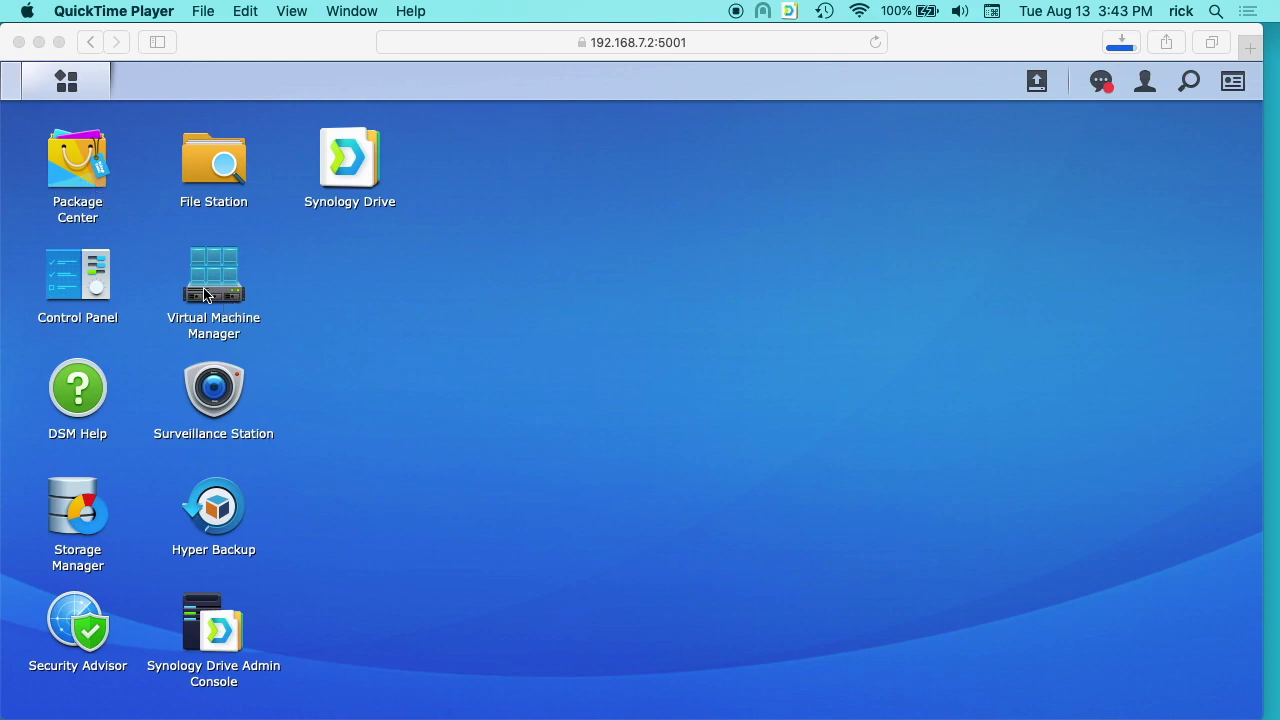
# Search Package Center's All Packages for 'virtual', confirm Virtual Machine Manager is installed, then close it.
pyautogui.click(72, 170)
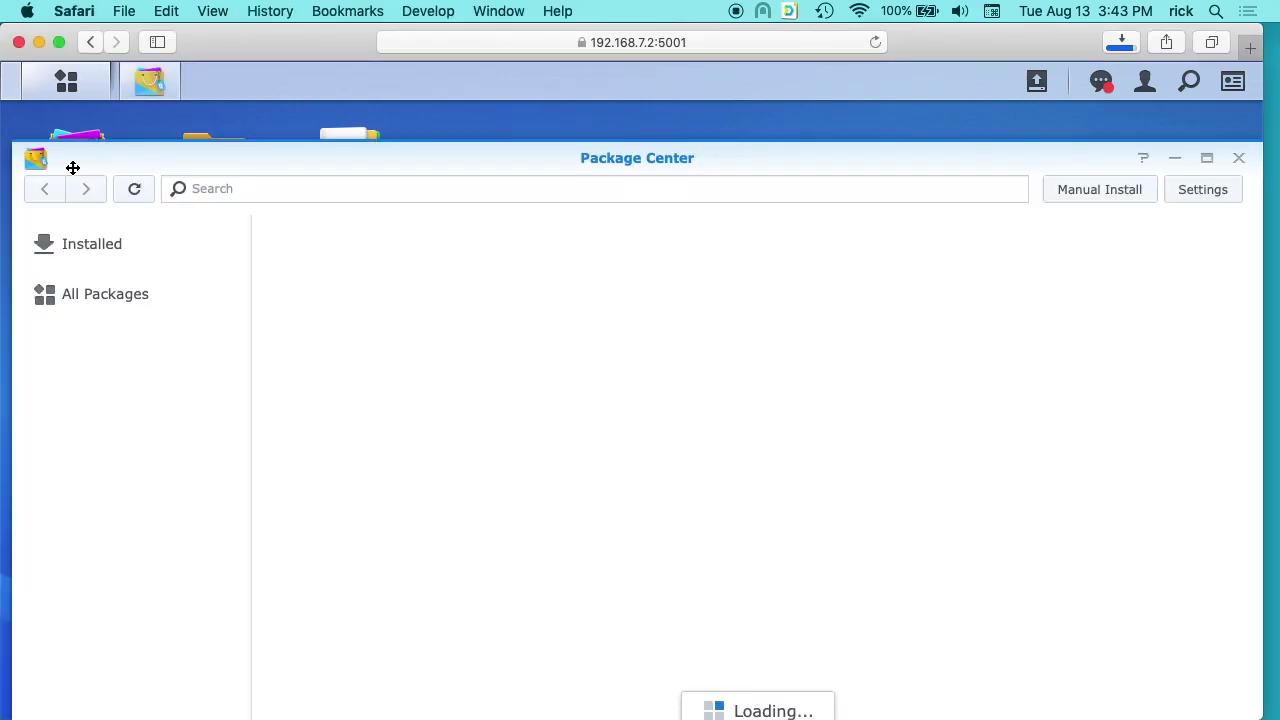
pyautogui.click(105, 298)
pyautogui.click(262, 181)
pyautogui.write('virtual')
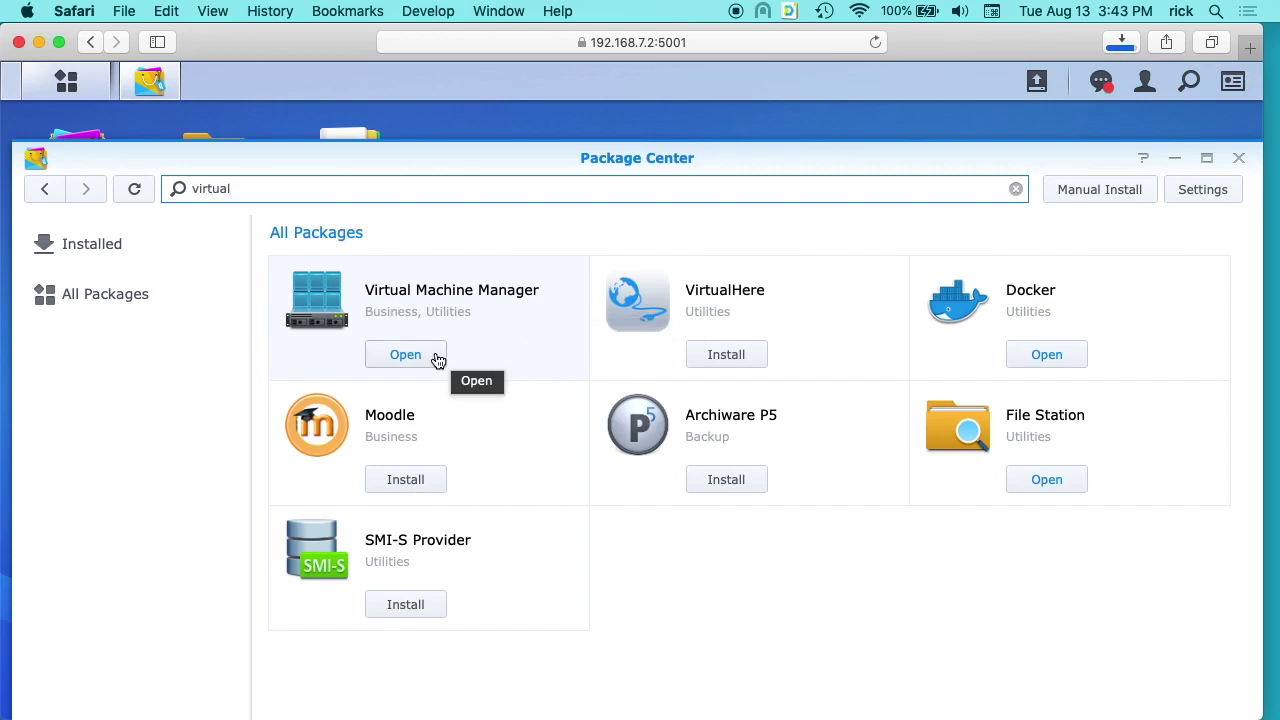
pyautogui.click(1240, 162)
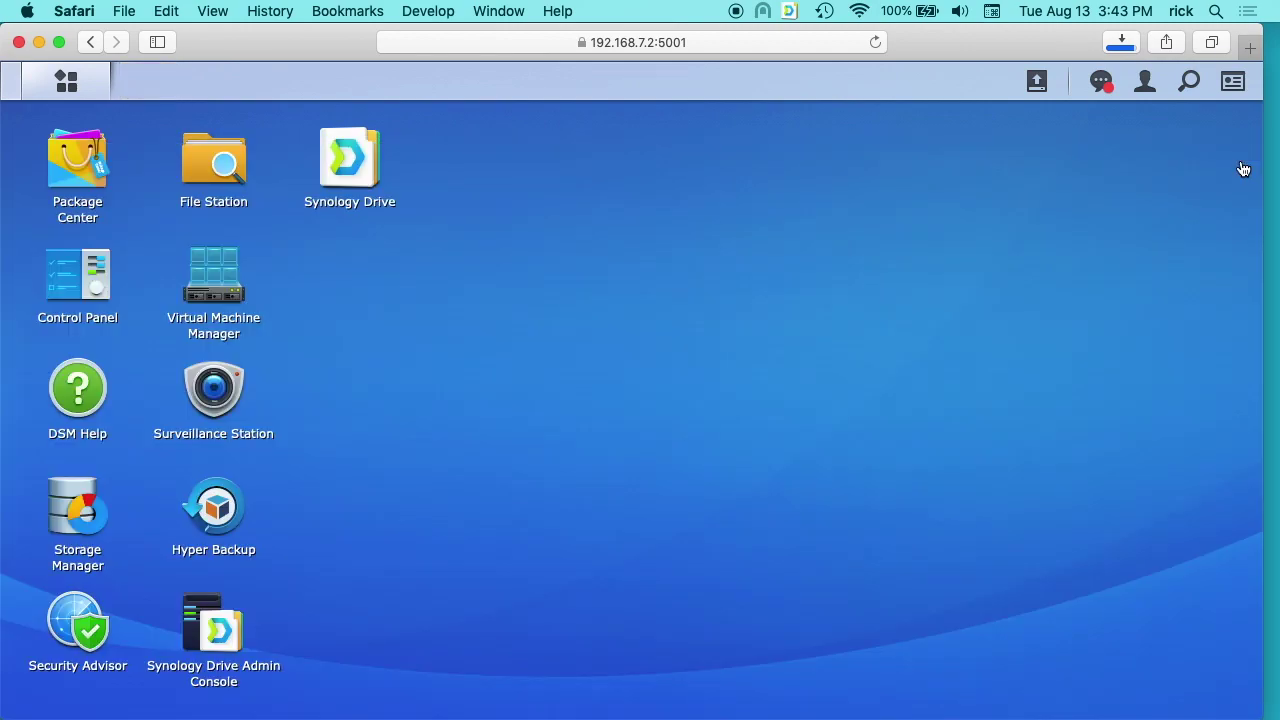
# Bring the ubuntu.com window forward and start the Ubuntu Desktop 18.04 LTS download.
pyautogui.moveTo(299, 40); pyautogui.dragTo(416, 40)
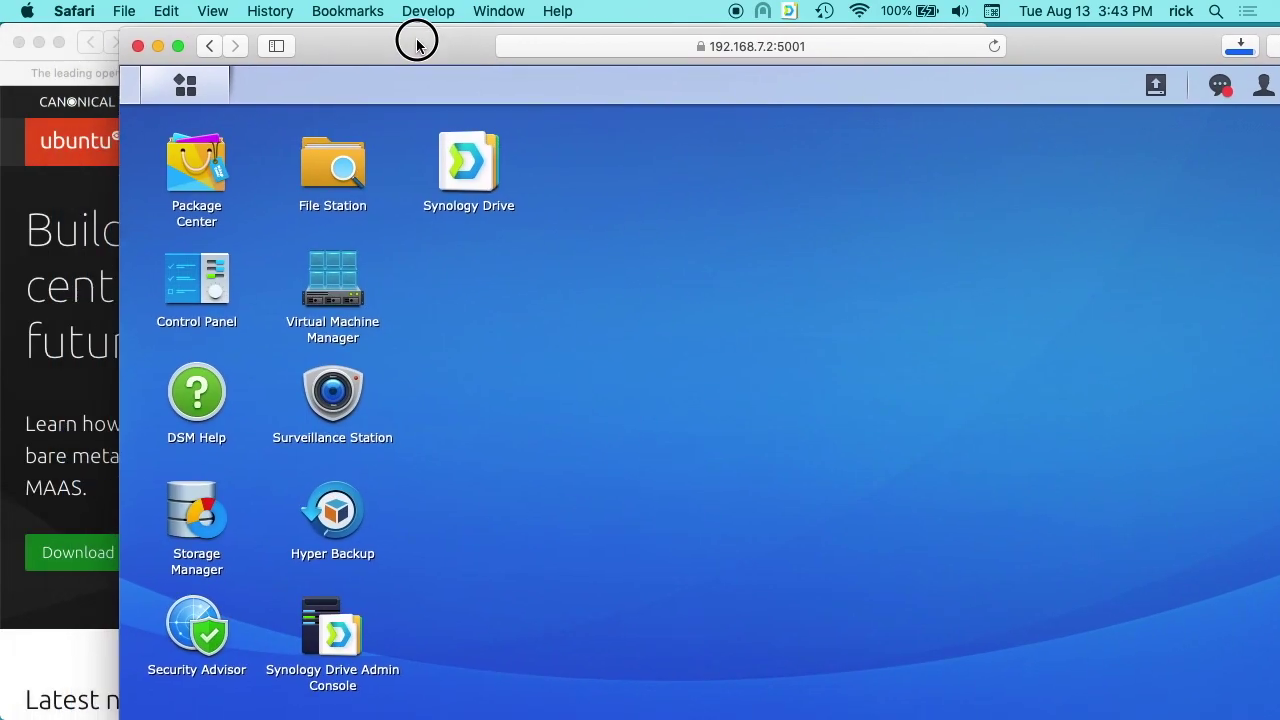
pyautogui.click(28, 65)
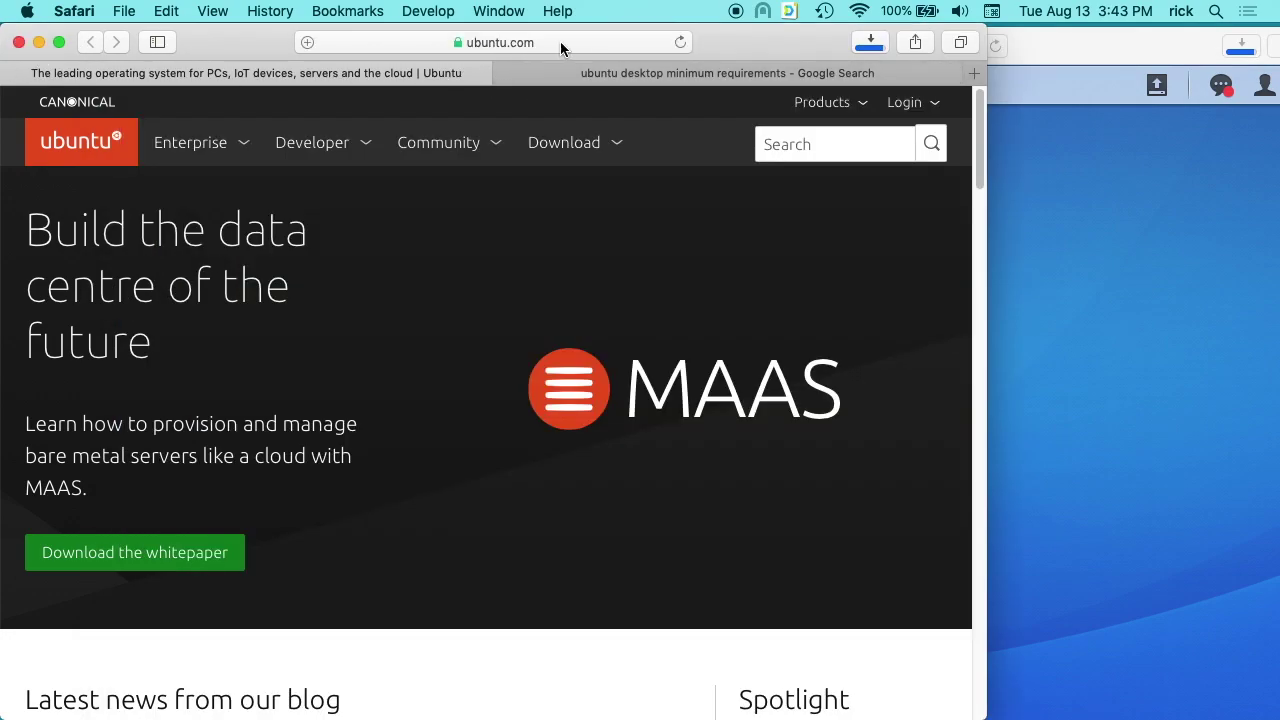
pyautogui.click(572, 145)
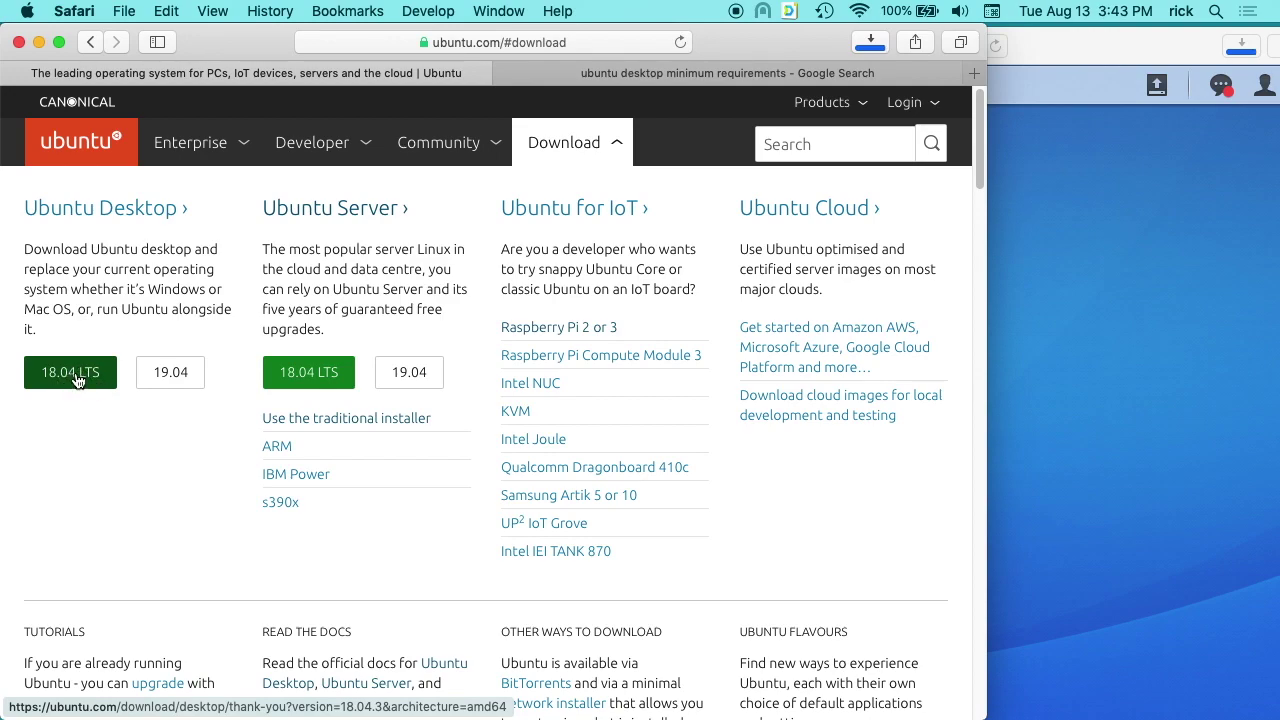
pyautogui.click(76, 376)
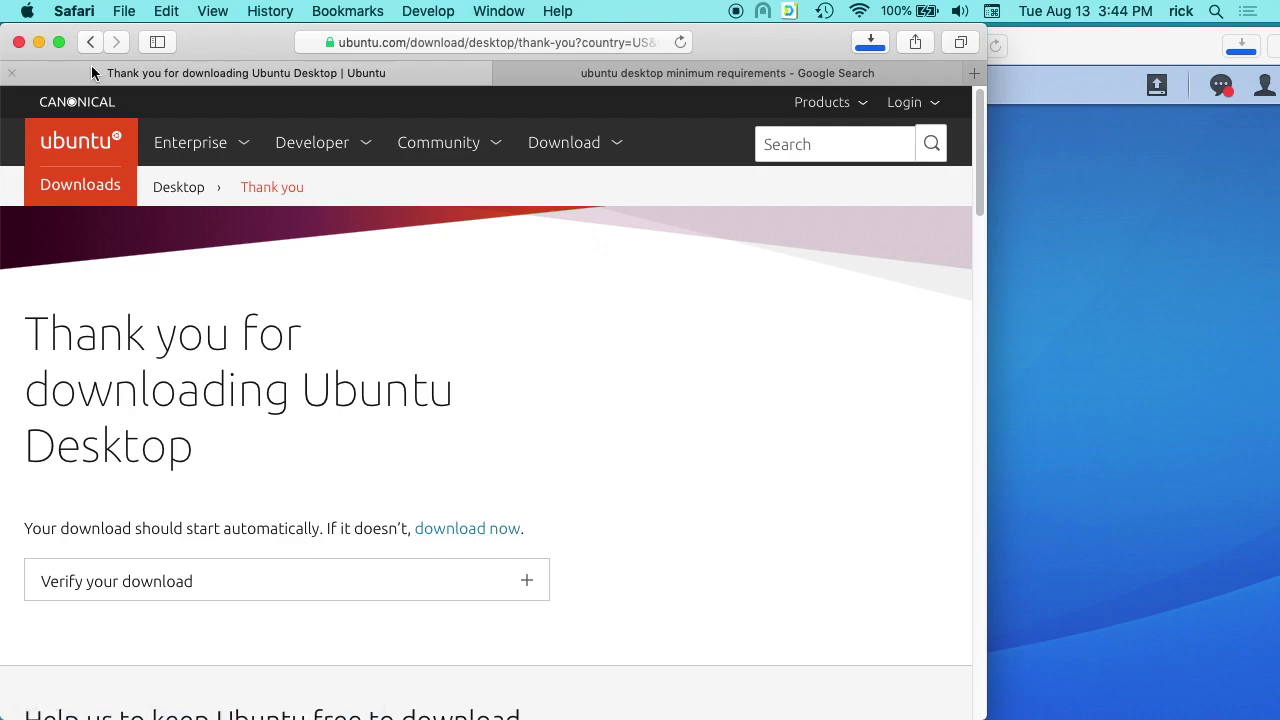
# Stop and clear the duplicate ISO download in Safari, then check the 2.08 GB ISO finished.
pyautogui.hotkey('ctrl', 'Tab')
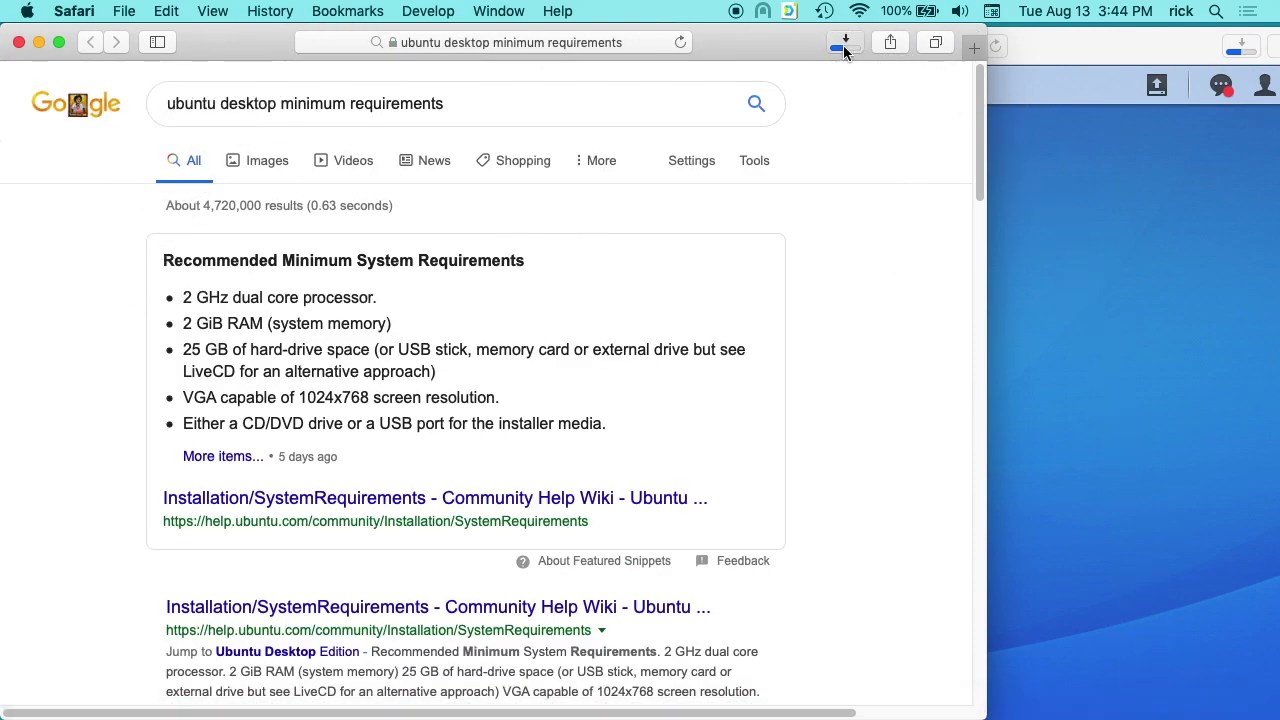
pyautogui.click(843, 45)
pyautogui.click(1020, 125)
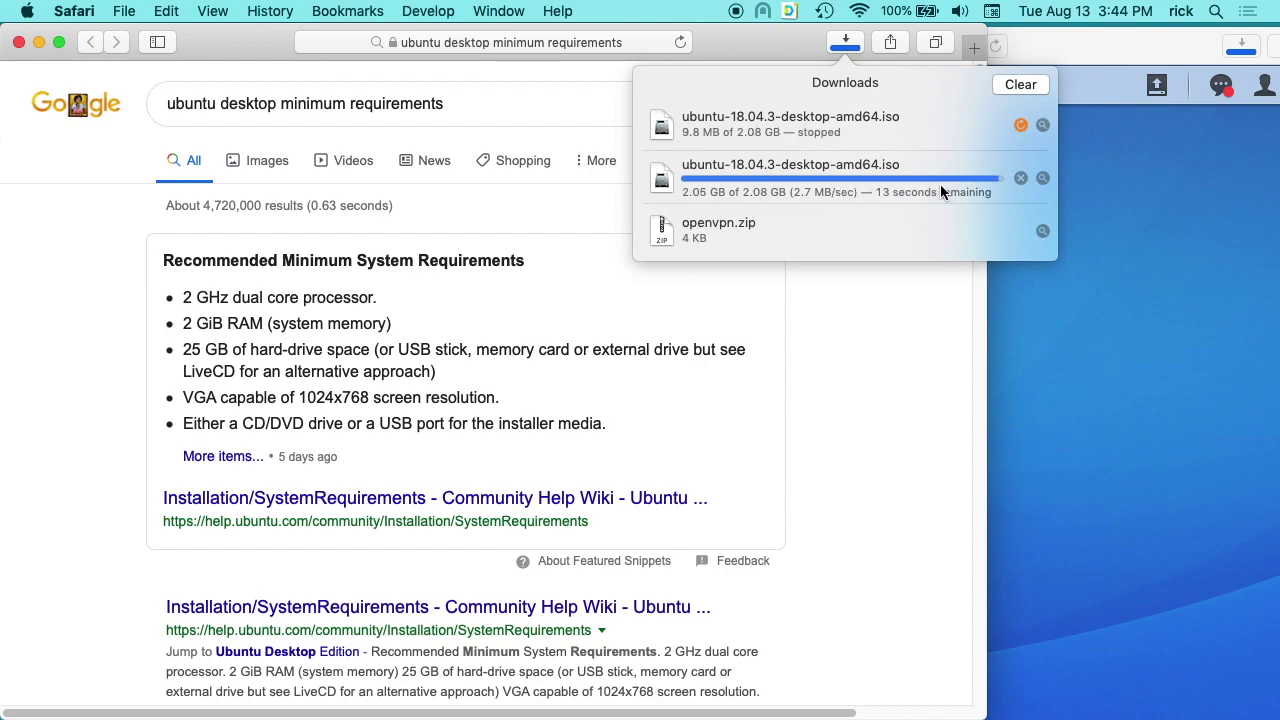
pyautogui.click(1020, 86)
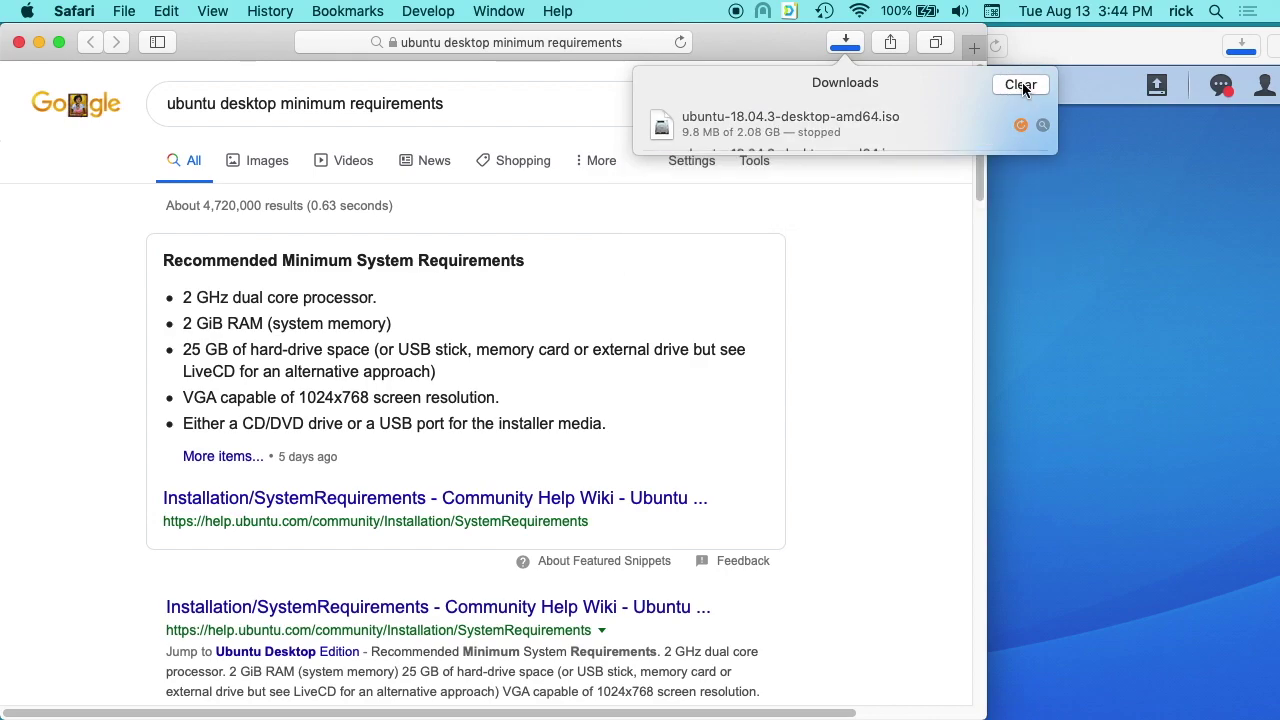
pyautogui.click(852, 284)
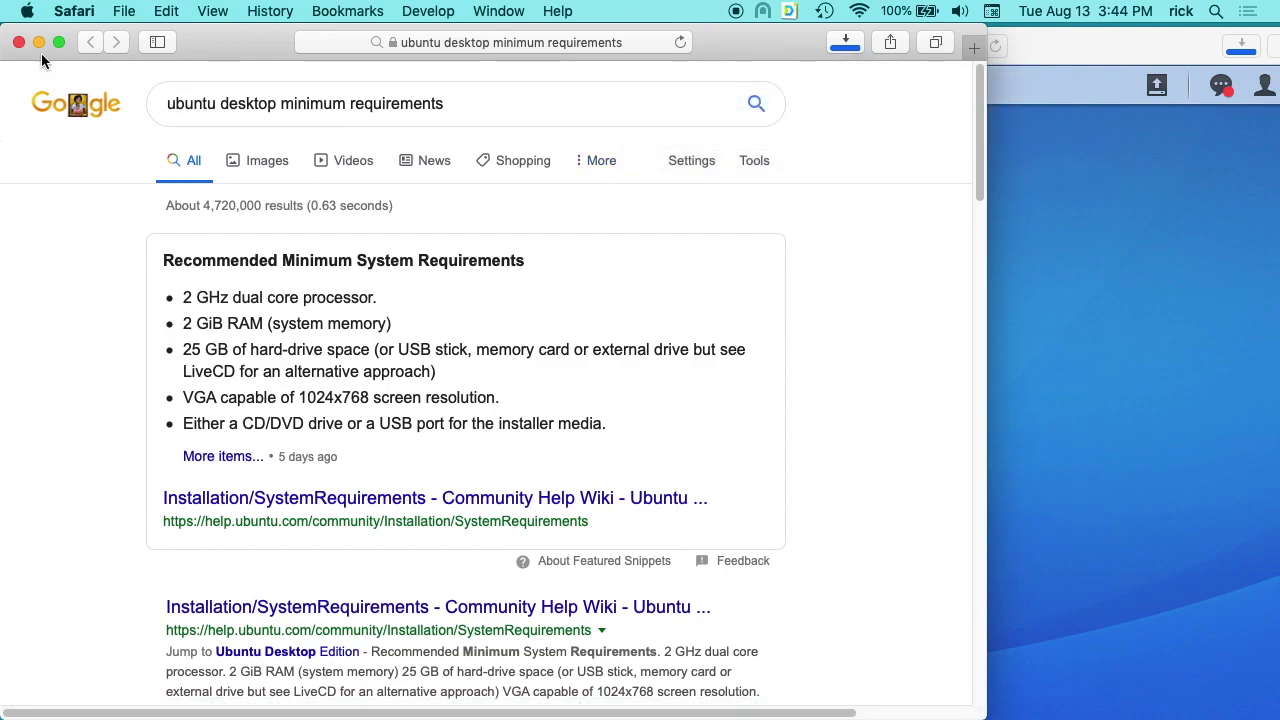
pyautogui.click(857, 42)
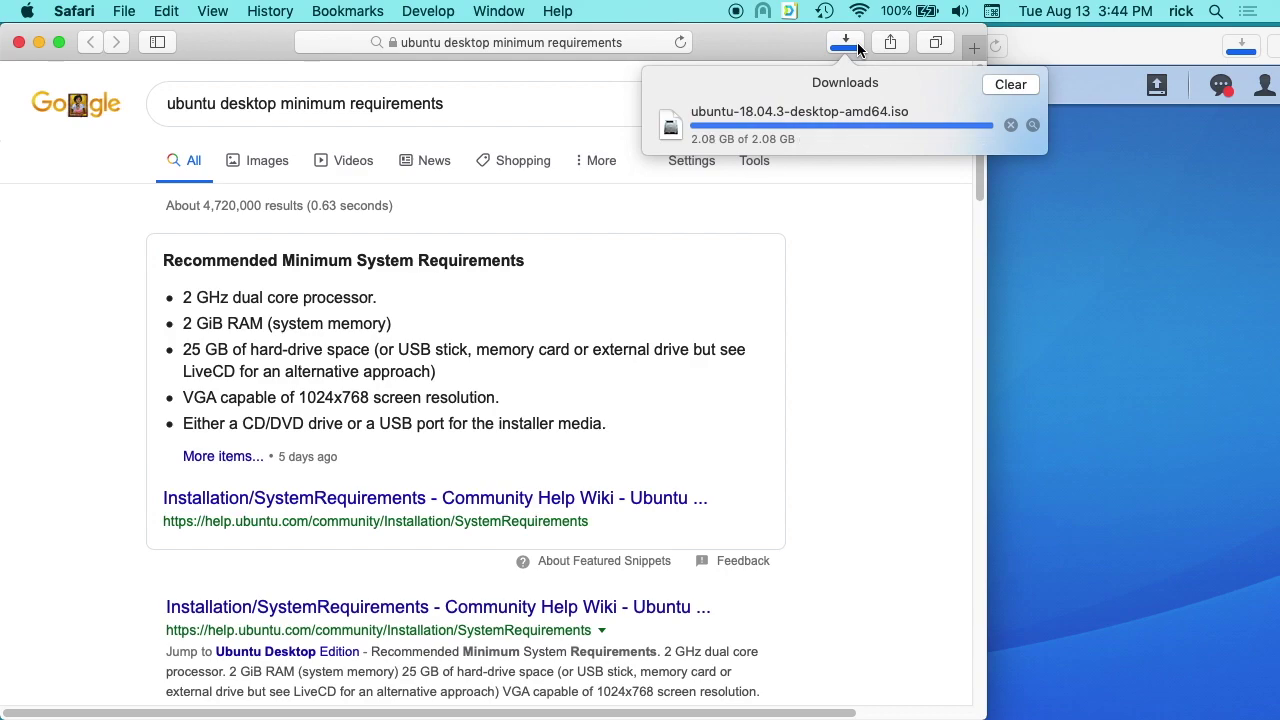
# Close the Google window and move the leftover partial .download file in Downloads to the Trash.
pyautogui.click(19, 42)
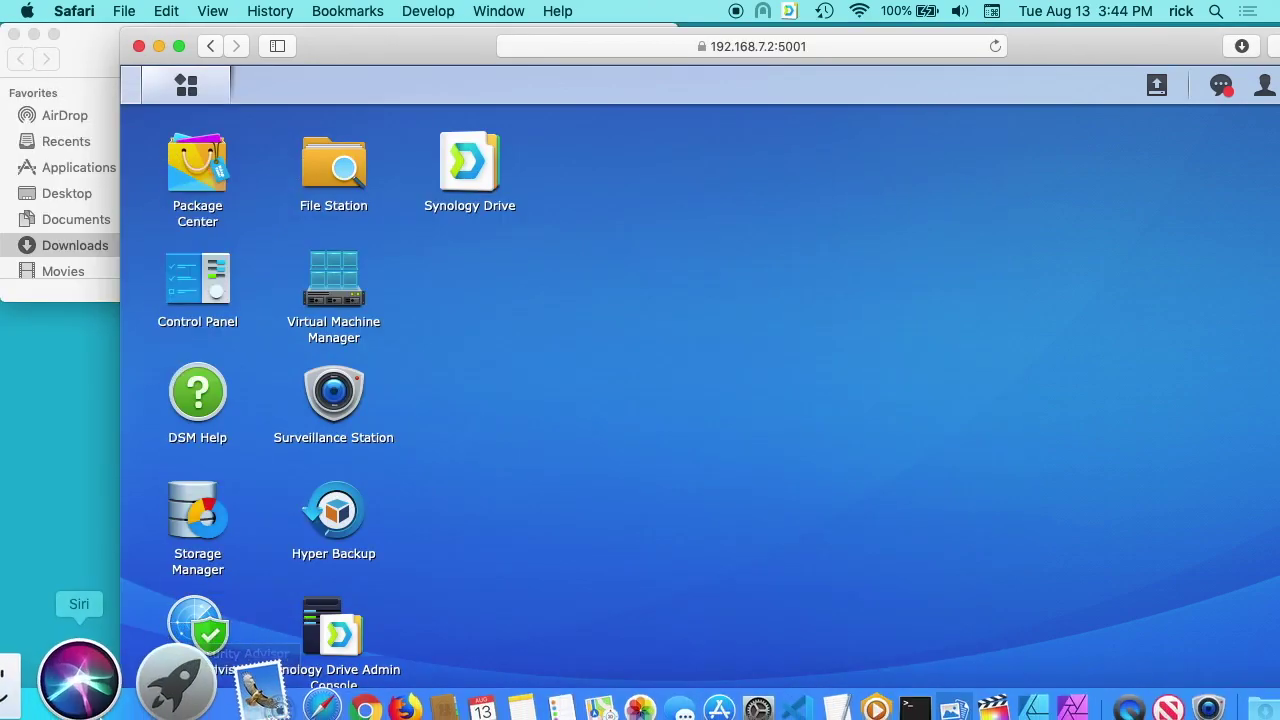
pyautogui.click(52, 714)
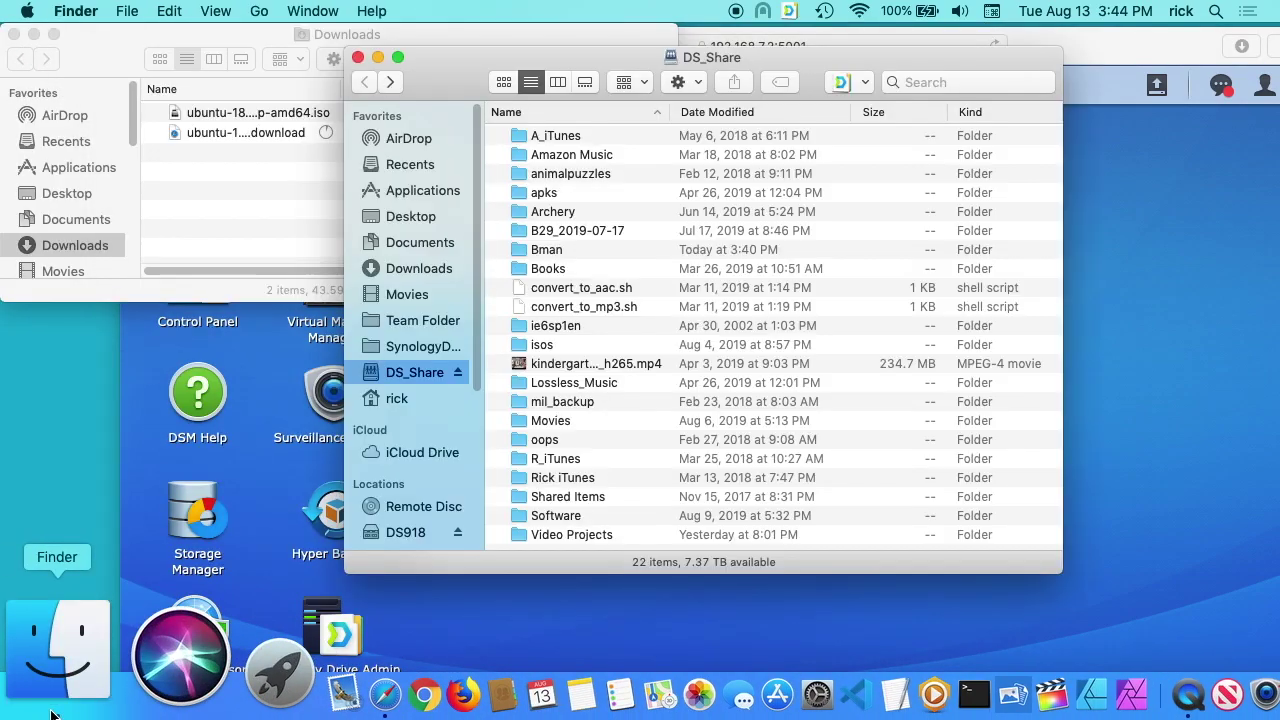
pyautogui.click(267, 215)
pyautogui.click(217, 131)
pyautogui.rightClick(224, 131)
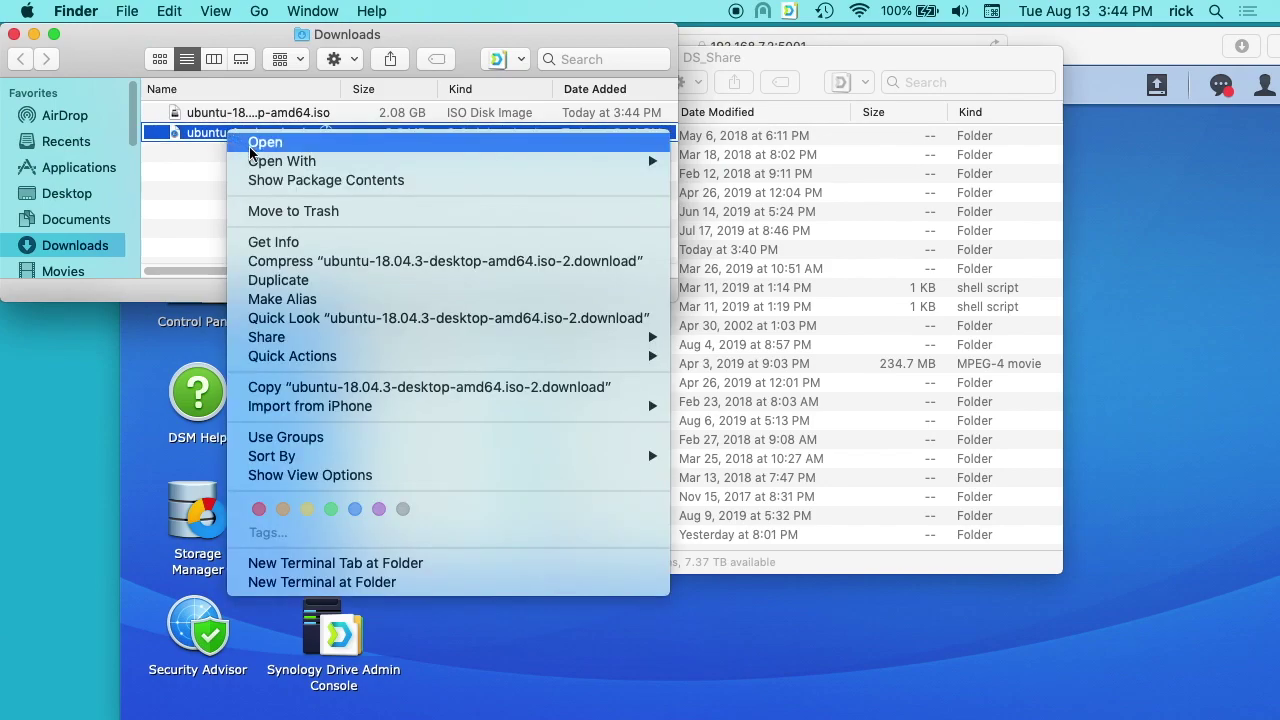
pyautogui.click(290, 210)
# Copy ubuntu-18.04.3-desktop-amd64.iso into the isos folder on DS_Share.
pyautogui.moveTo(695, 63); pyautogui.dragTo(862, 95)
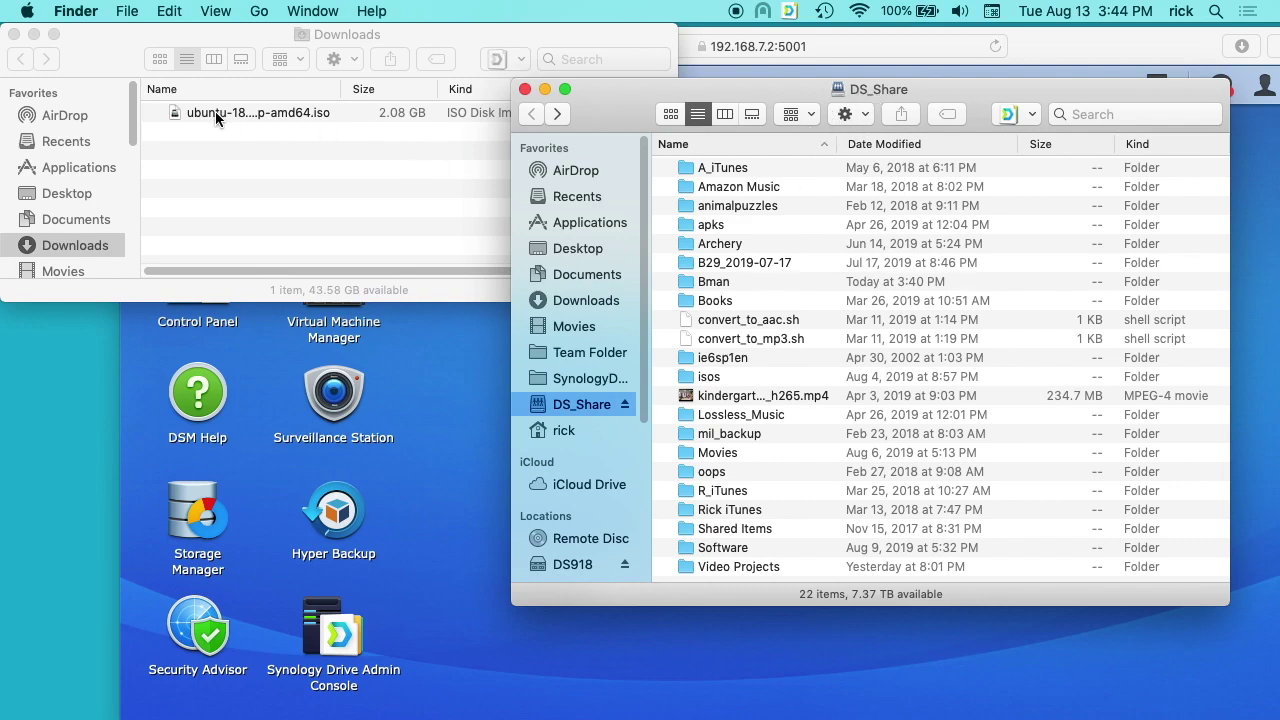
pyautogui.moveTo(214, 110); pyautogui.dragTo(686, 381)
pyautogui.click(470, 340)
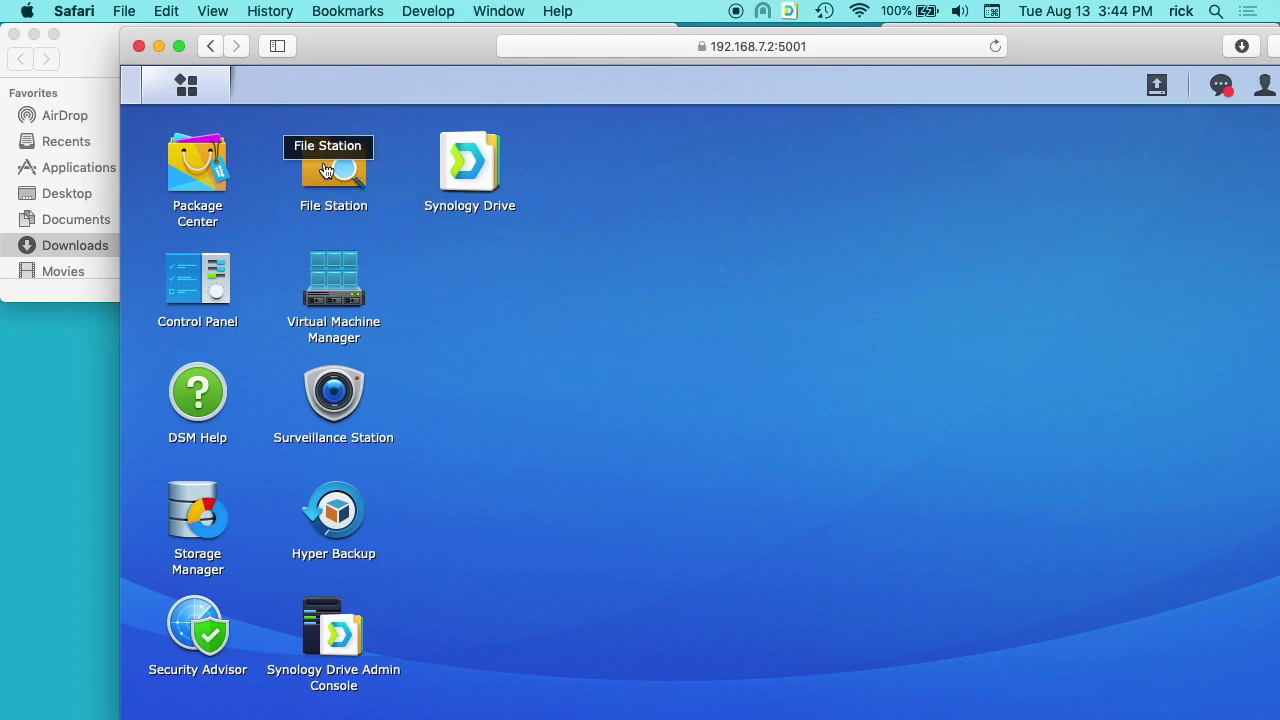
# Check the ISO copy progress, then show the virtual machine list in Virtual Machine Manager.
pyautogui.moveTo(0, 0)
pyautogui.click(703, 200)
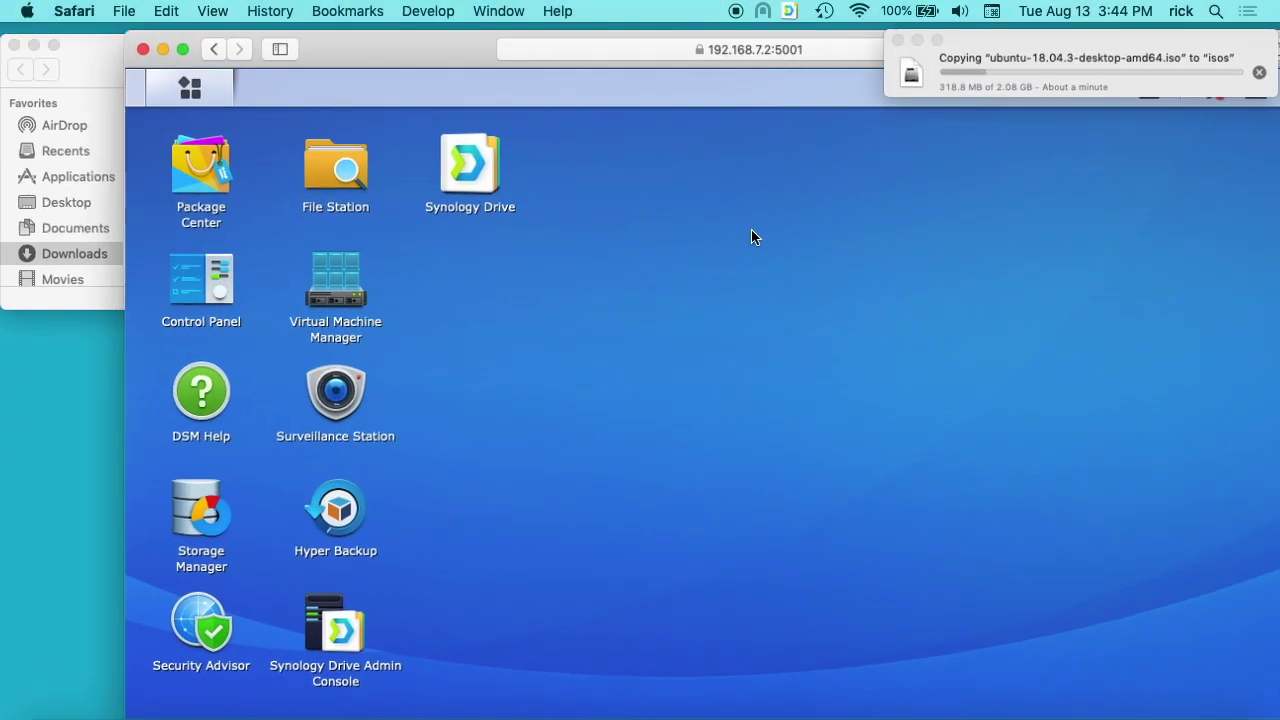
pyautogui.click(1029, 66)
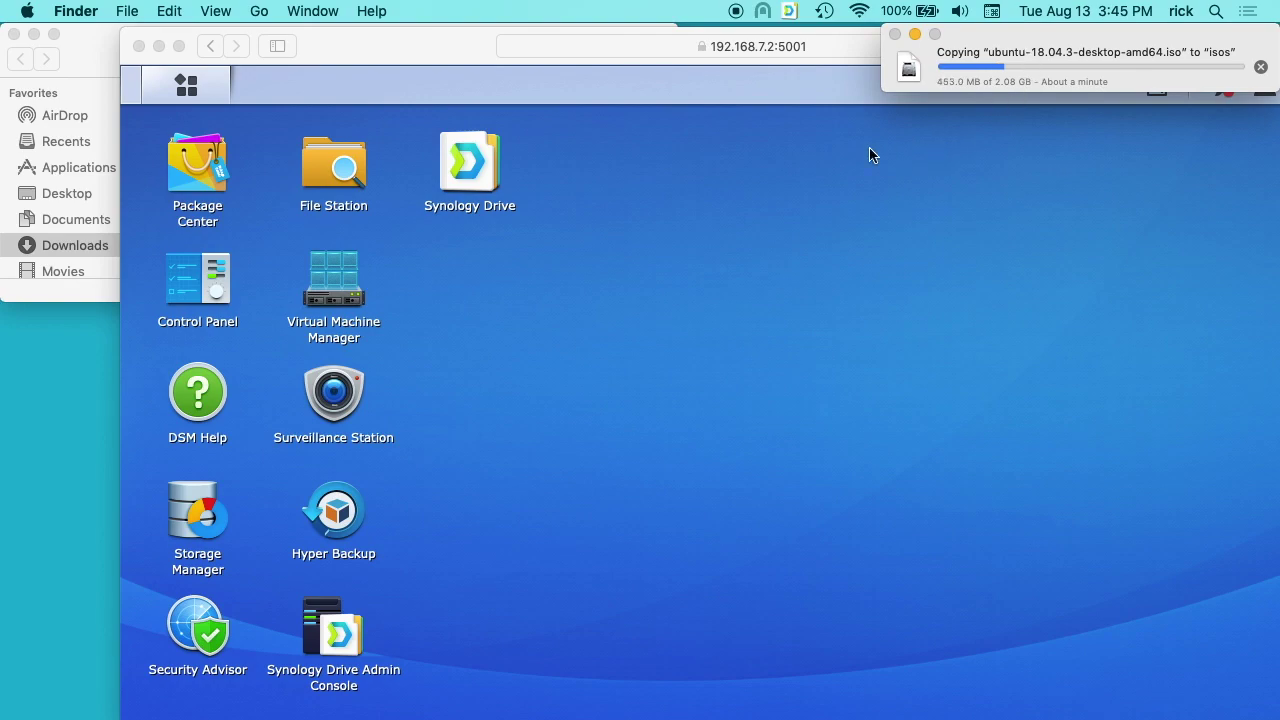
pyautogui.click(329, 293)
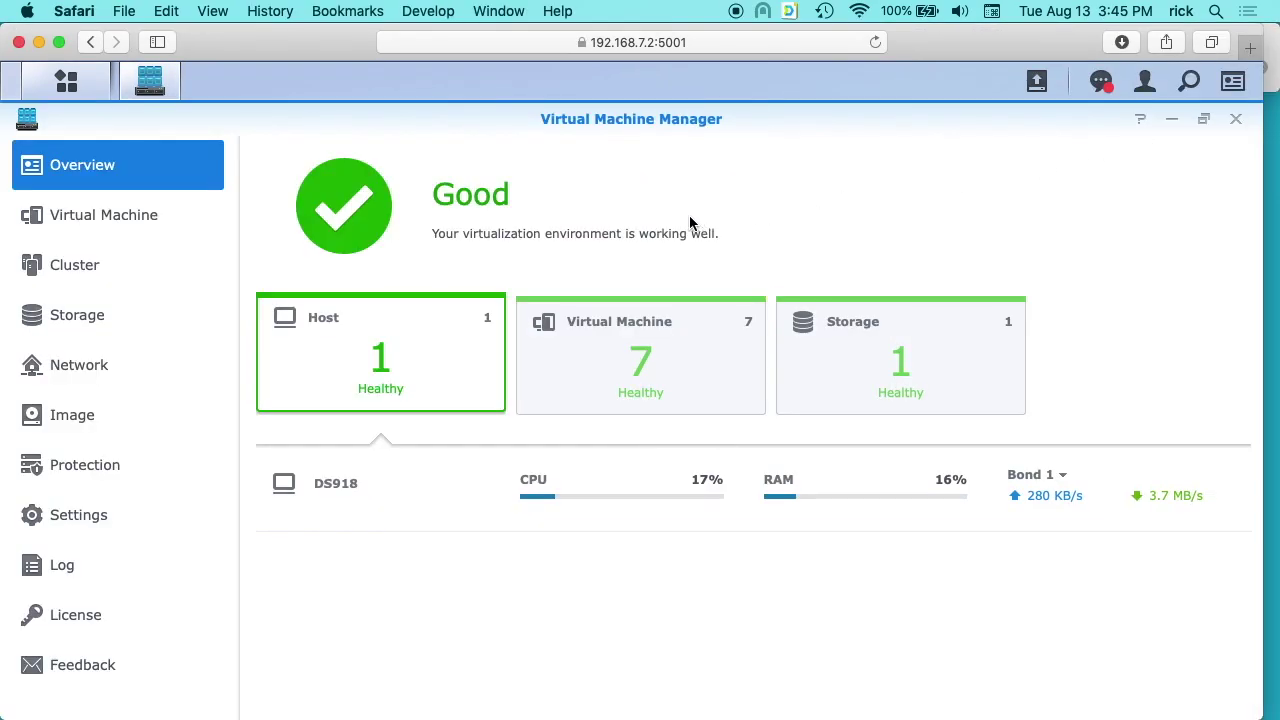
pyautogui.click(132, 217)
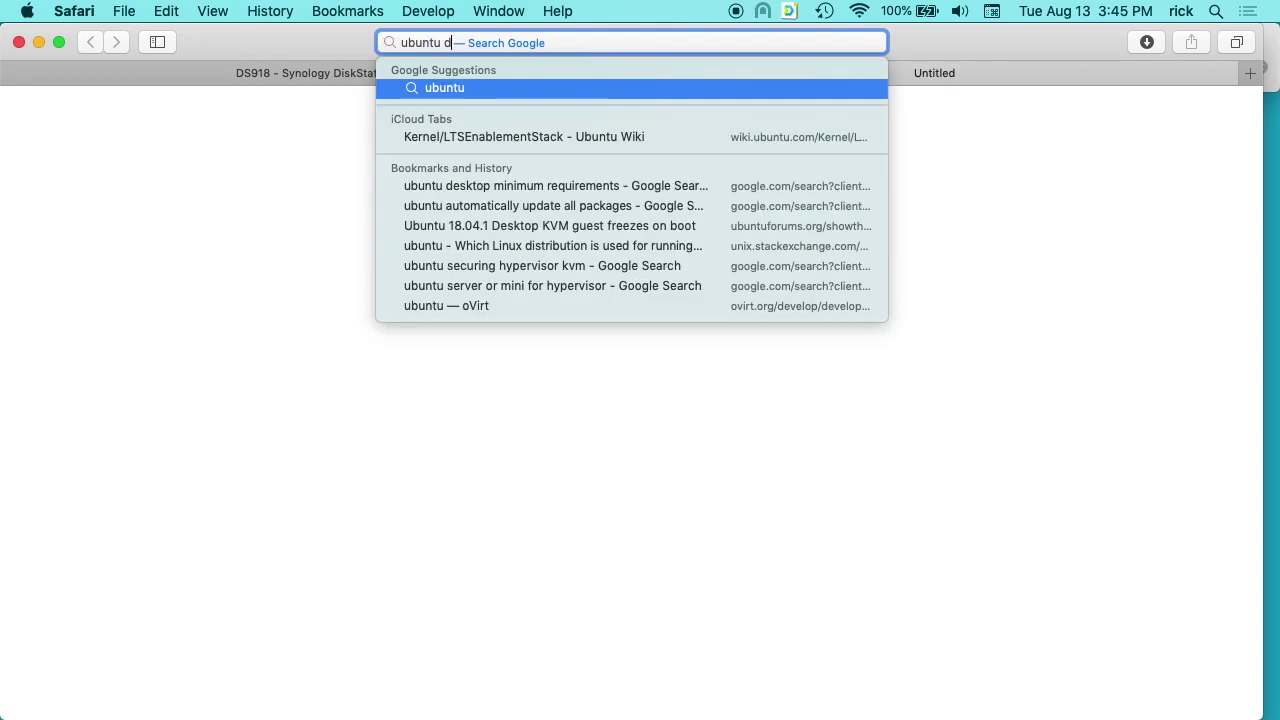
# Search Google for 'ubuntu desktop minimum requirements' in a new tab.
pyautogui.write('op m')
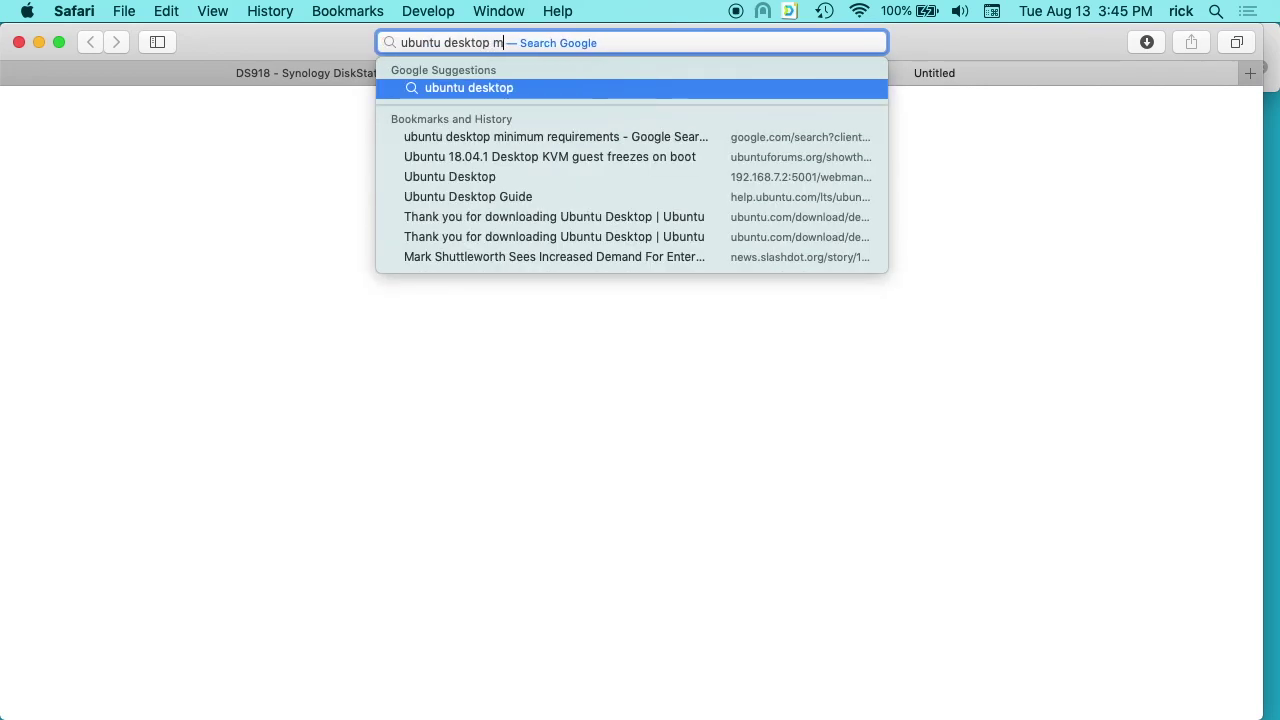
pyautogui.write('inimum re')
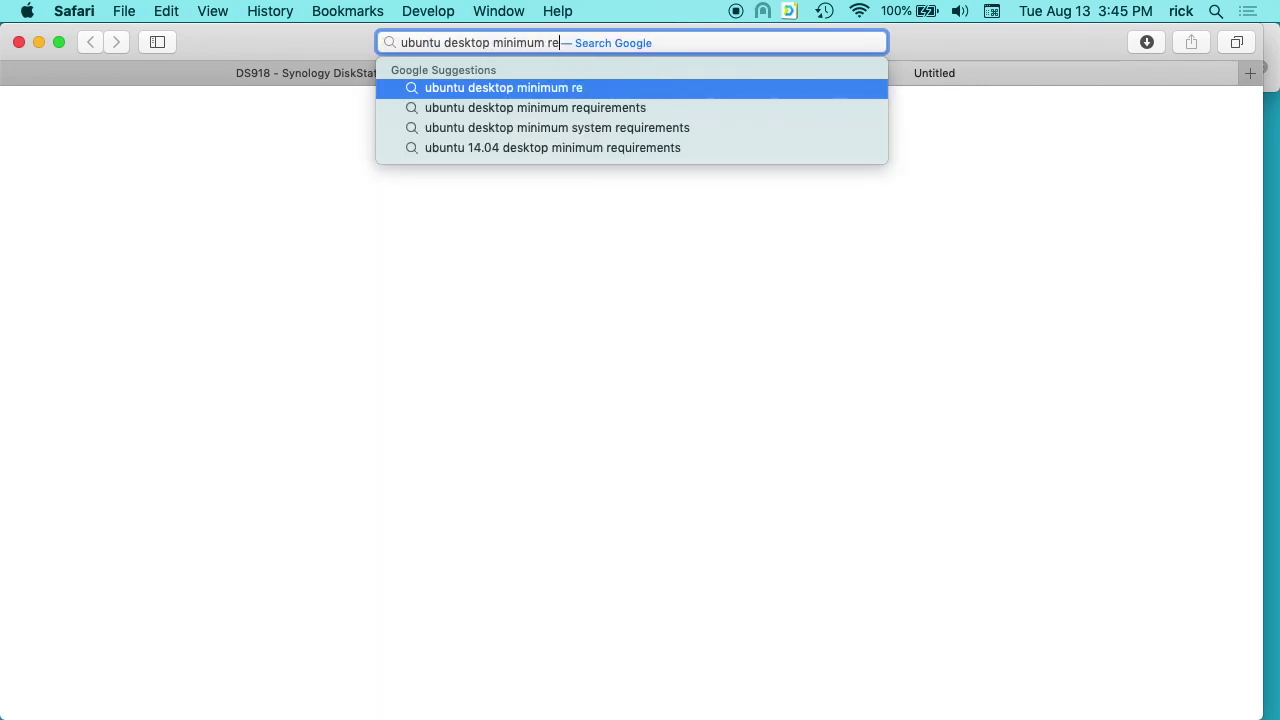
pyautogui.press('Down')
pyautogui.press('Return')
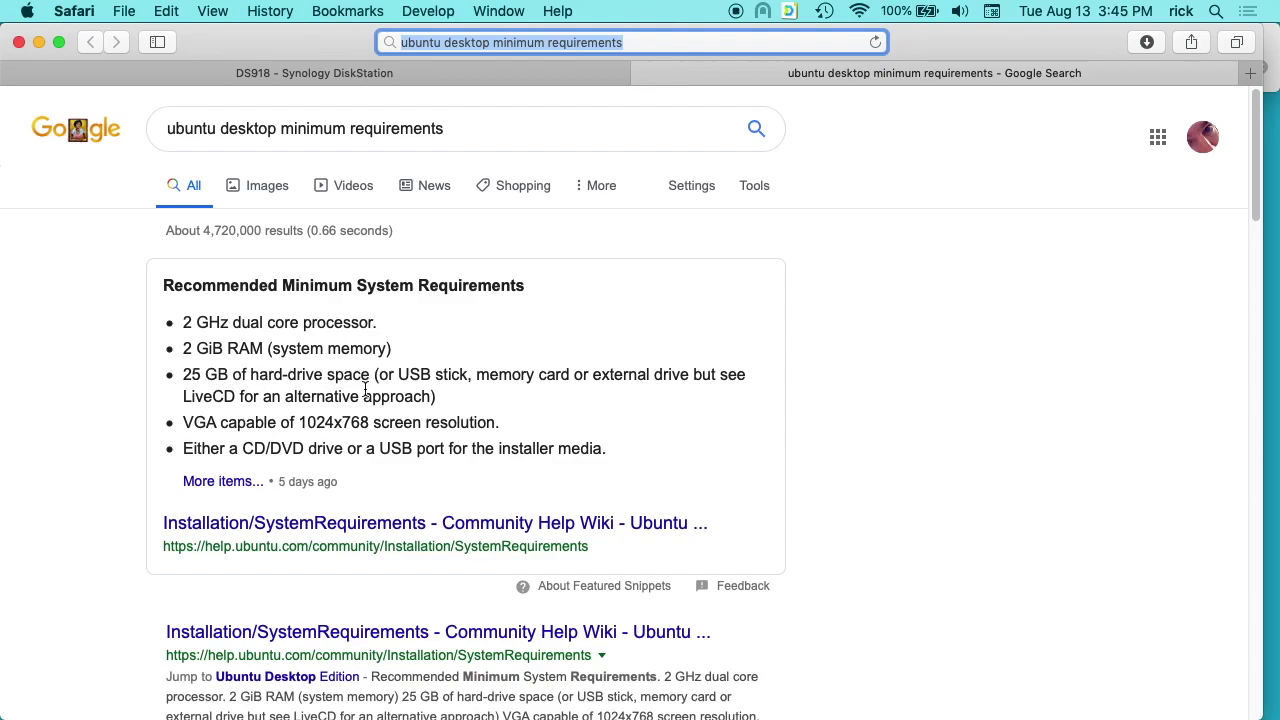
# Back on the DiskStation tab, start creating a new Linux virtual machine in Virtual Machine Manager.
pyautogui.click(420, 73)
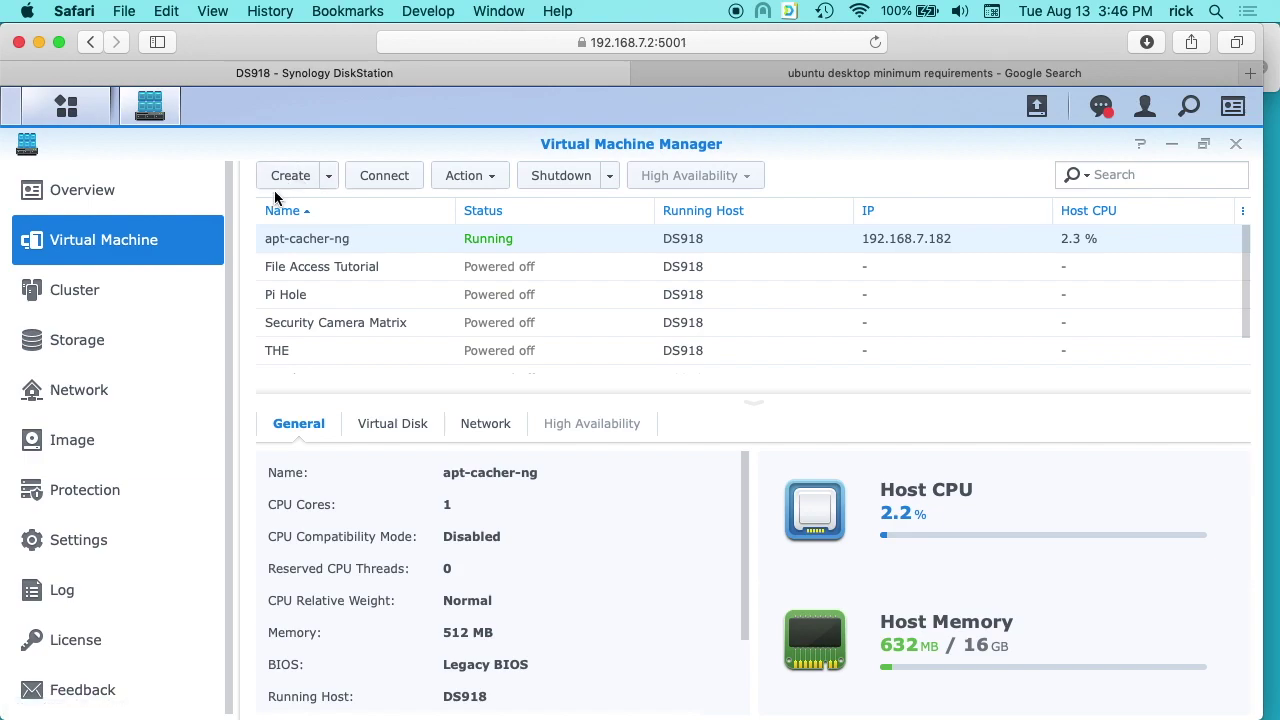
pyautogui.click(62, 195)
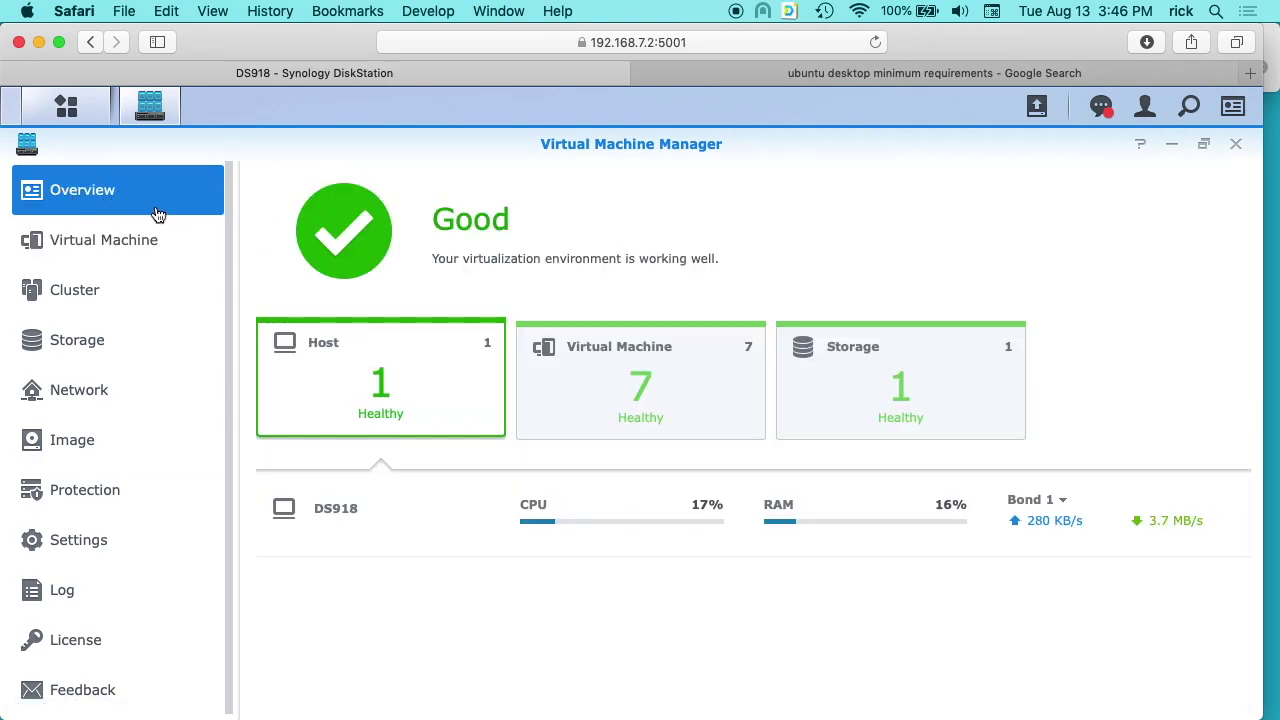
pyautogui.click(89, 246)
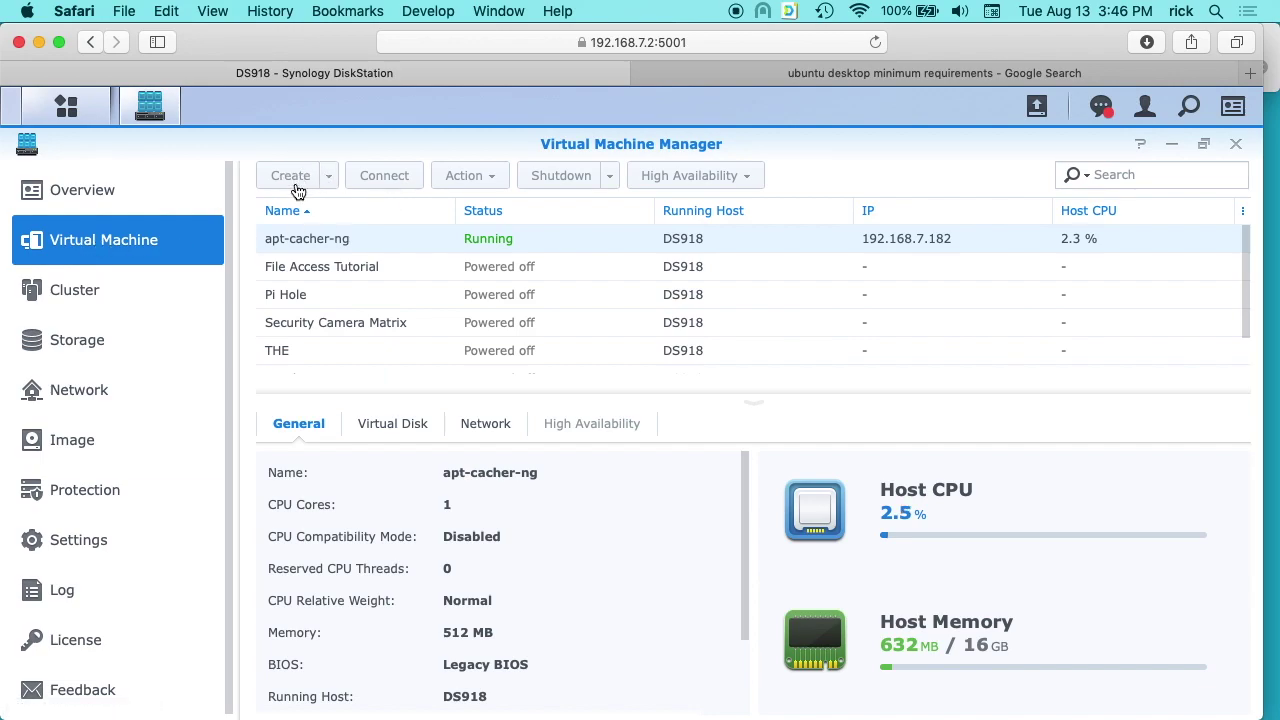
pyautogui.click(291, 182)
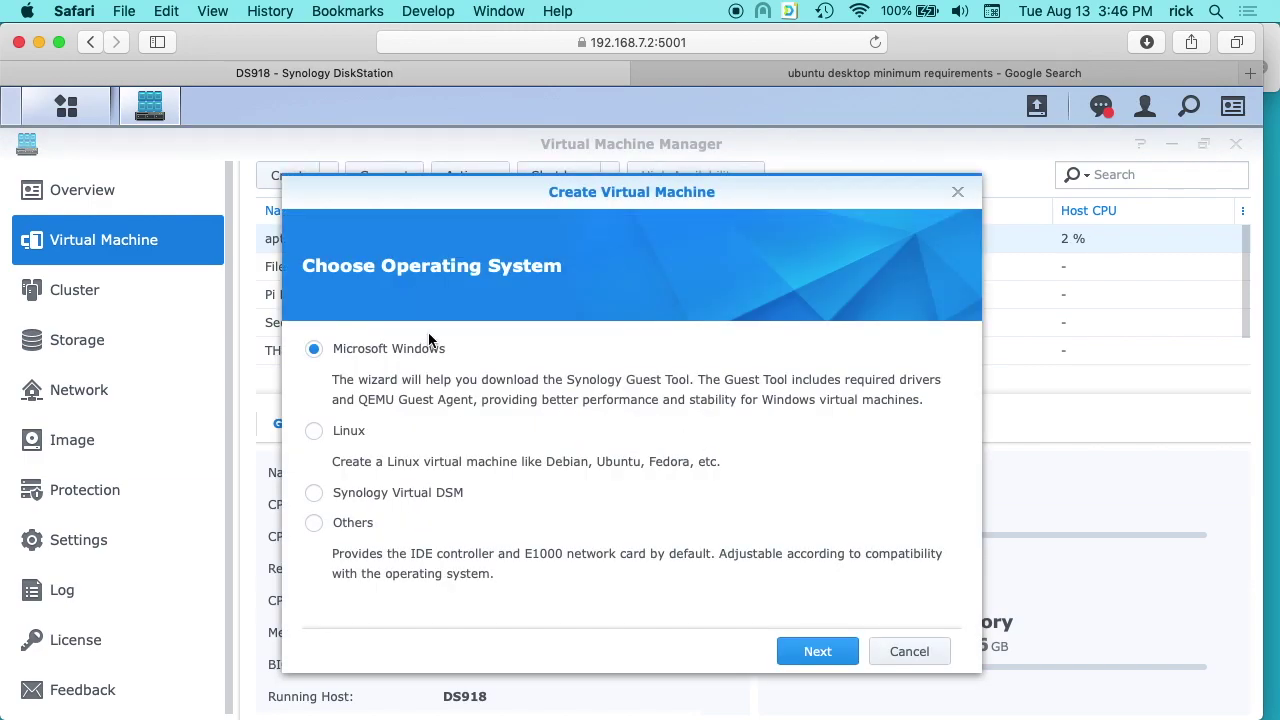
pyautogui.click(314, 432)
pyautogui.click(815, 651)
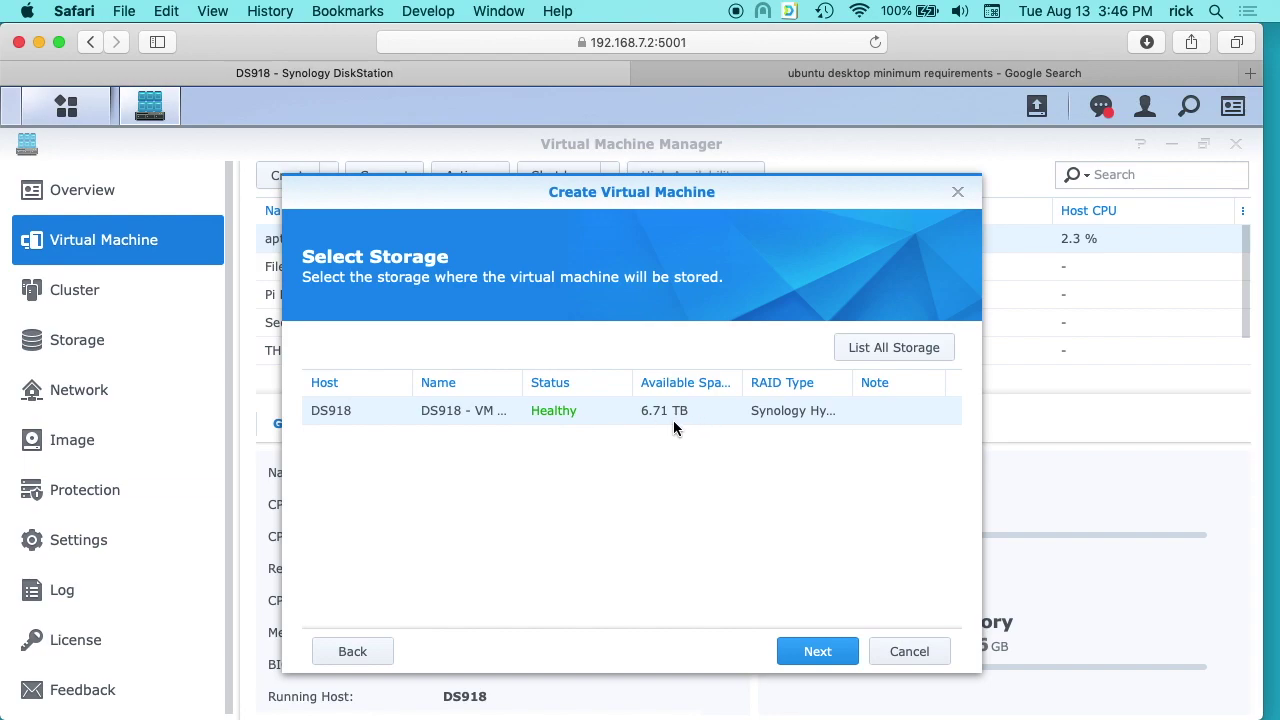
# Name the VM 'Ubuntu 18.04 Desktop' and give it 2 CPUs and 2 GB of memory.
pyautogui.click(818, 652)
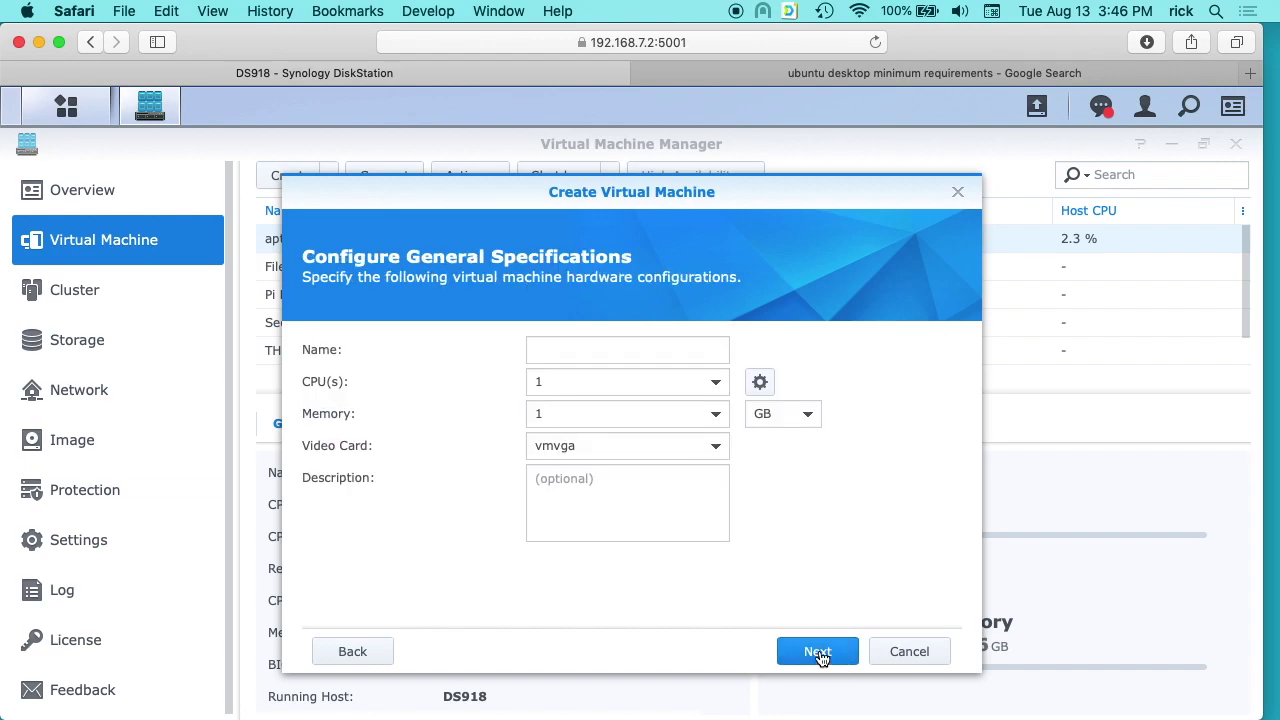
pyautogui.click(600, 349)
pyautogui.write('Ubuntu 18.04 Desktop')
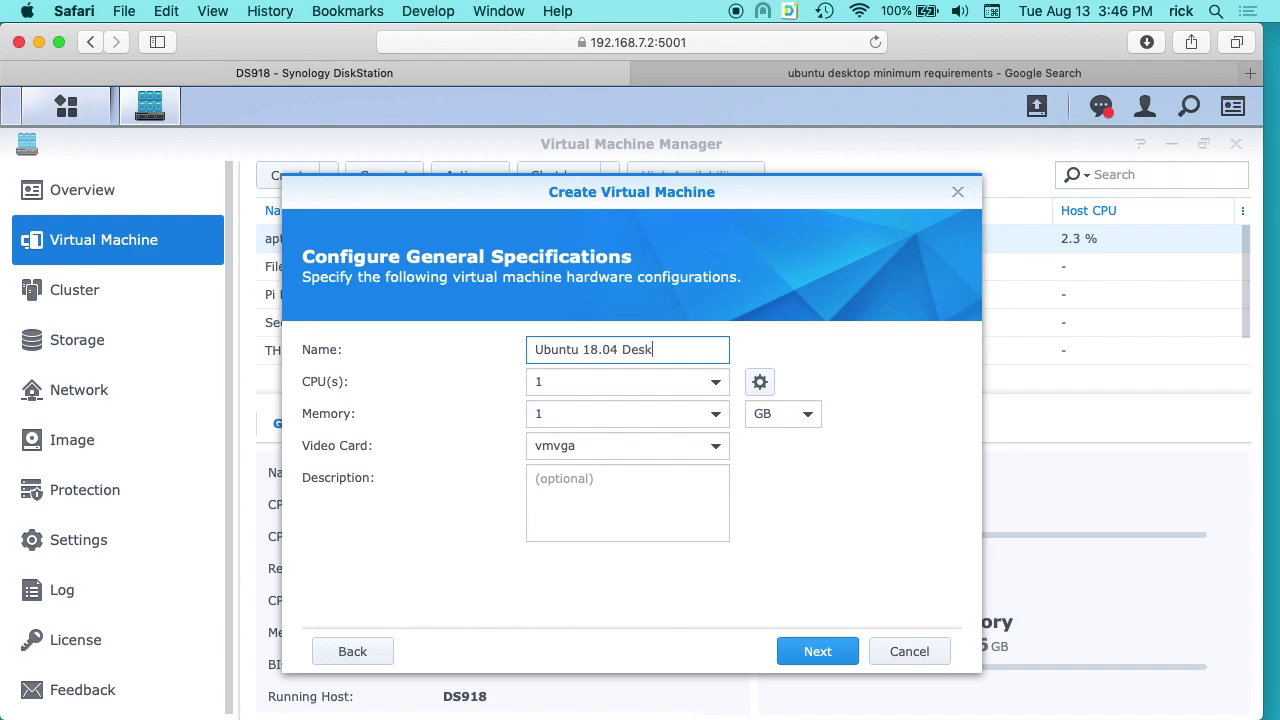
pyautogui.click(716, 384)
pyautogui.click(549, 443)
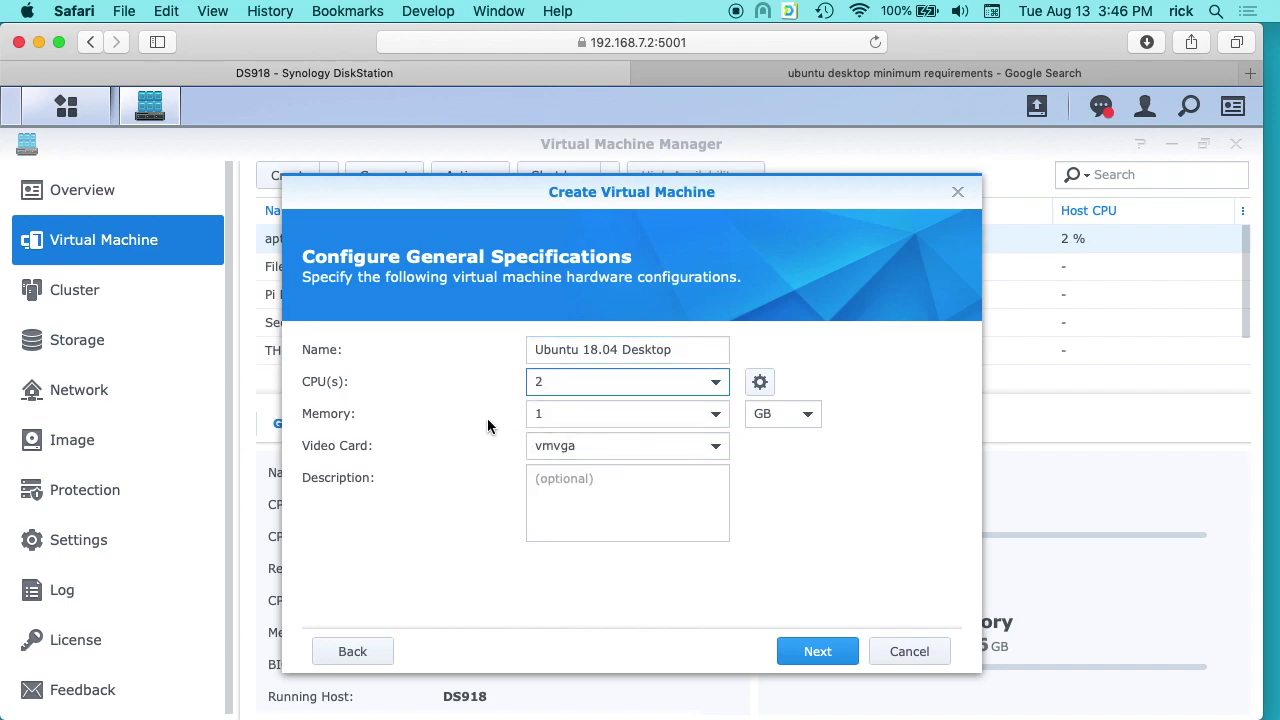
pyautogui.click(716, 414)
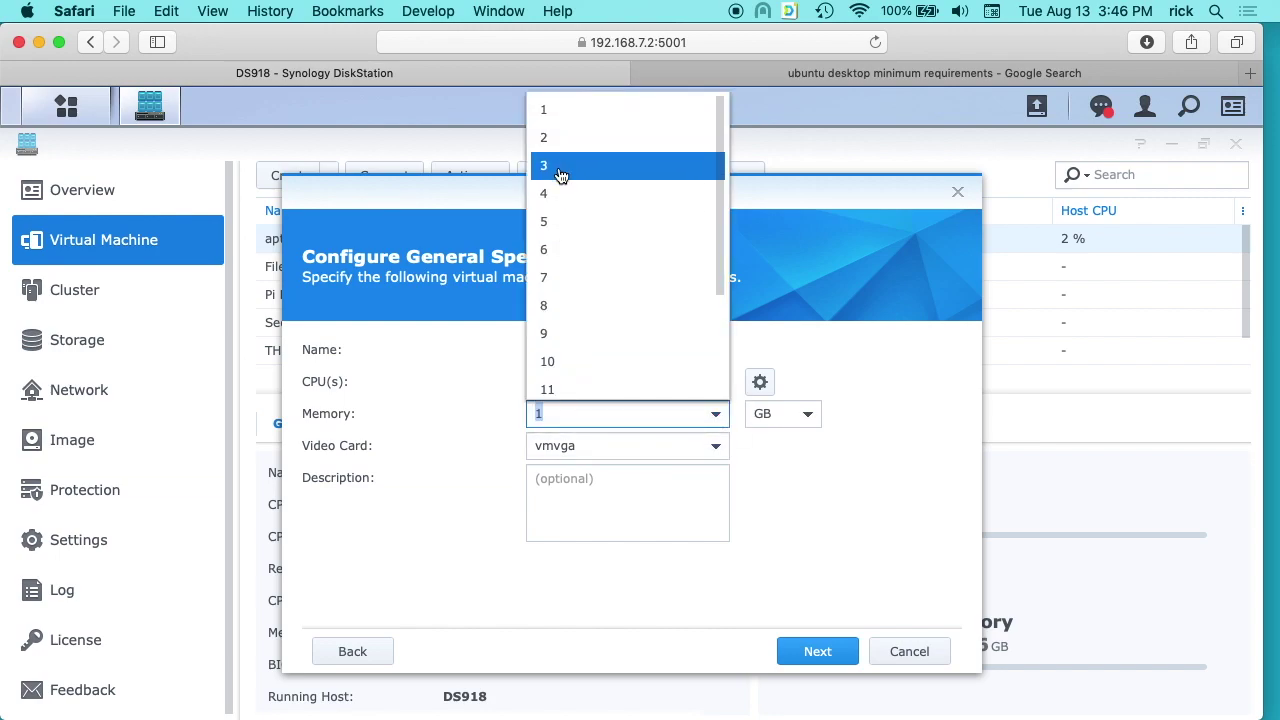
pyautogui.click(561, 137)
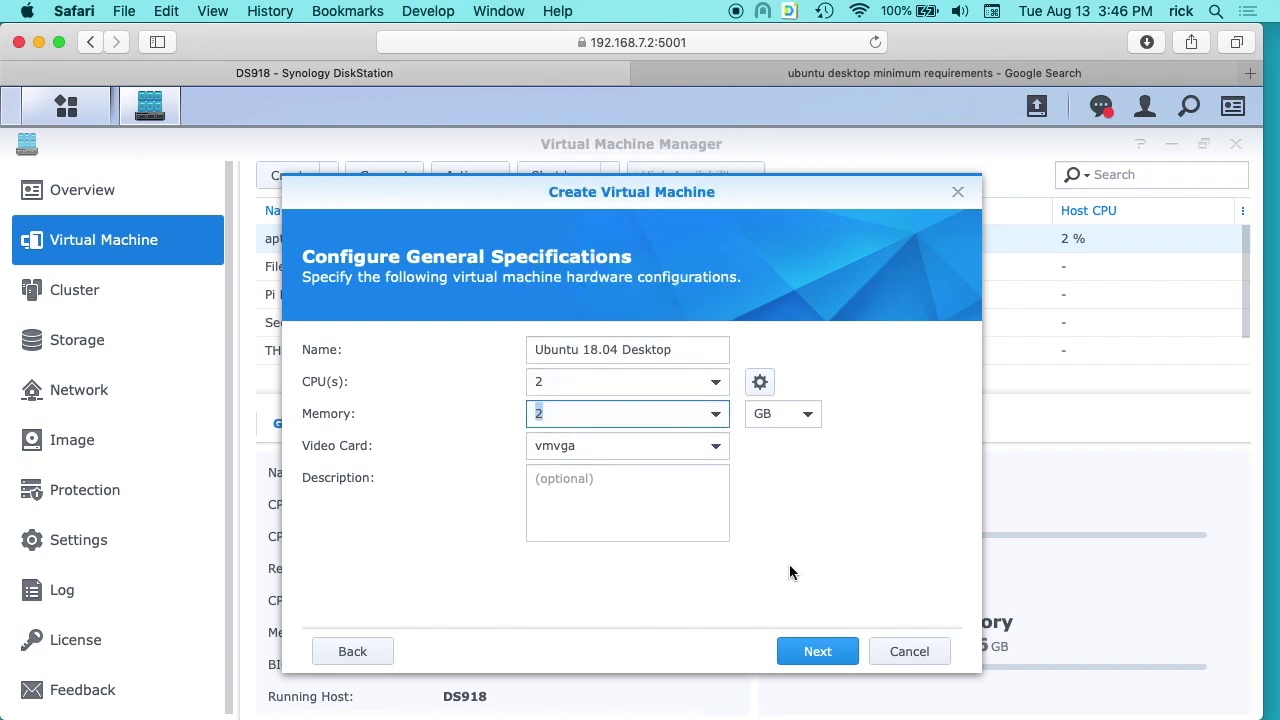
pyautogui.click(818, 653)
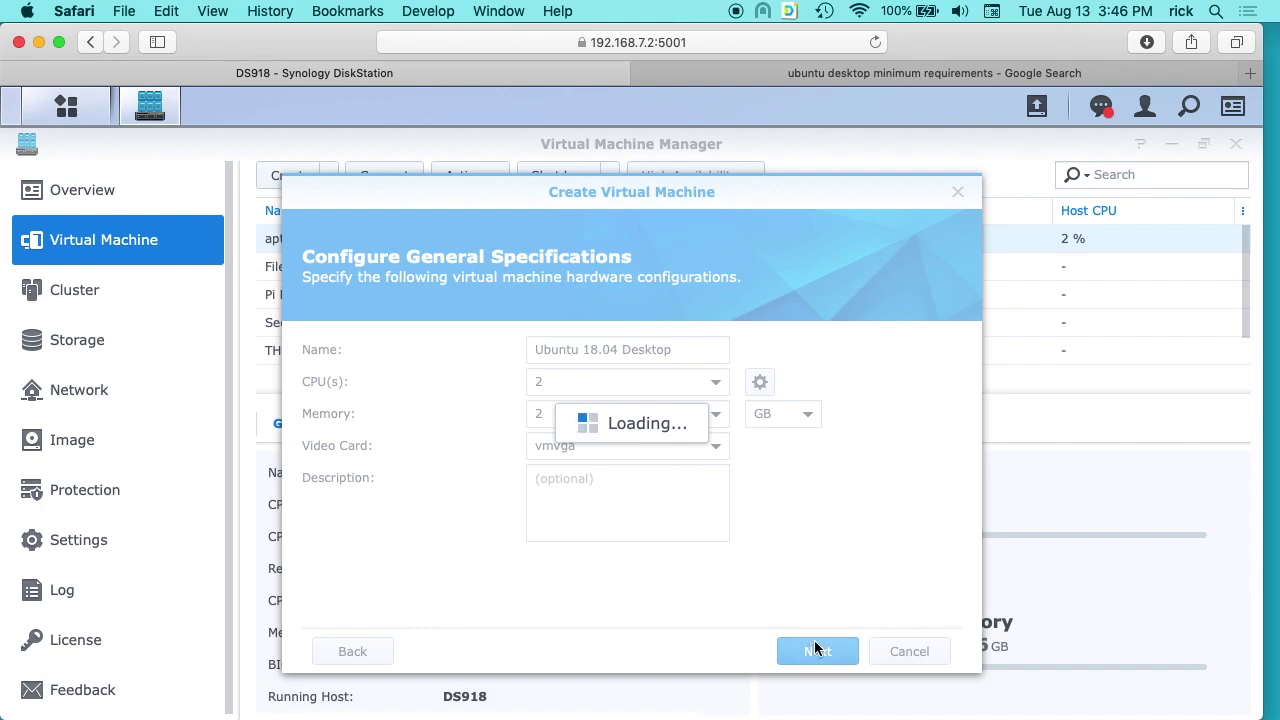
pyautogui.click(570, 341)
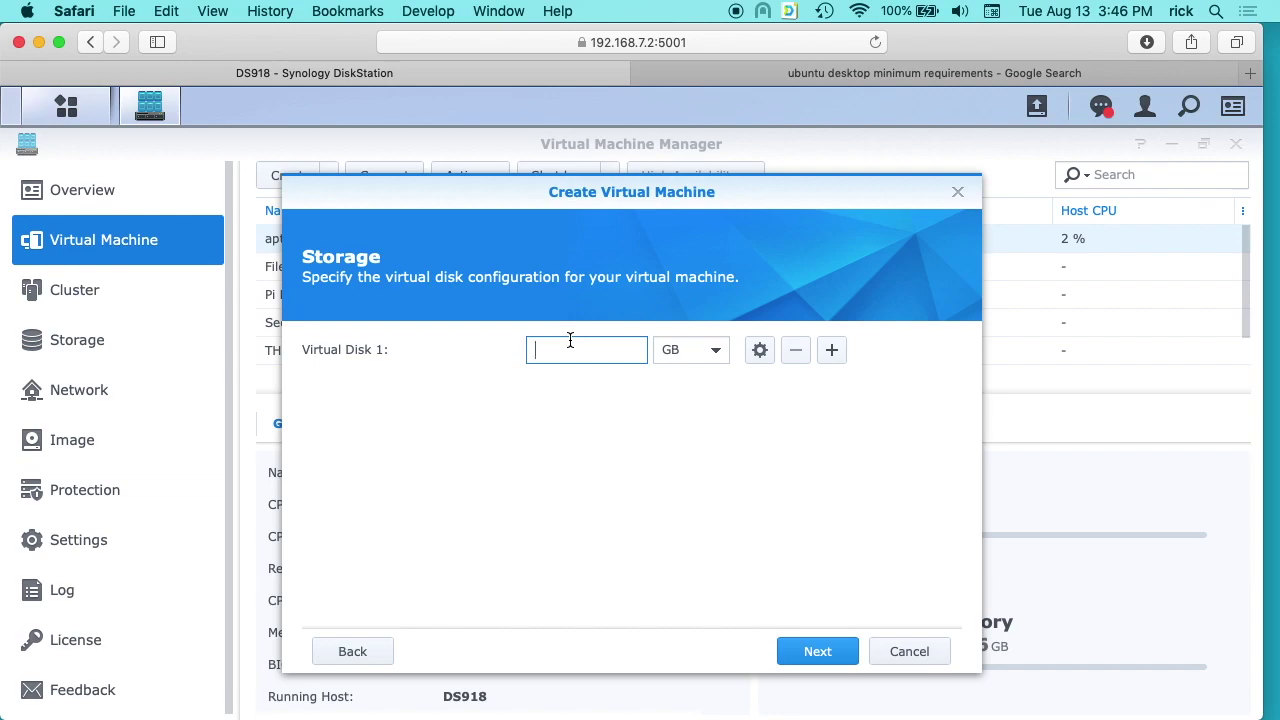
# Give the VM a 35 GB virtual disk and keep the Default VM Network.
pyautogui.write('2')
pyautogui.press('BackSpace')
pyautogui.write('35')
pyautogui.click(843, 658)
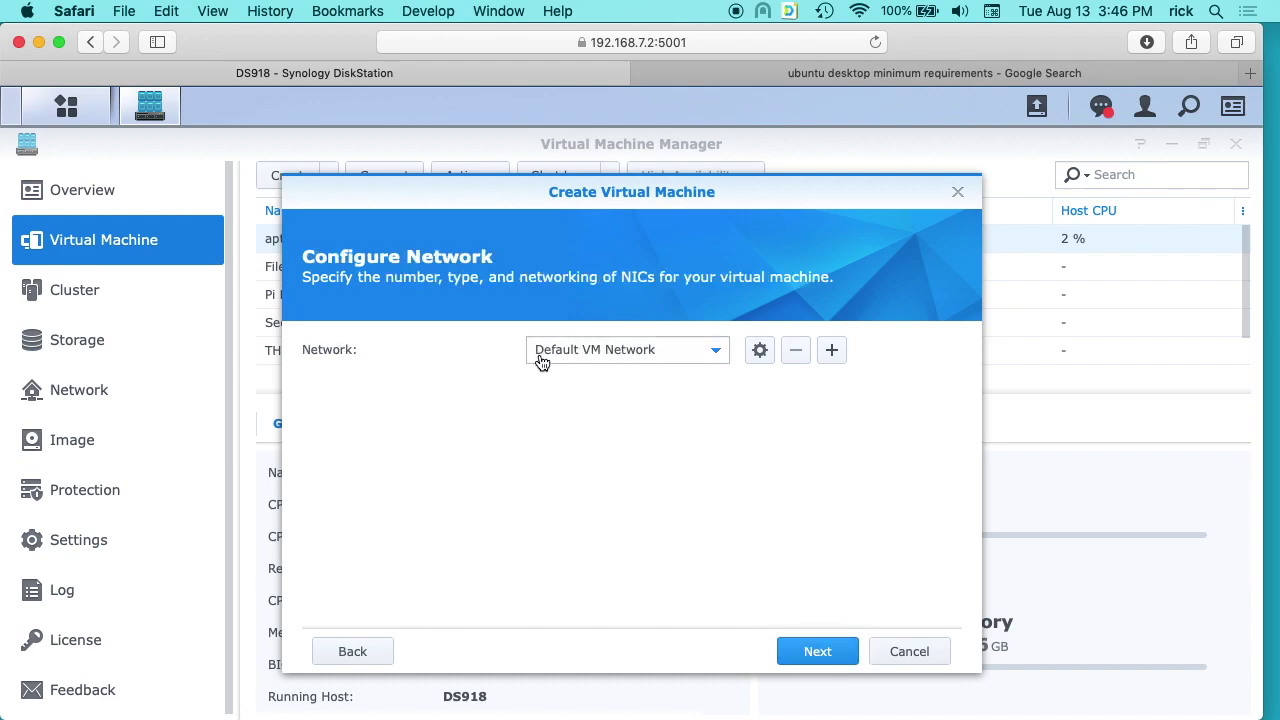
pyautogui.click(716, 350)
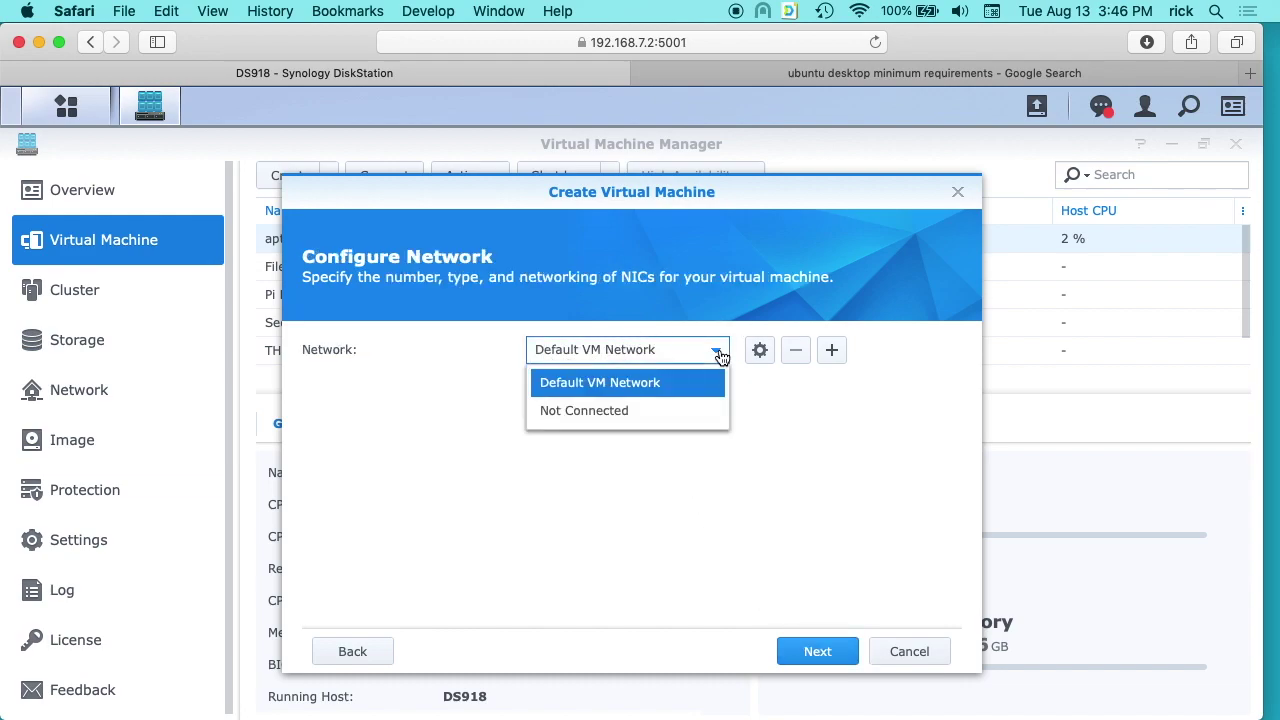
pyautogui.click(704, 368)
pyautogui.click(818, 652)
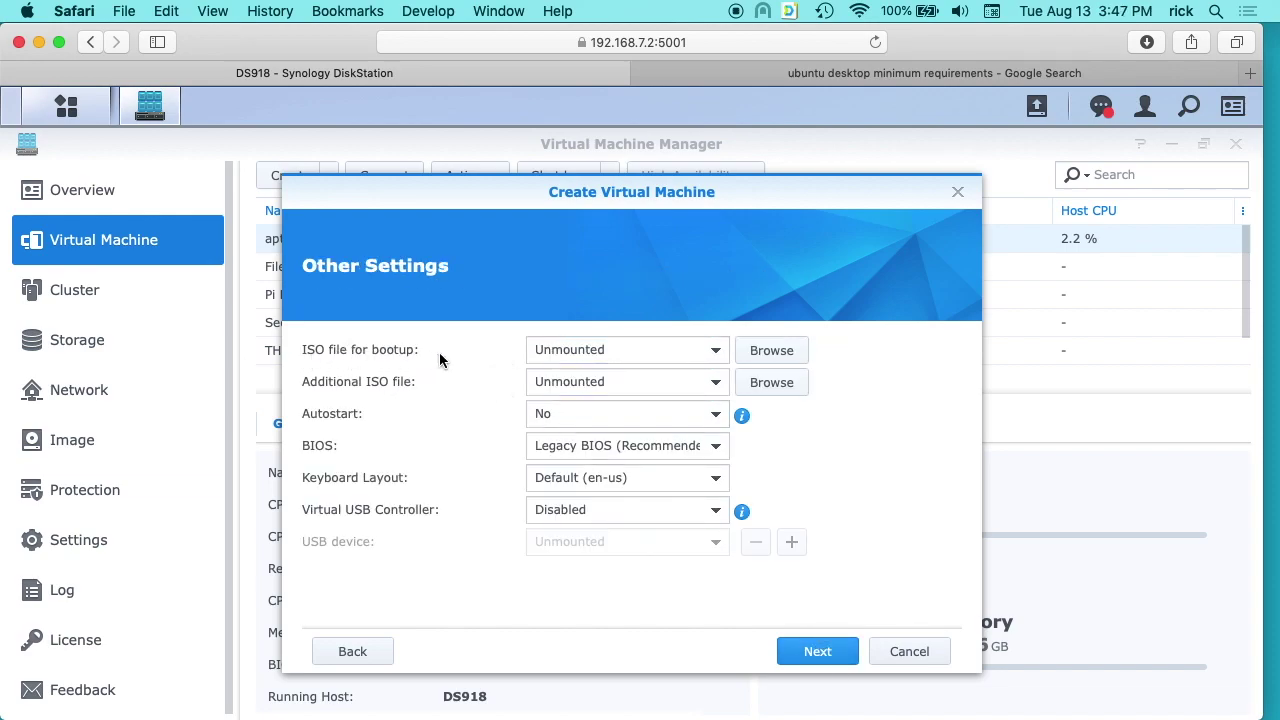
# Pick ubuntu-18.04.3-desktop-amd64.iso from DS_Share's isos folder as the boot ISO.
pyautogui.click(786, 352)
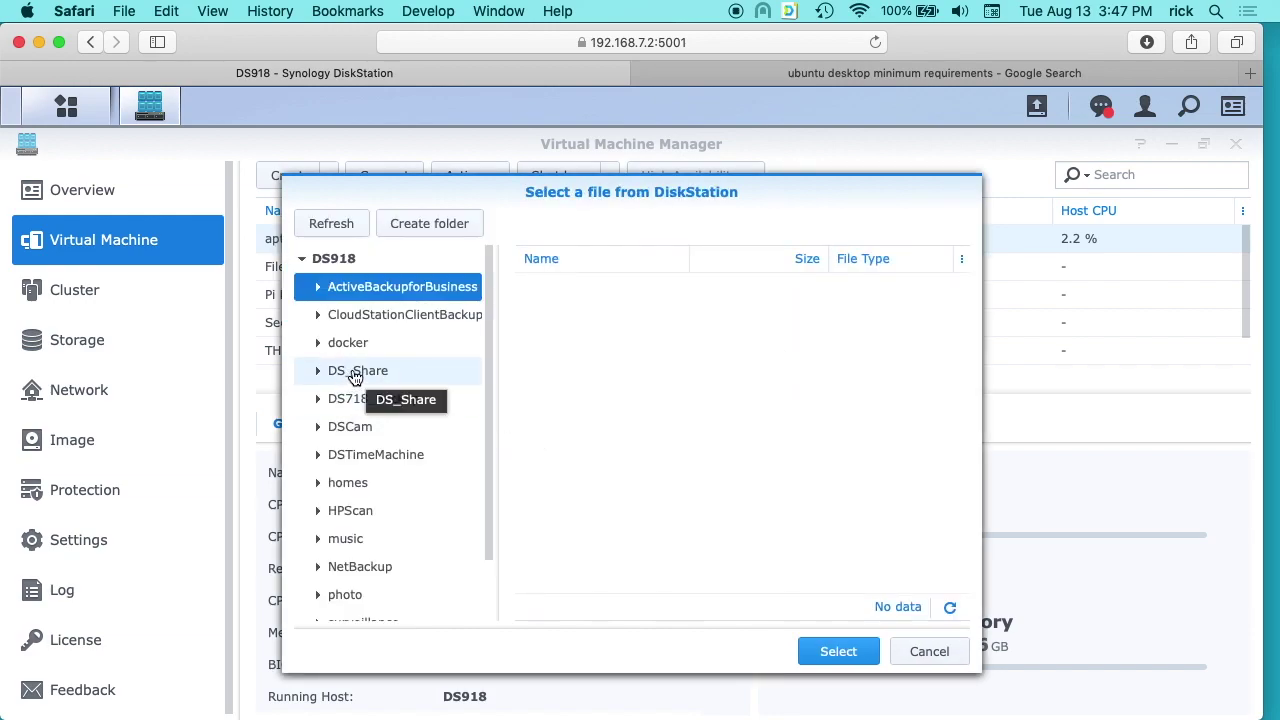
pyautogui.click(360, 374)
pyautogui.doubleClick(556, 557)
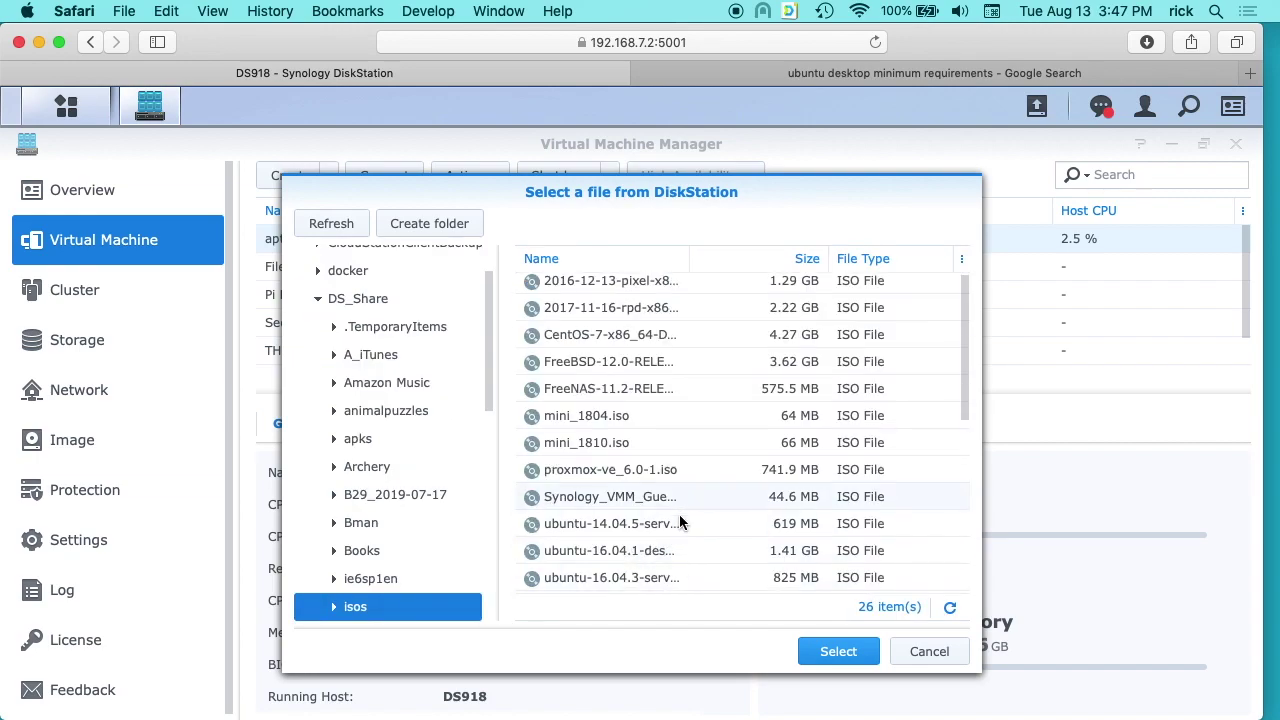
pyautogui.scroll(-5, 679, 514)
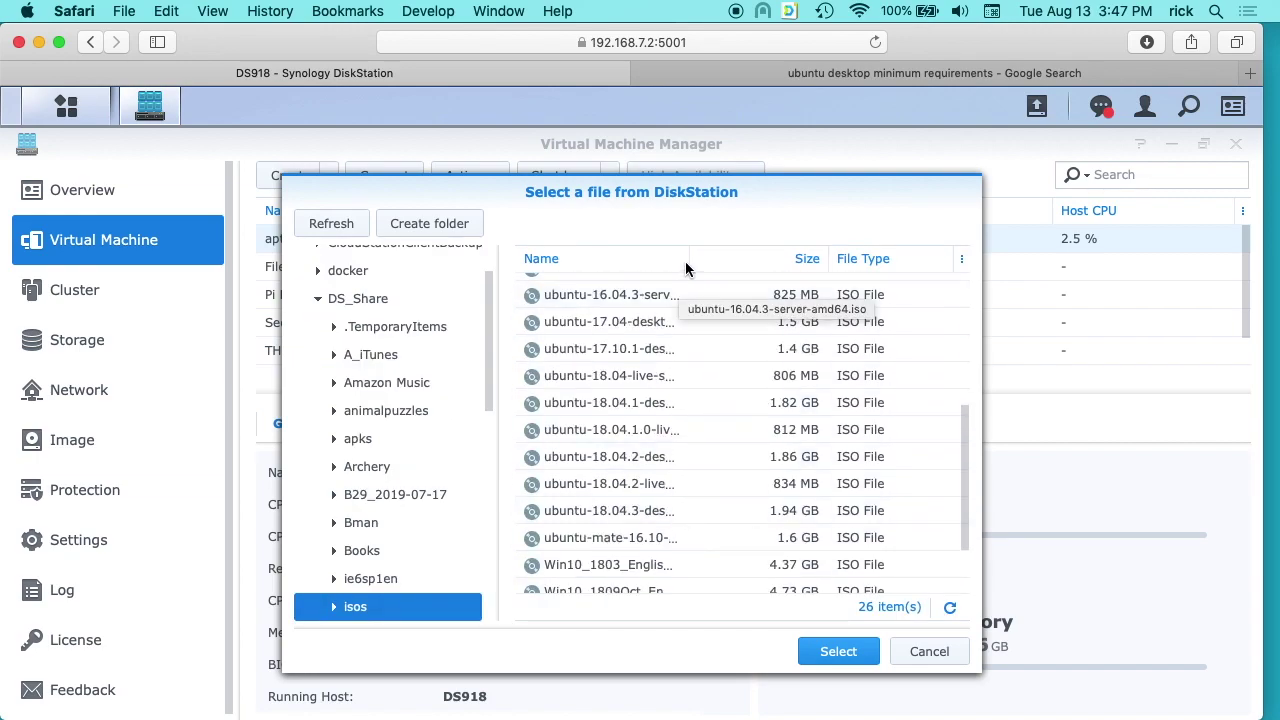
pyautogui.moveTo(689, 259); pyautogui.dragTo(723, 260)
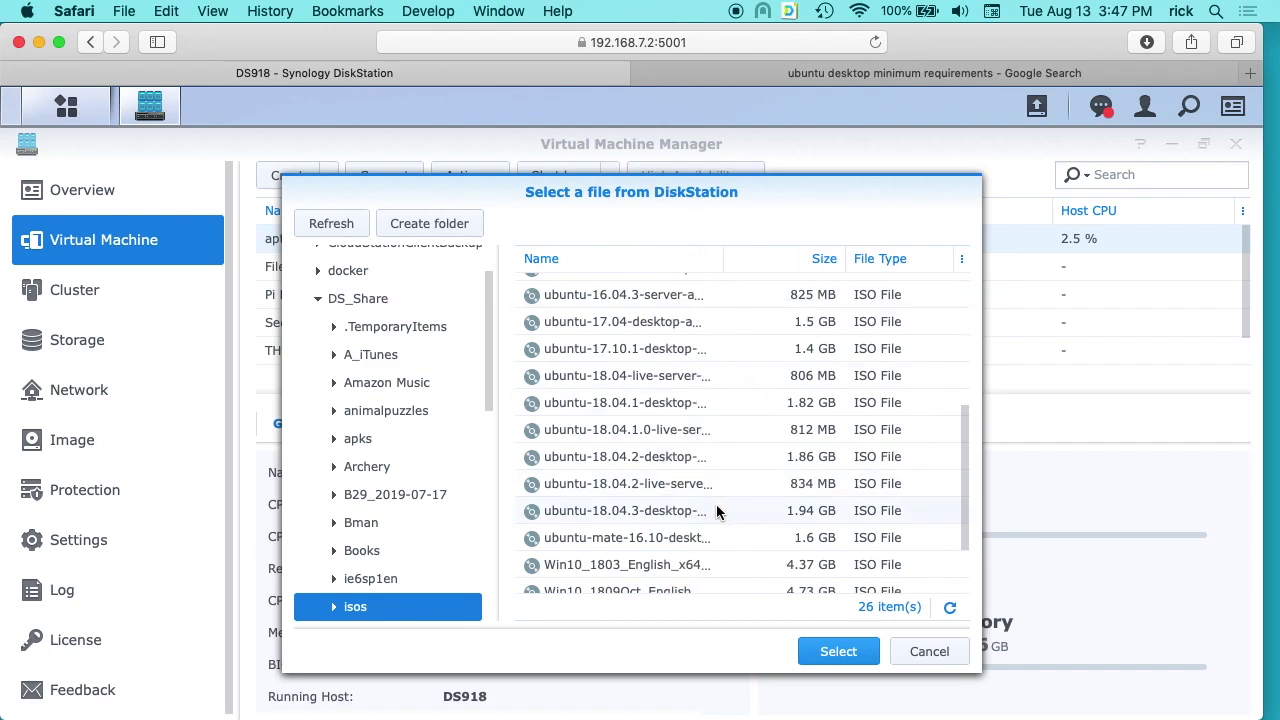
pyautogui.click(645, 514)
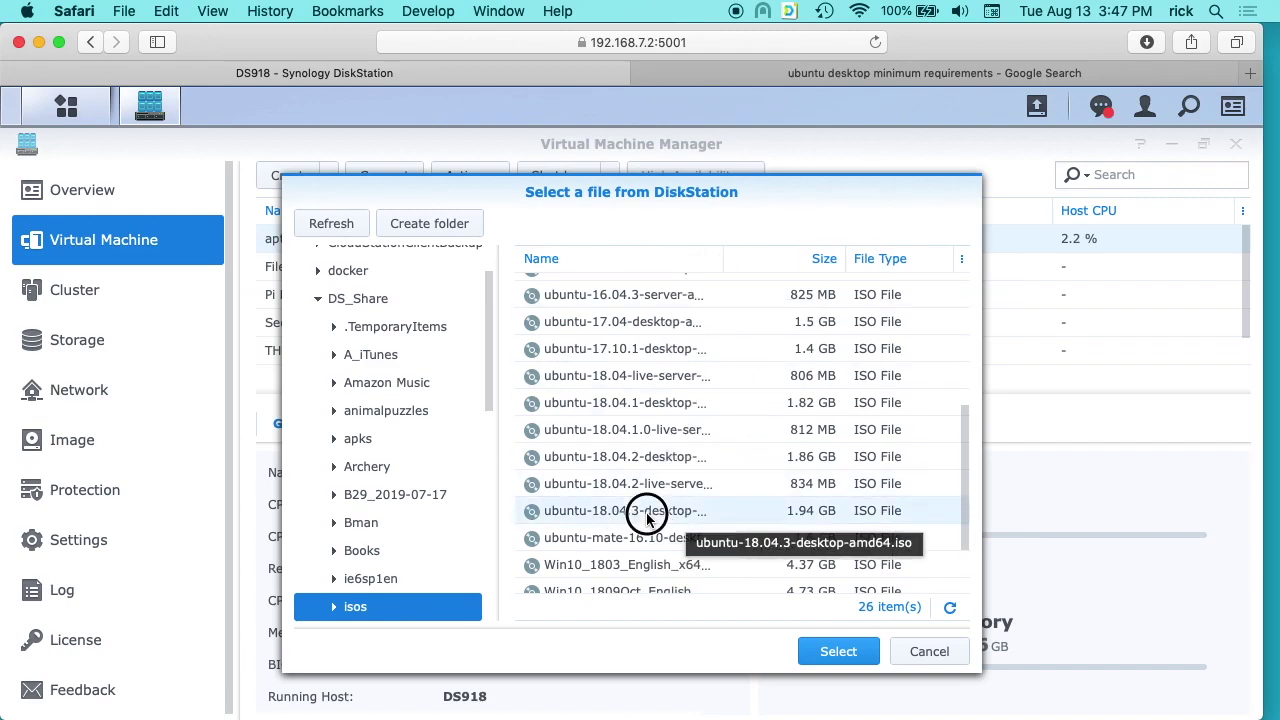
# Confirm the Ubuntu 18.04.3 ISO as boot image and leave Autostart set to No.
pyautogui.click(830, 650)
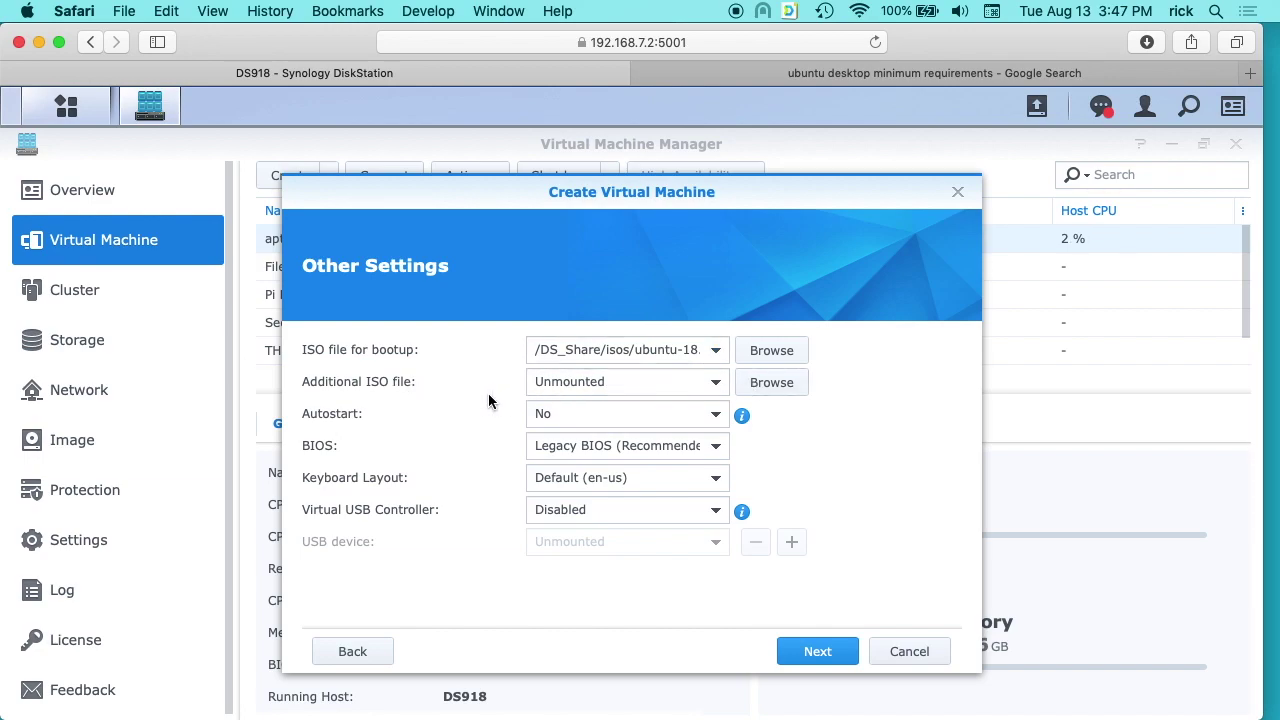
pyautogui.click(717, 415)
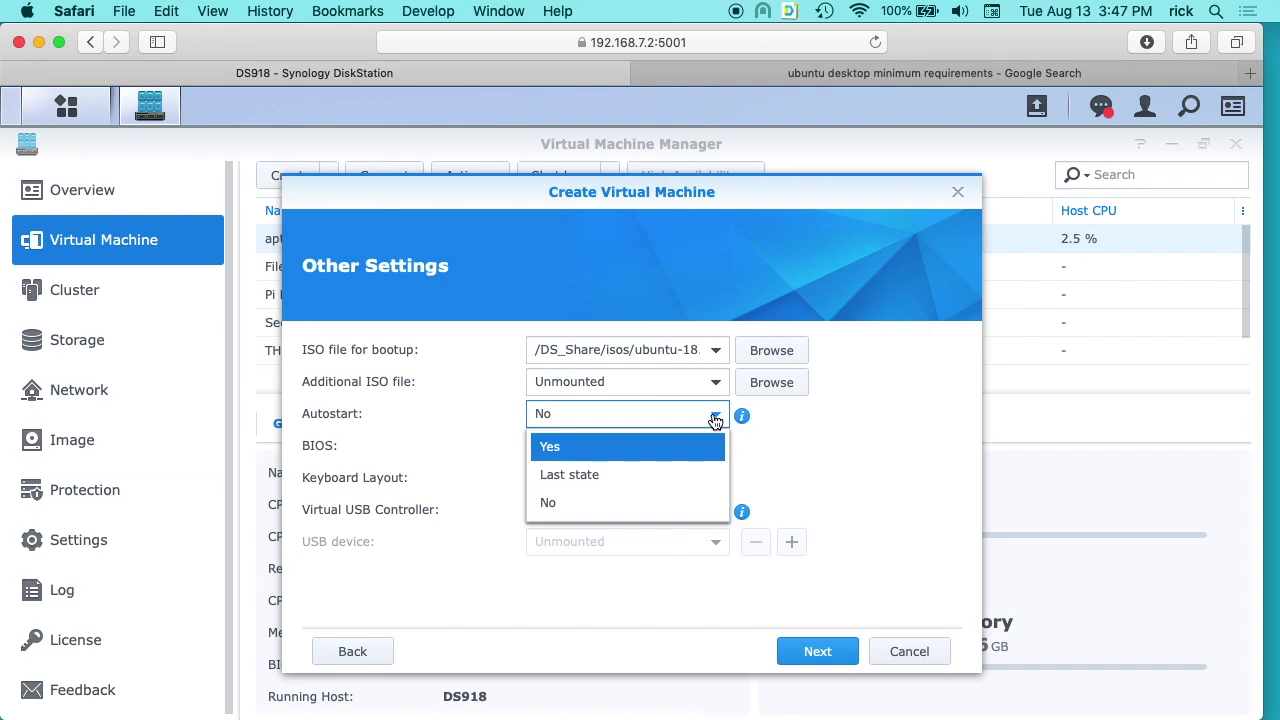
pyautogui.click(950, 436)
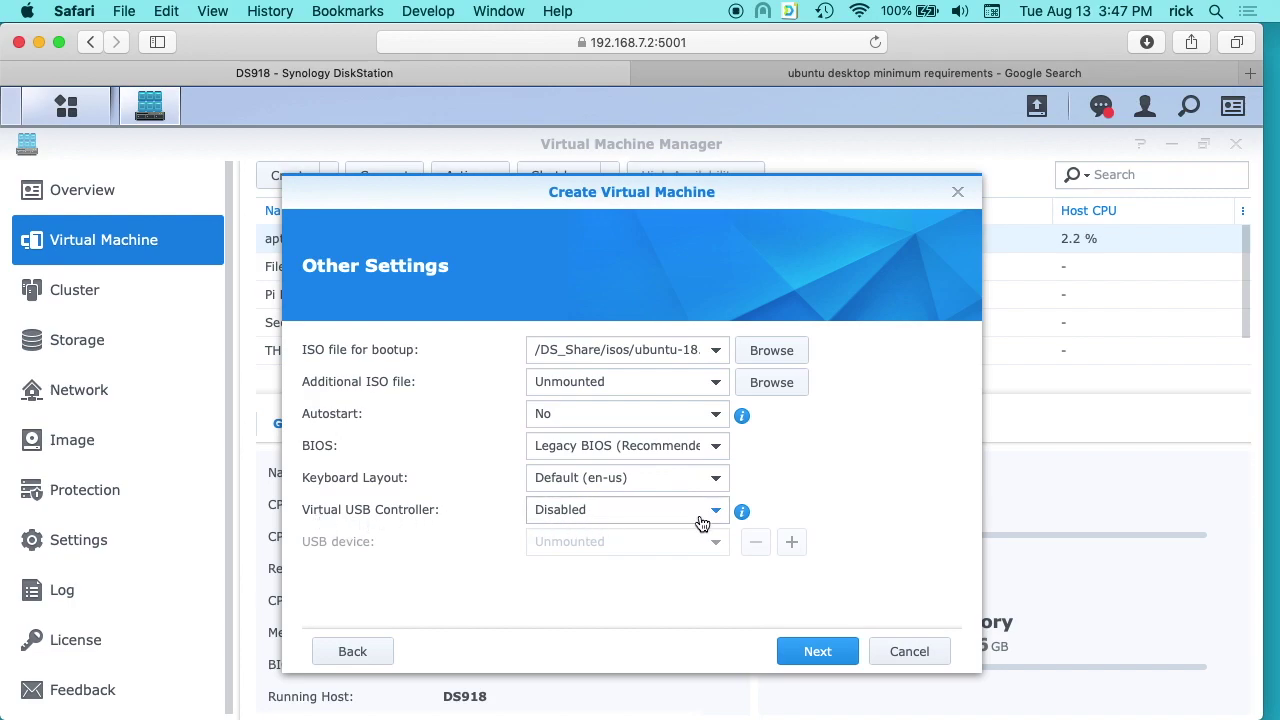
pyautogui.click(818, 652)
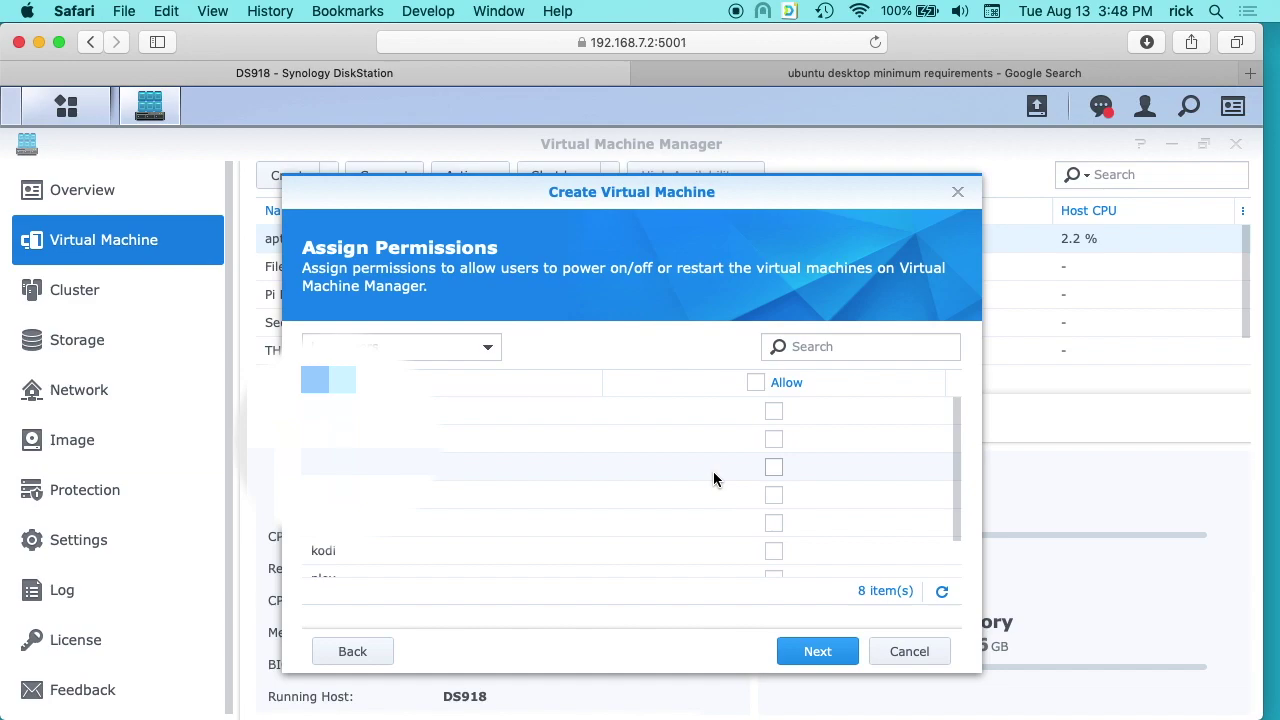
# Allow your user account to power the VM, enable power-on after creation, and create the VM.
pyautogui.scroll(-2, 713, 471)
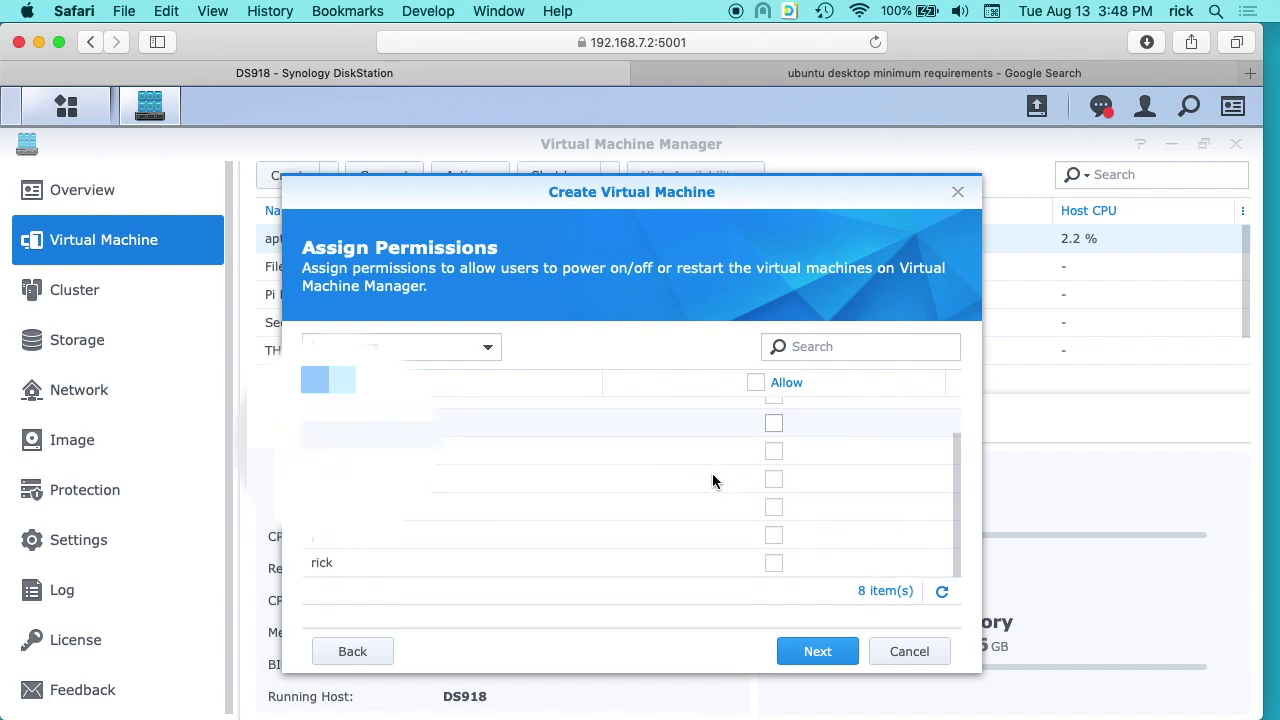
pyautogui.click(775, 563)
pyautogui.click(820, 651)
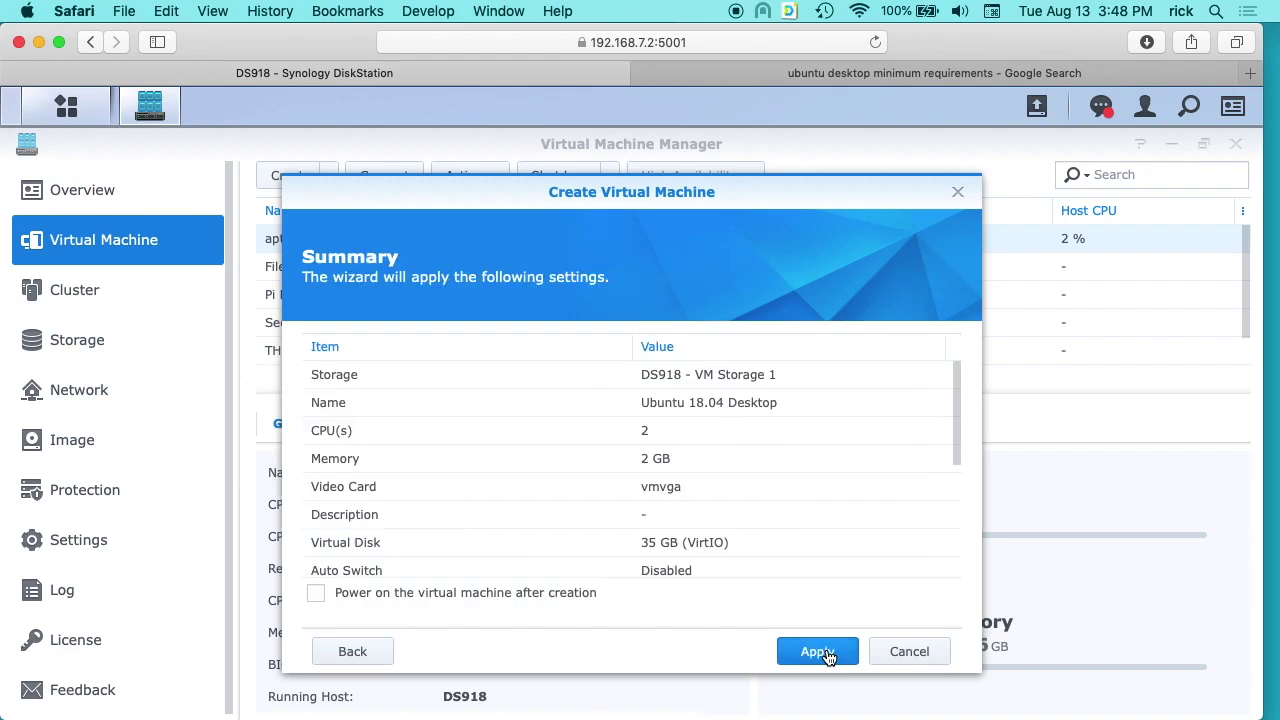
pyautogui.click(316, 594)
pyautogui.click(815, 659)
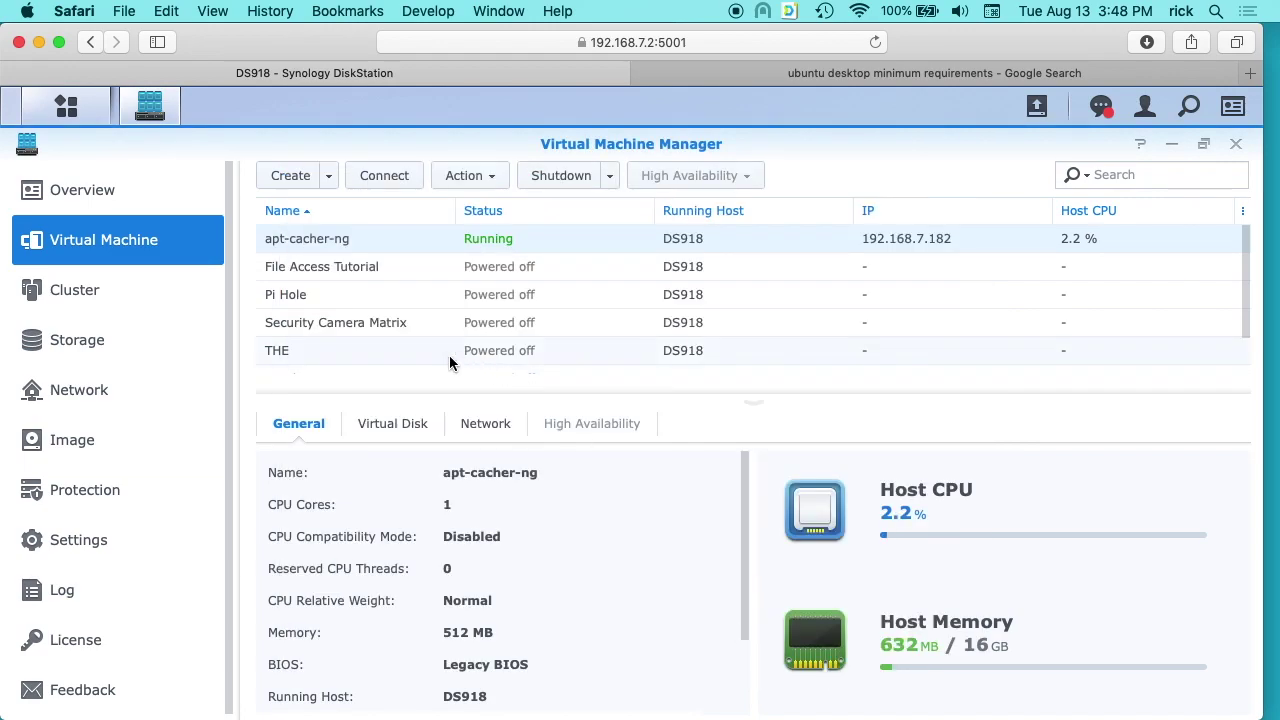
# Enlarge the VM list and select the new Ubuntu 18.04 Desktop VM to see its details.
pyautogui.scroll(-2, 444, 350)
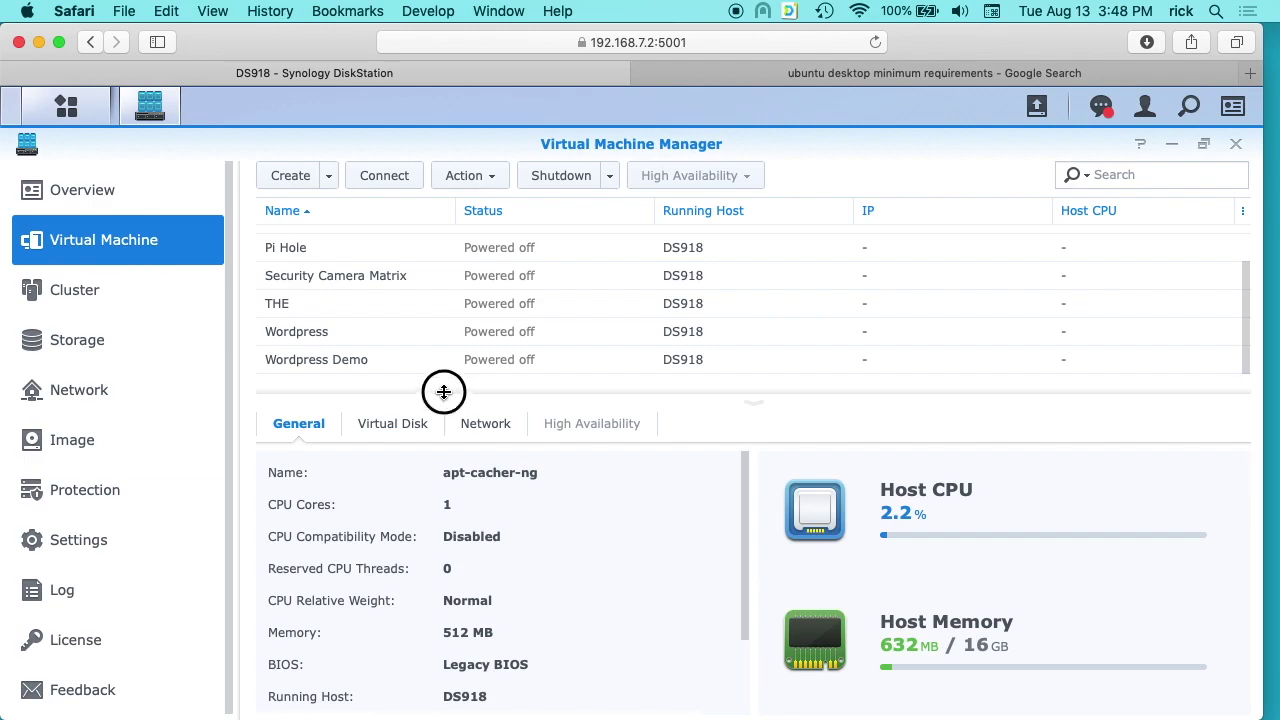
pyautogui.moveTo(444, 392); pyautogui.dragTo(443, 474)
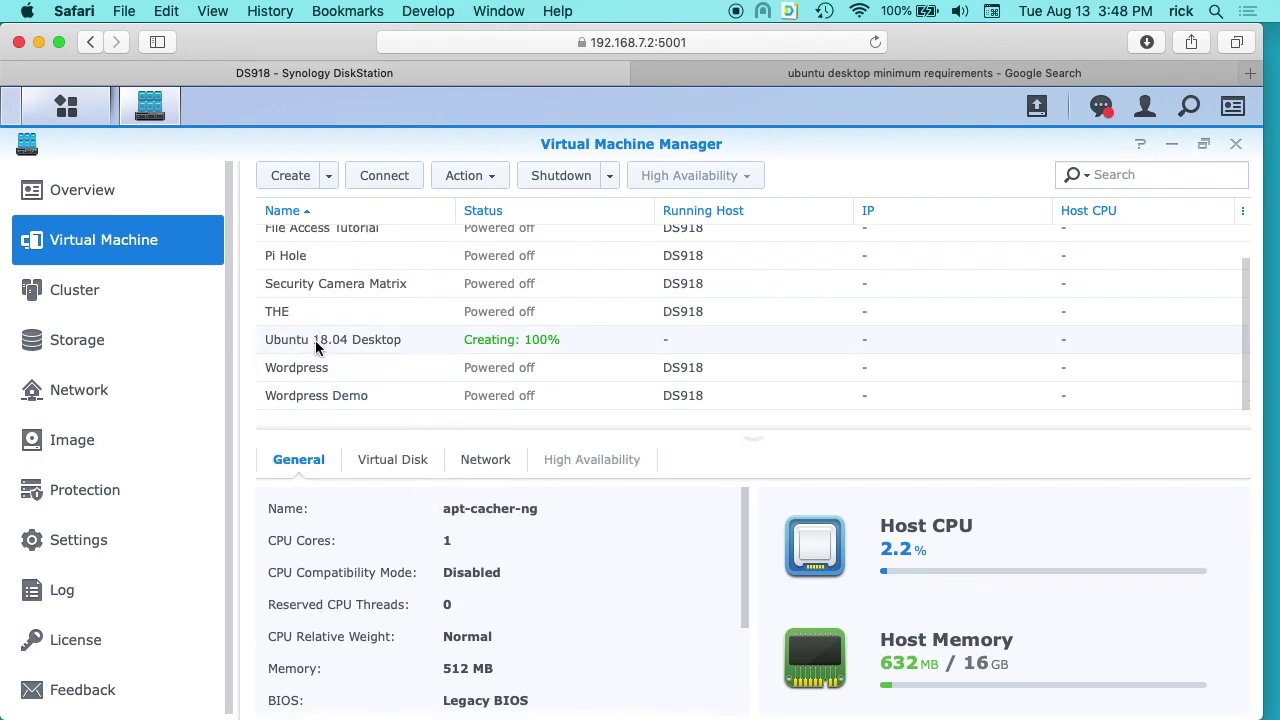
pyautogui.click(537, 350)
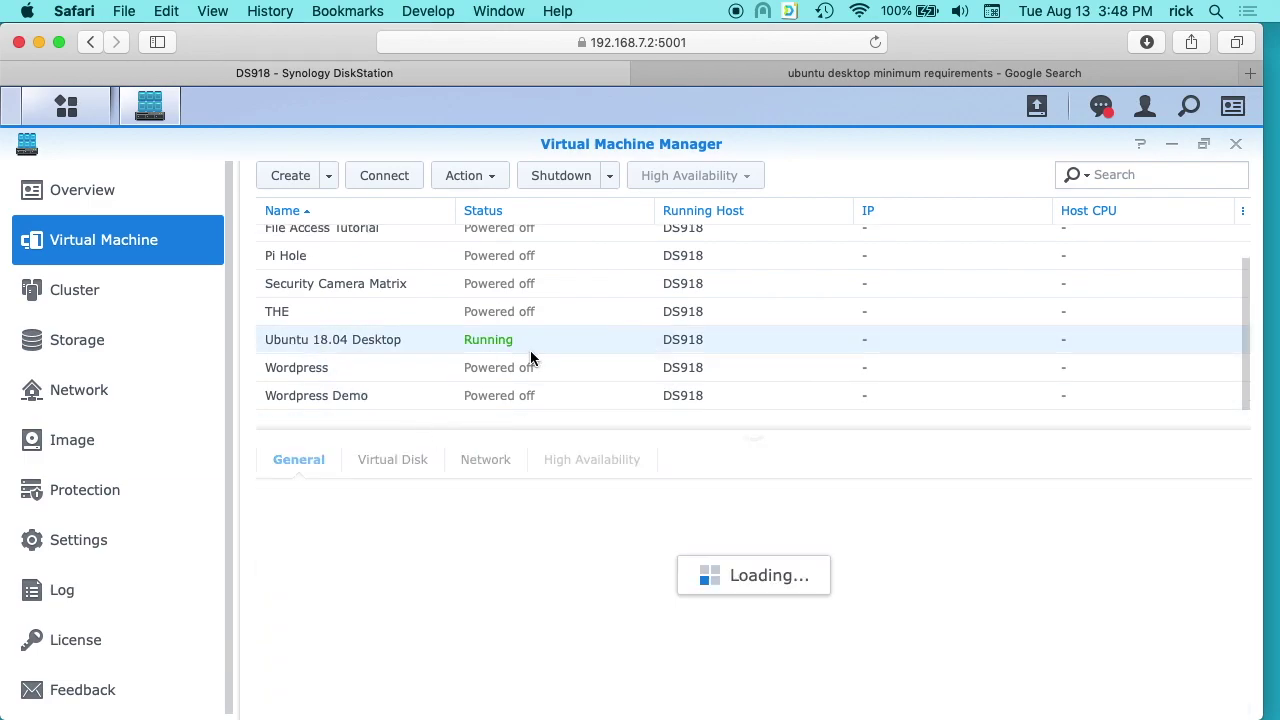
# Open the VM's noVNC console and start installing Ubuntu in English.
pyautogui.click(385, 177)
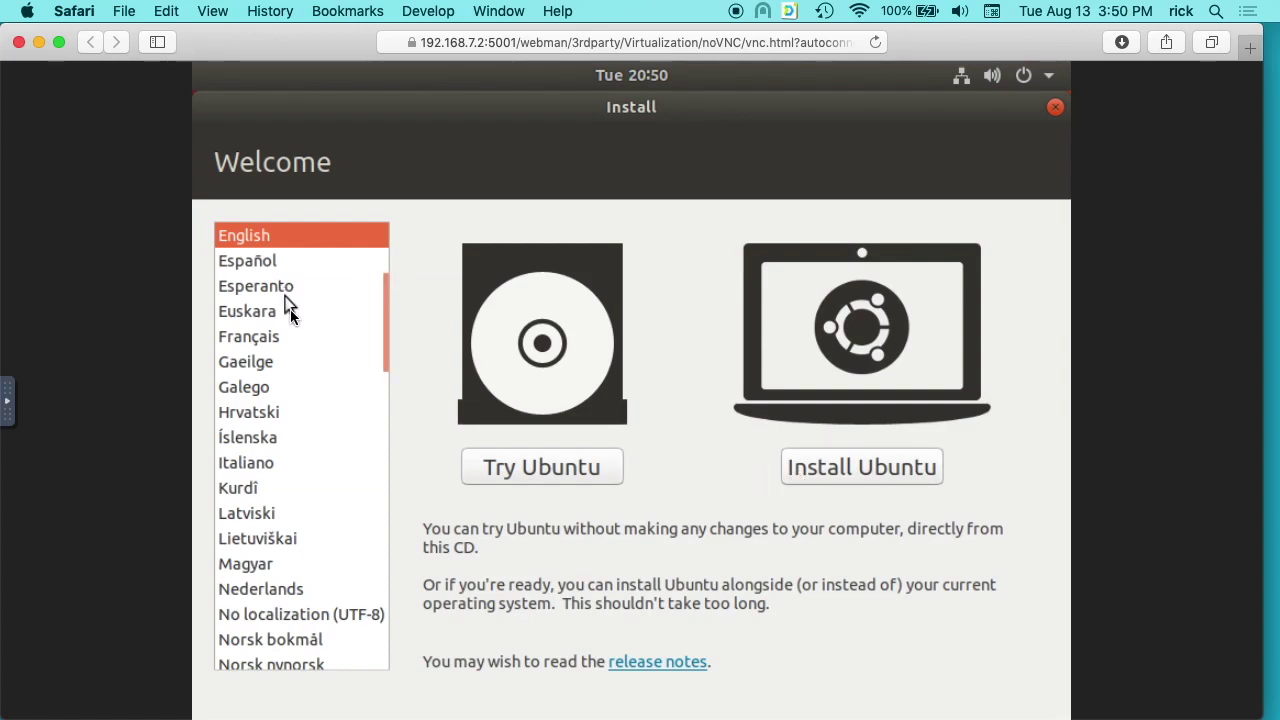
pyautogui.click(855, 468)
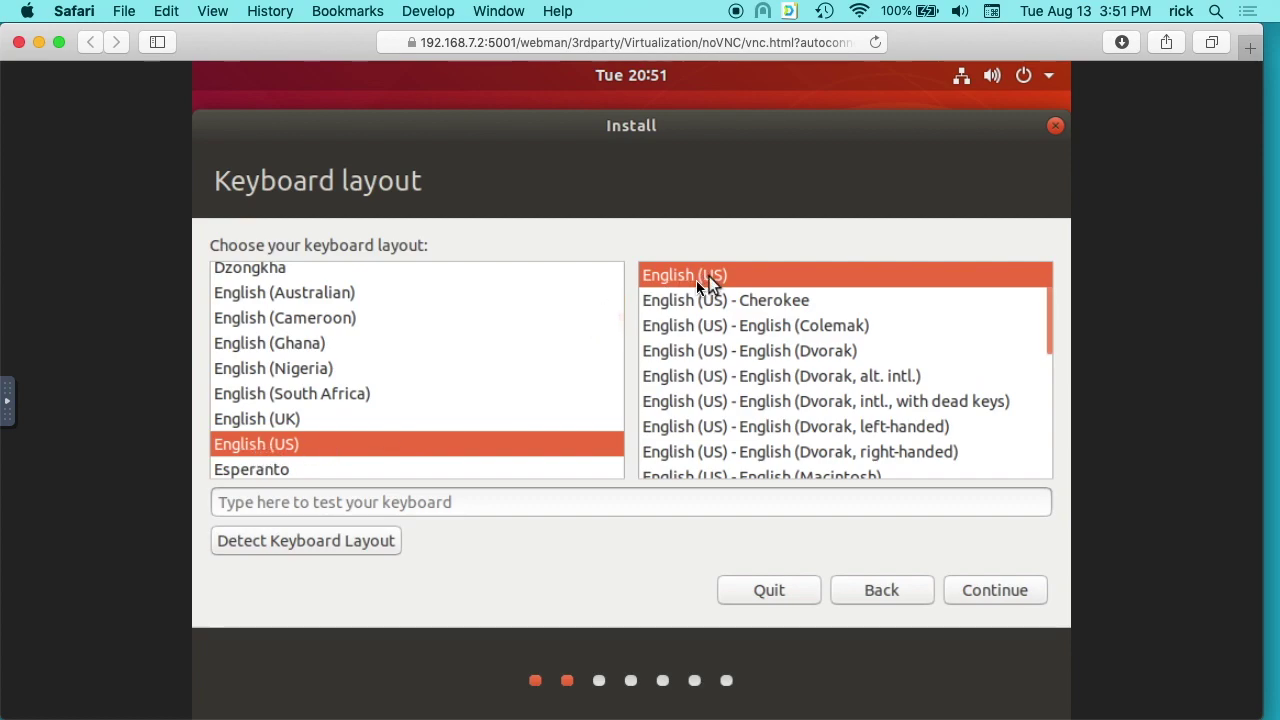
# Keep the English (US) keyboard, choose Minimal installation, and turn off downloading updates during install.
pyautogui.click(1016, 591)
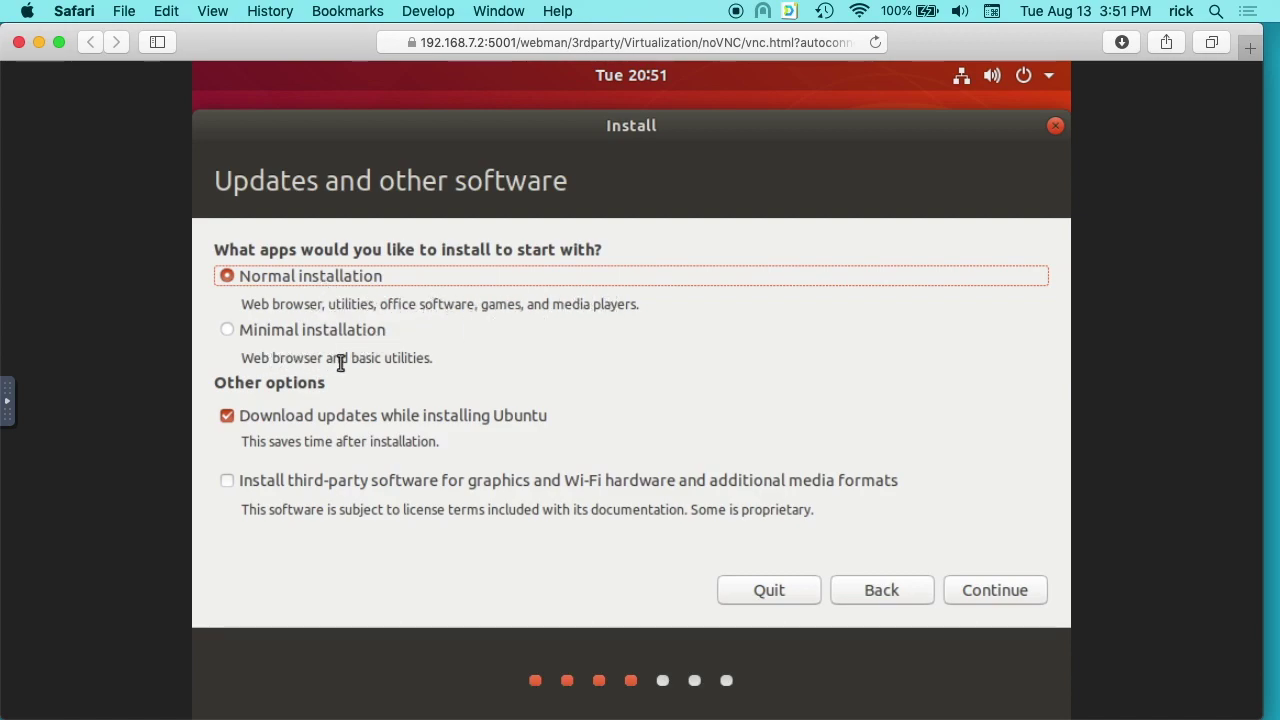
pyautogui.click(228, 333)
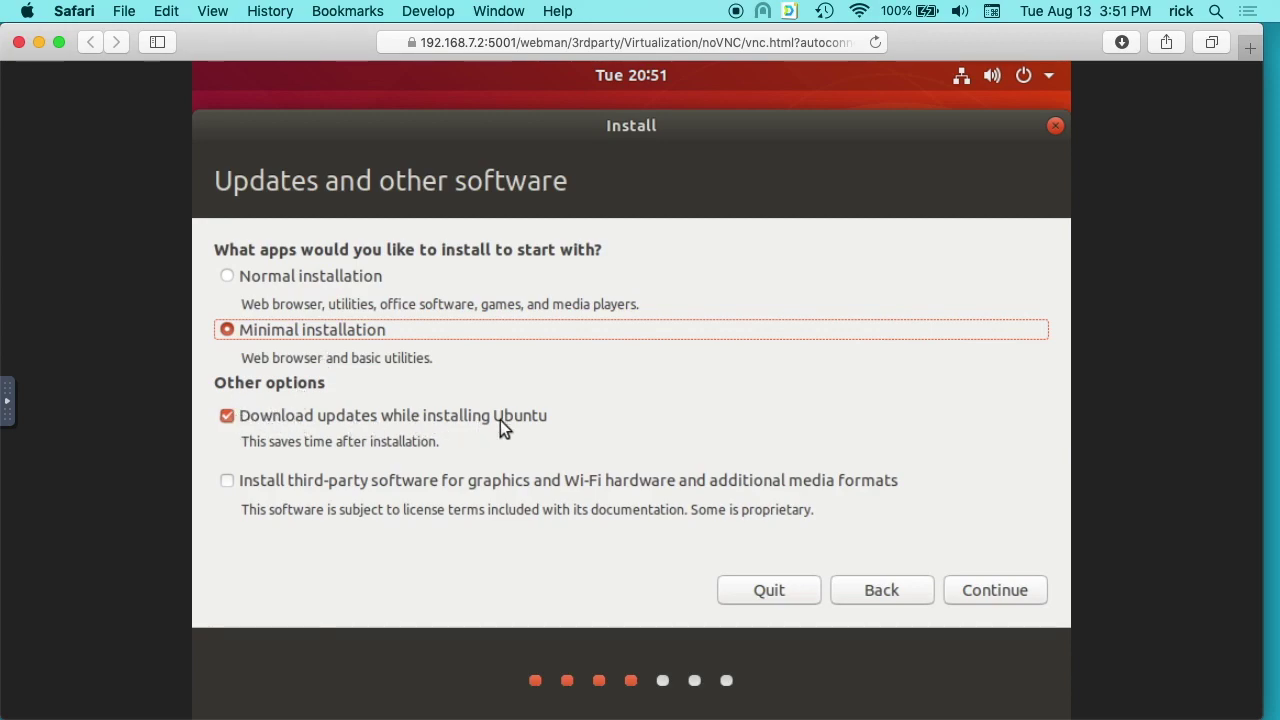
pyautogui.click(226, 419)
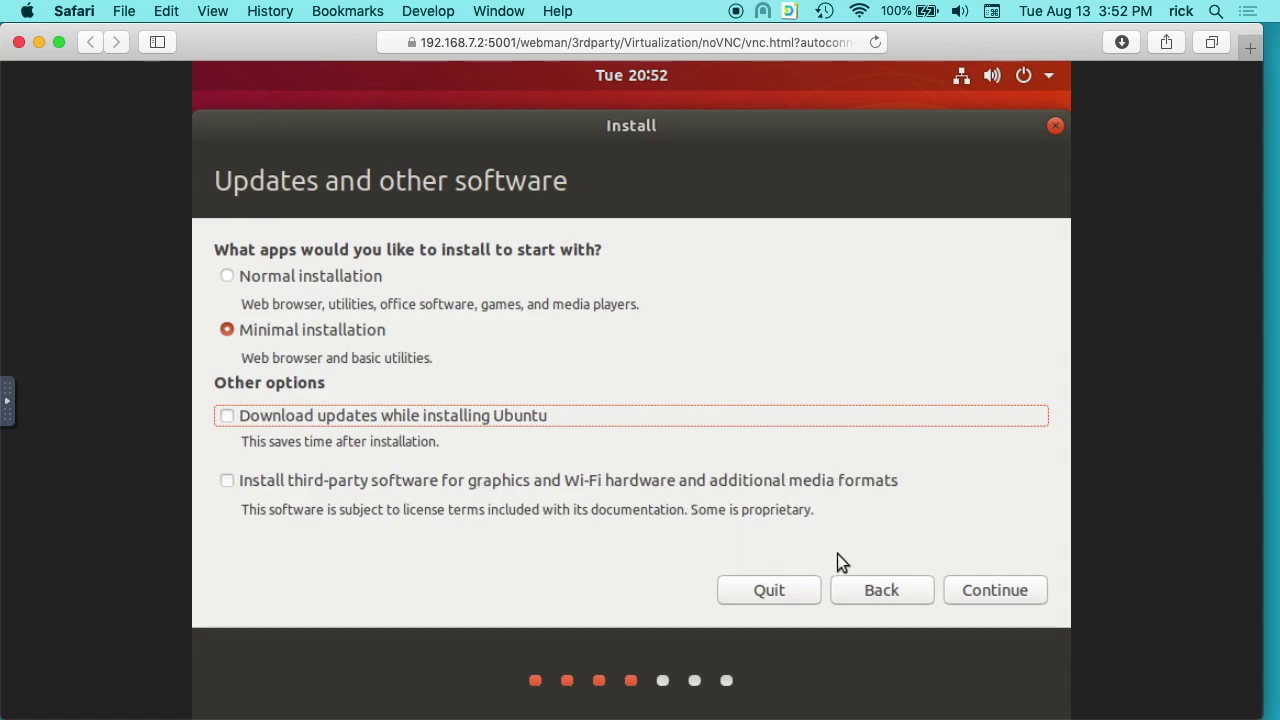
pyautogui.click(1001, 596)
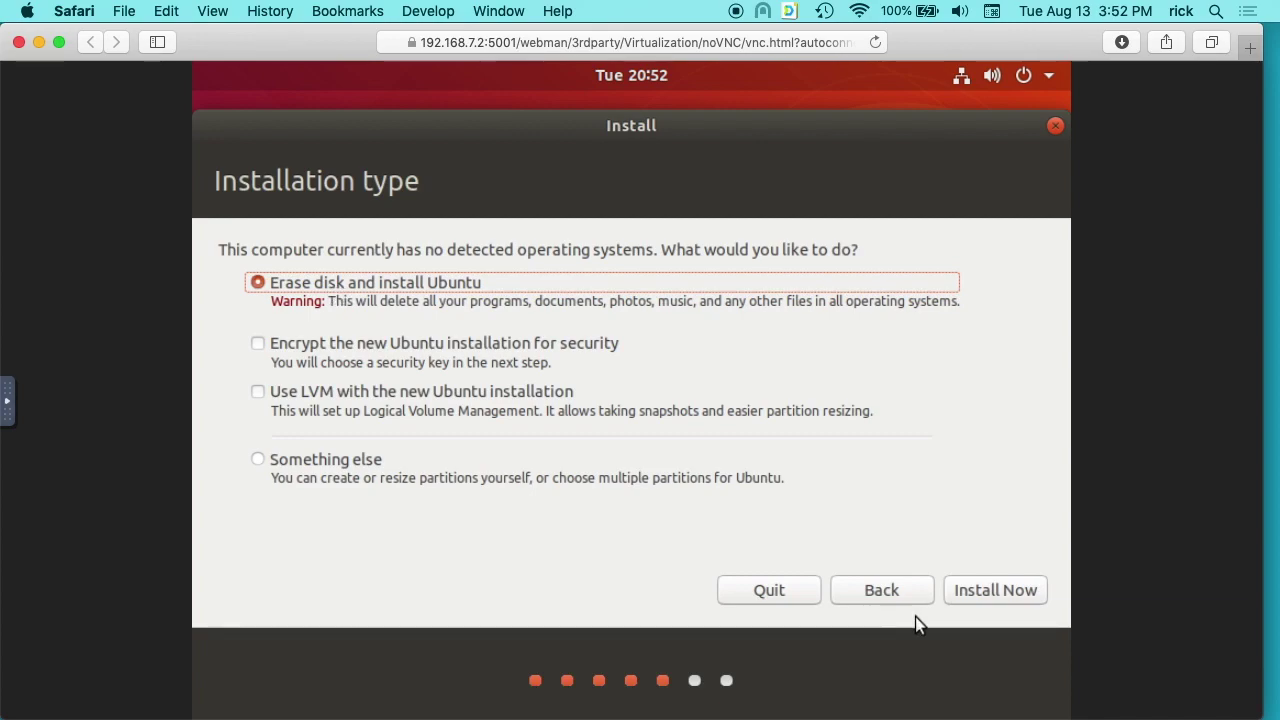
# Erase the disk to install Ubuntu and confirm writing the ext4 partition changes.
pyautogui.click(994, 590)
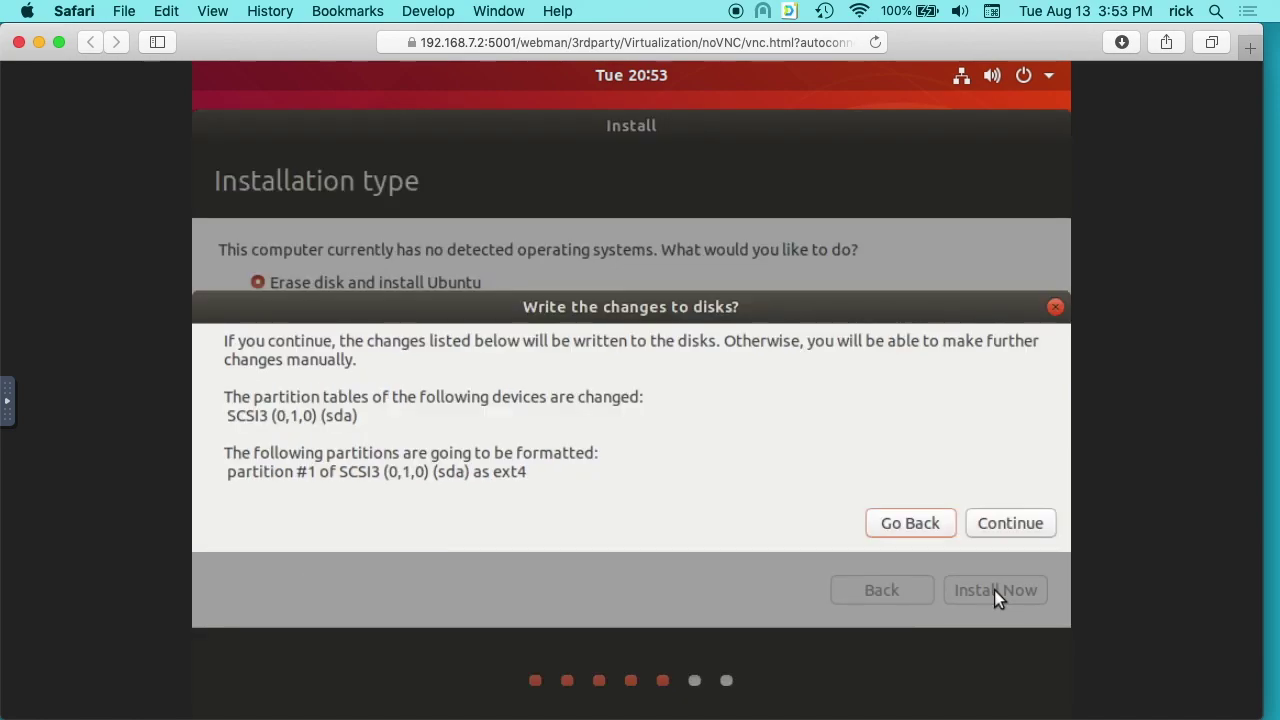
pyautogui.click(1010, 524)
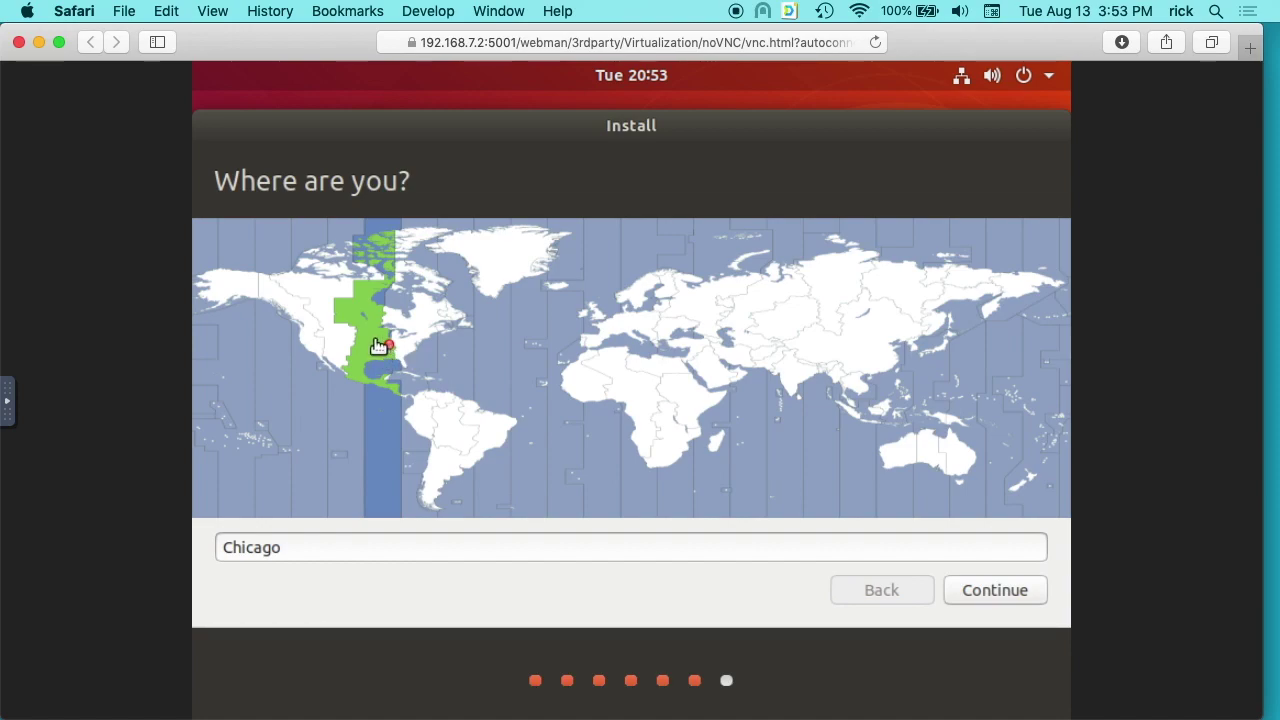
# Confirm Chicago as the location, enter your name, and set the computer name to ubuntuvm.
pyautogui.click(983, 584)
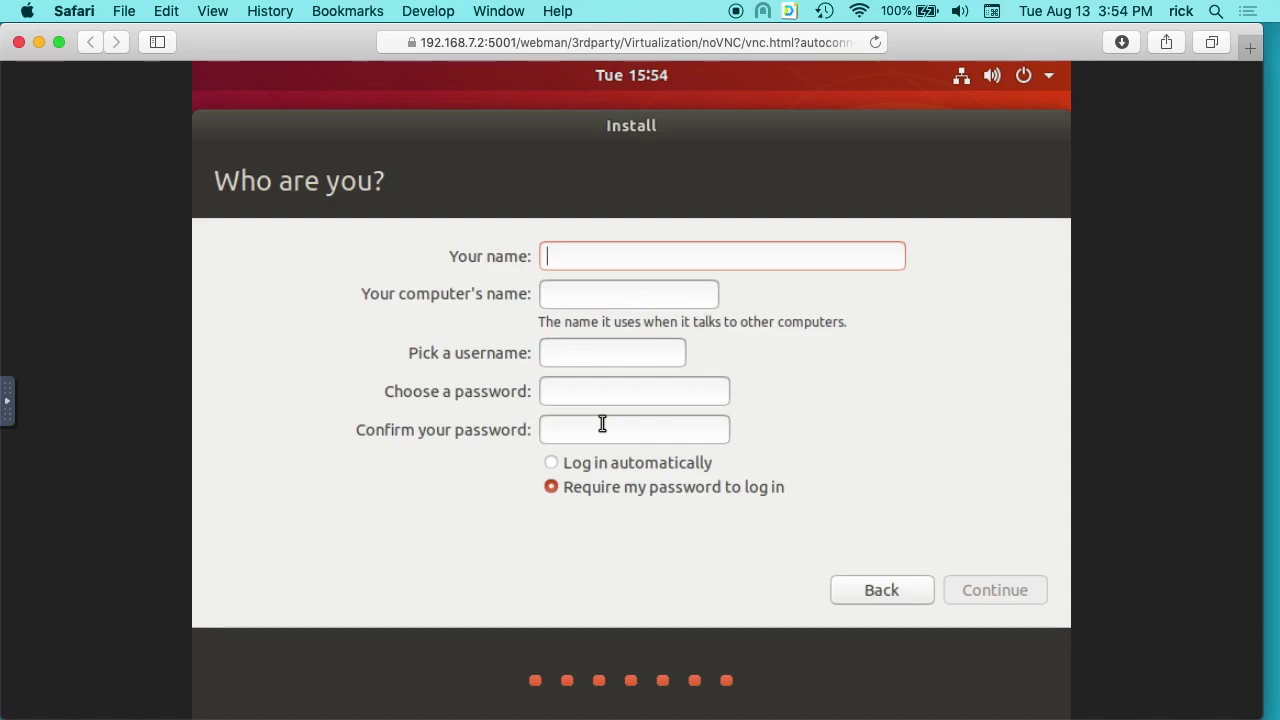
pyautogui.write('Rick')
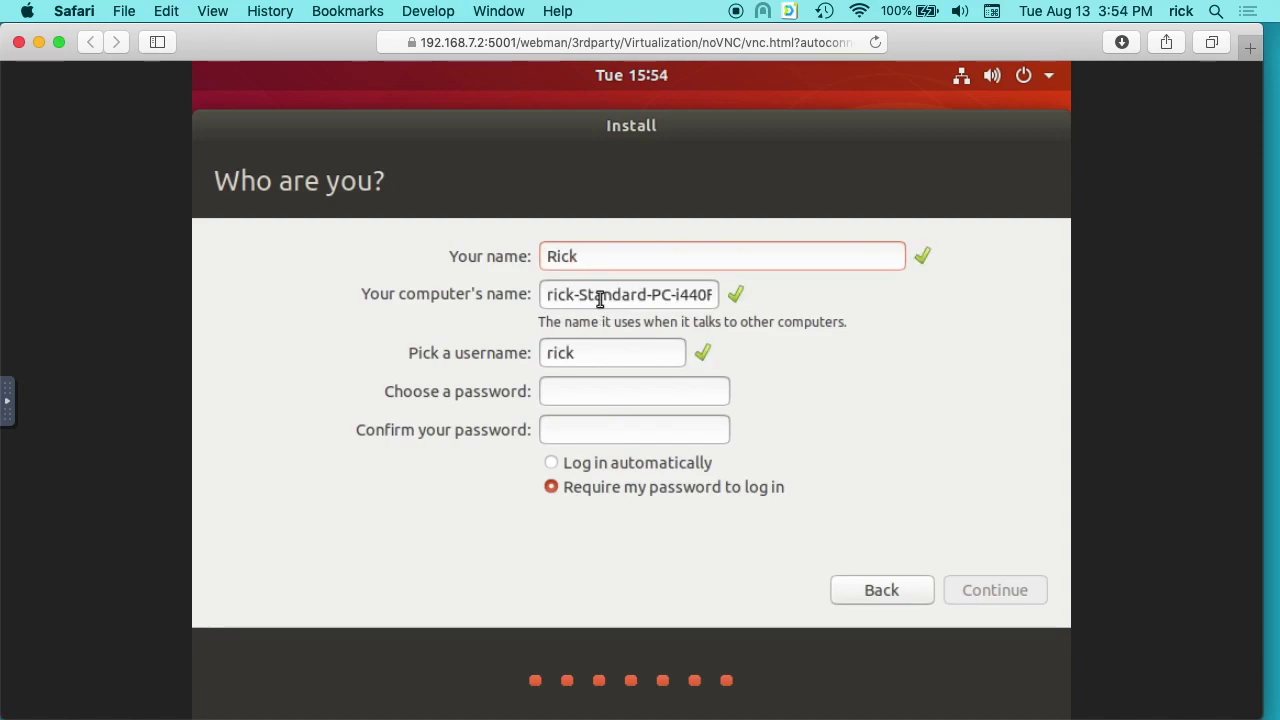
pyautogui.tripleClick(600, 298)
pyautogui.write('ubuntuvm')
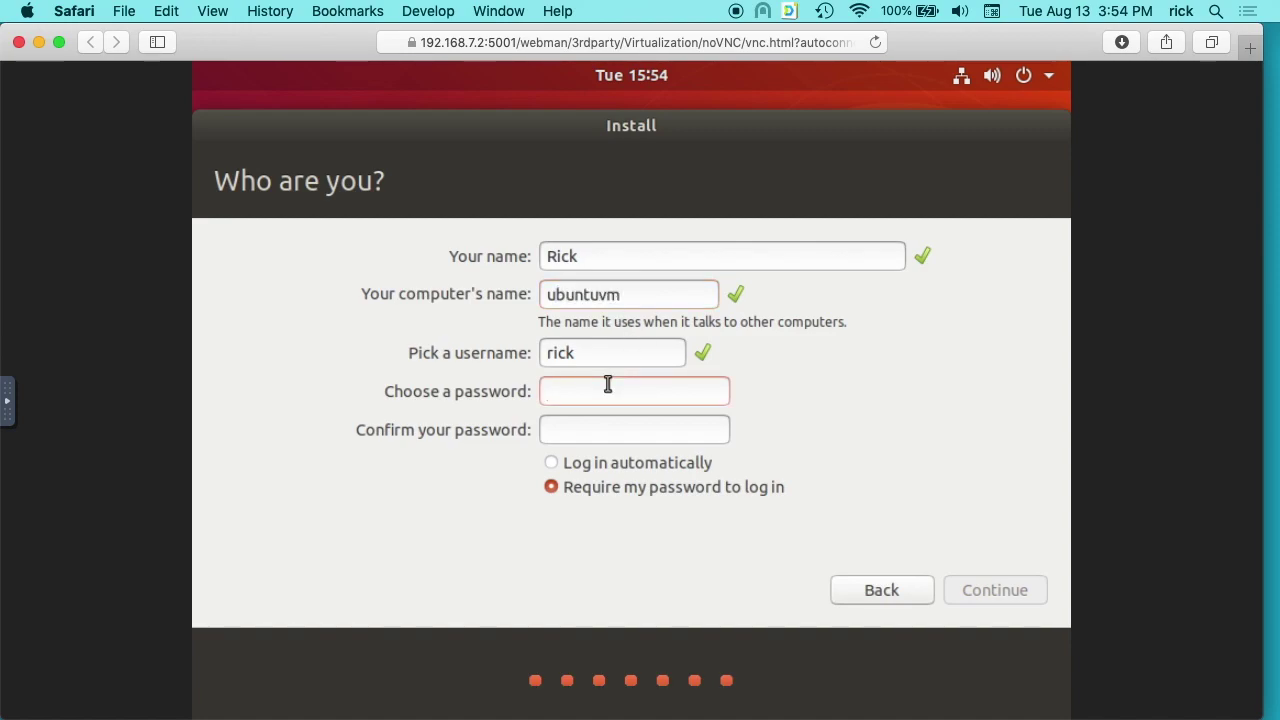
pyautogui.write('password')
# Enter and confirm the account password, keep password-required login, and start the installation.
pyautogui.press('Tab')
pyautogui.write('password')
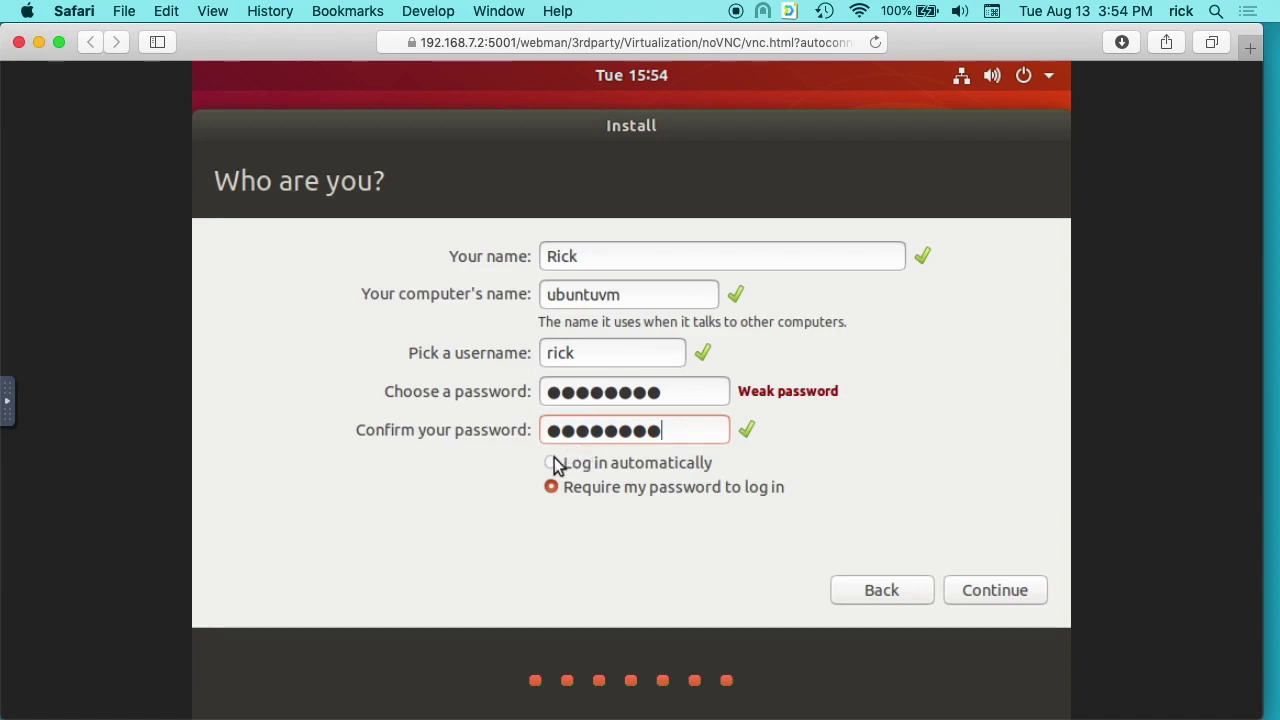
pyautogui.click(557, 465)
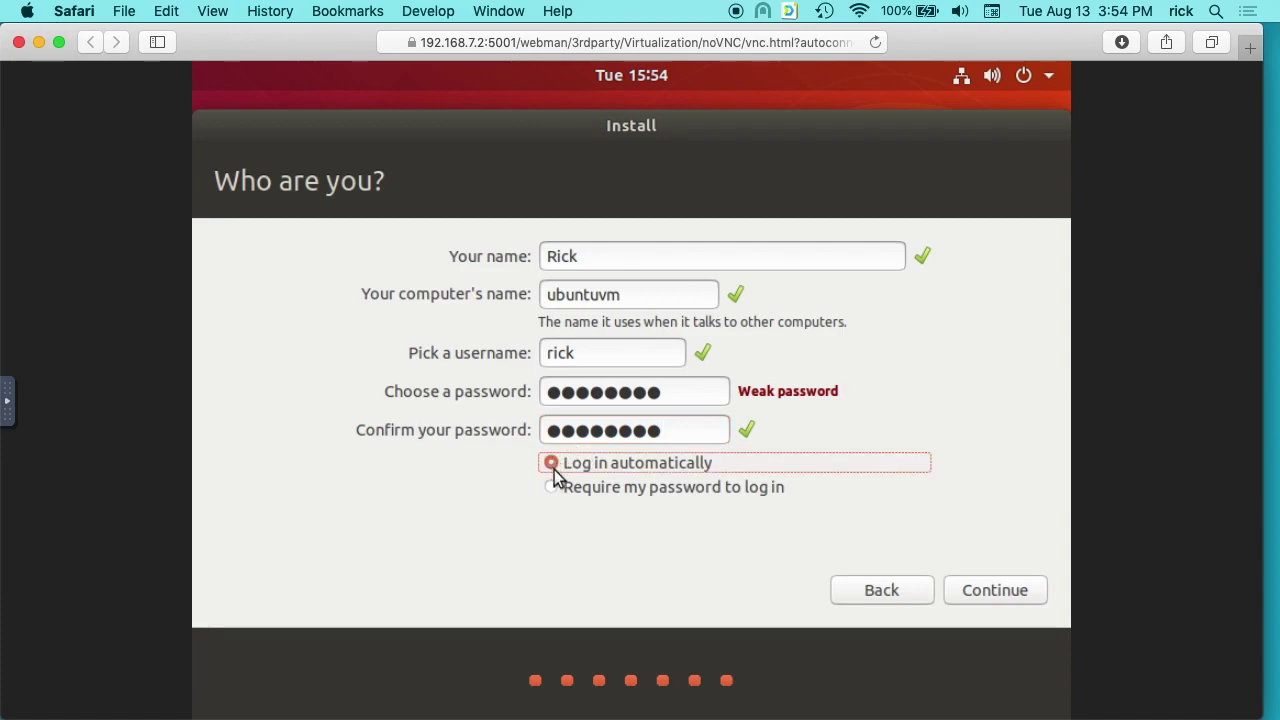
pyautogui.click(553, 488)
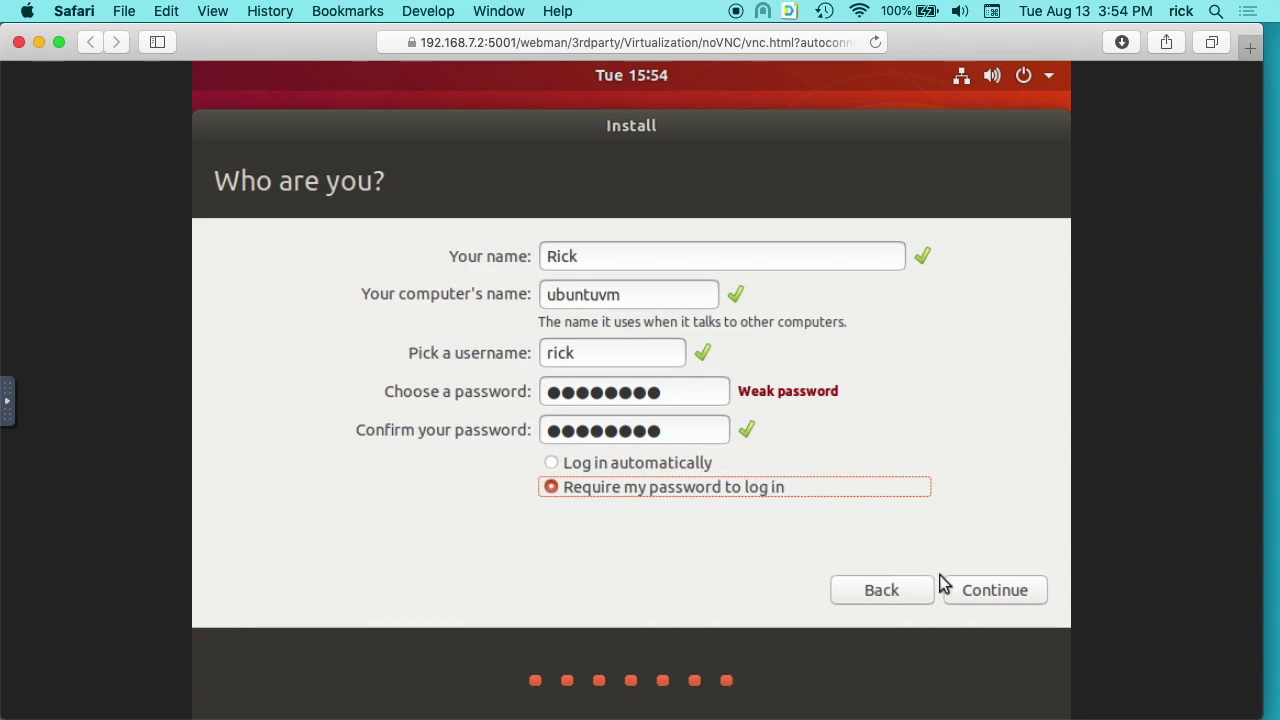
pyautogui.click(968, 588)
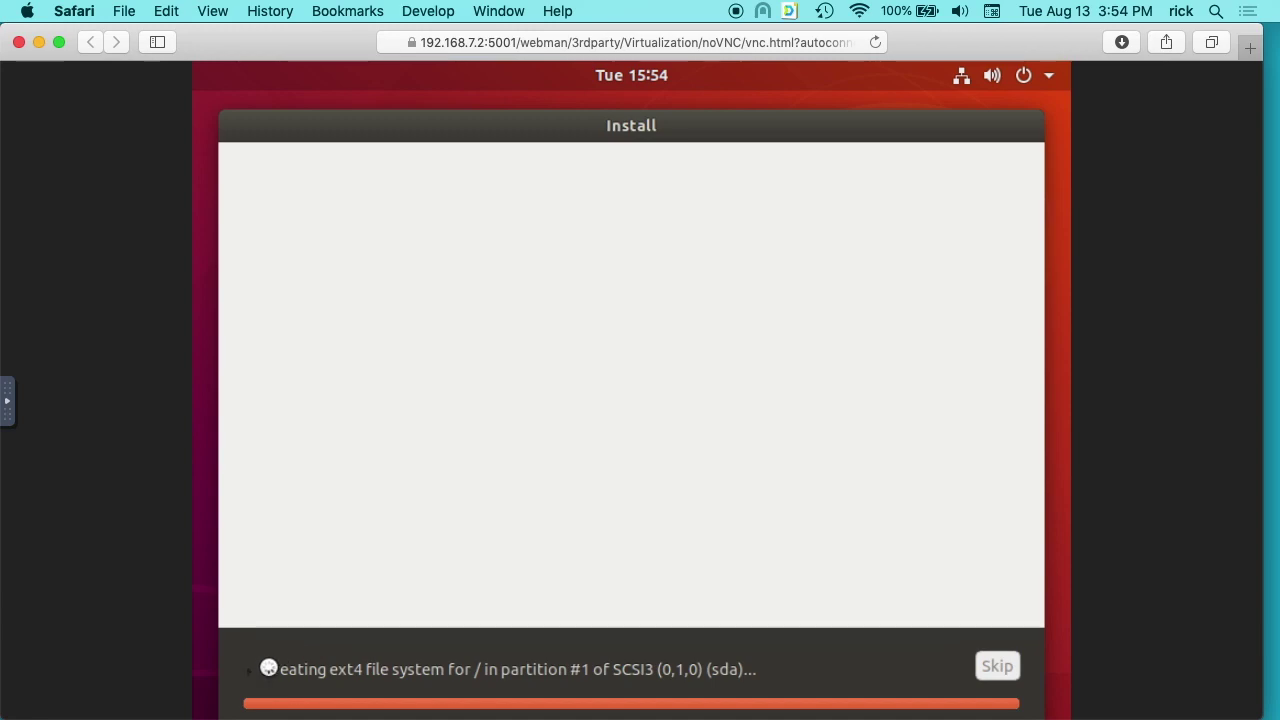
# Show the detailed installation log and reposition the installer window while it finishes.
pyautogui.click(267, 672)
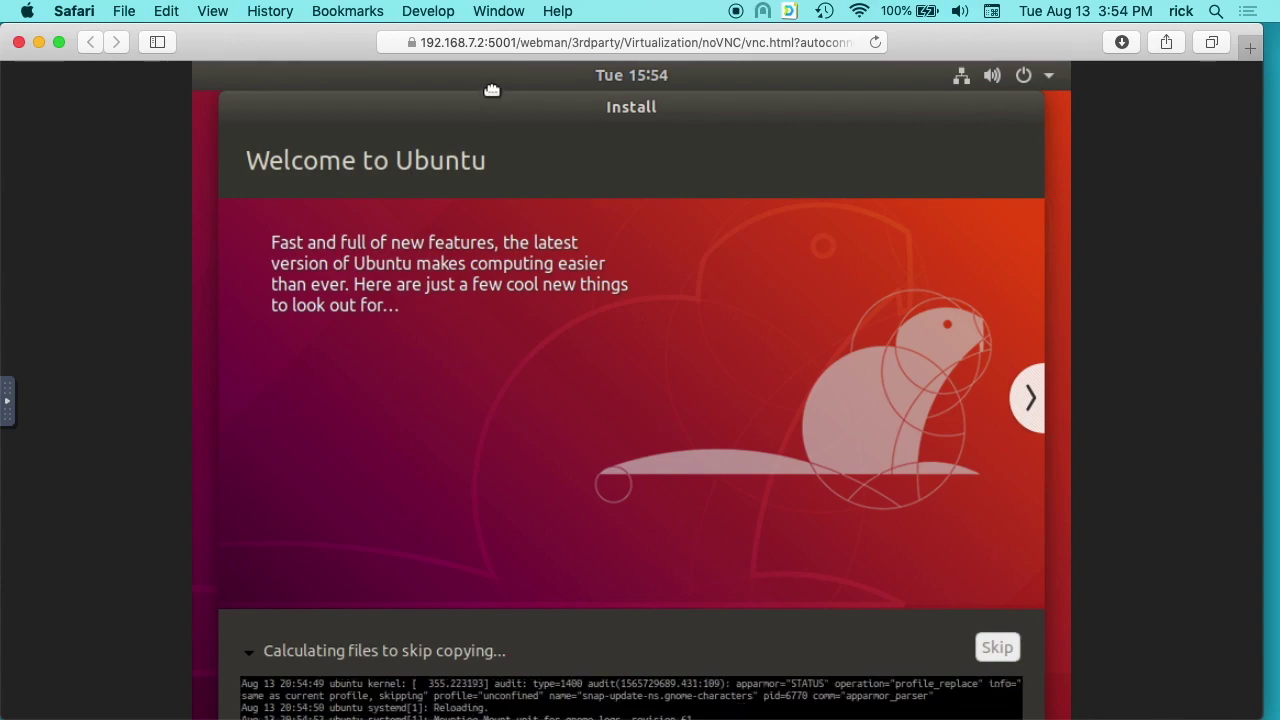
pyautogui.moveTo(493, 85)
pyautogui.mouseDown()
pyautogui.moveTo(459, 156)
pyautogui.moveTo(437, 149)
pyautogui.moveTo(471, 57)
pyautogui.moveTo(477, 66)
pyautogui.mouseUp()
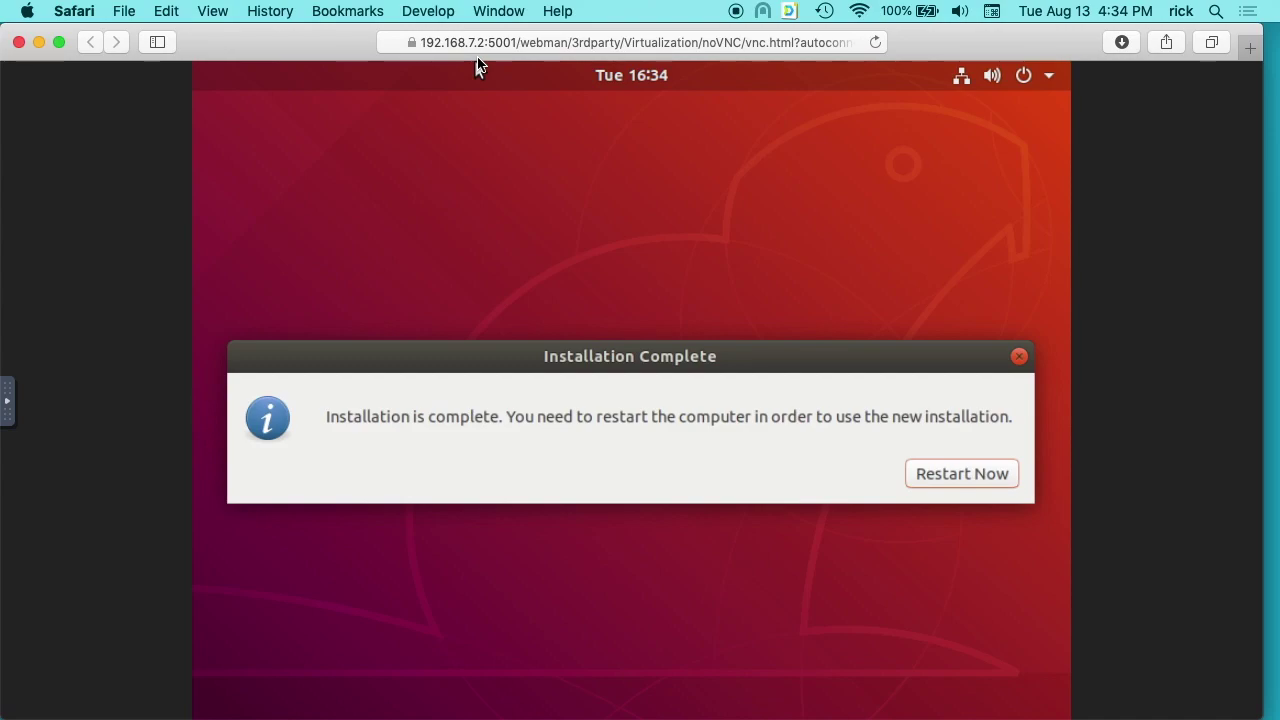
# Restart the VM into the new Ubuntu system, confirming the installation-medium prompt.
pyautogui.click(986, 474)
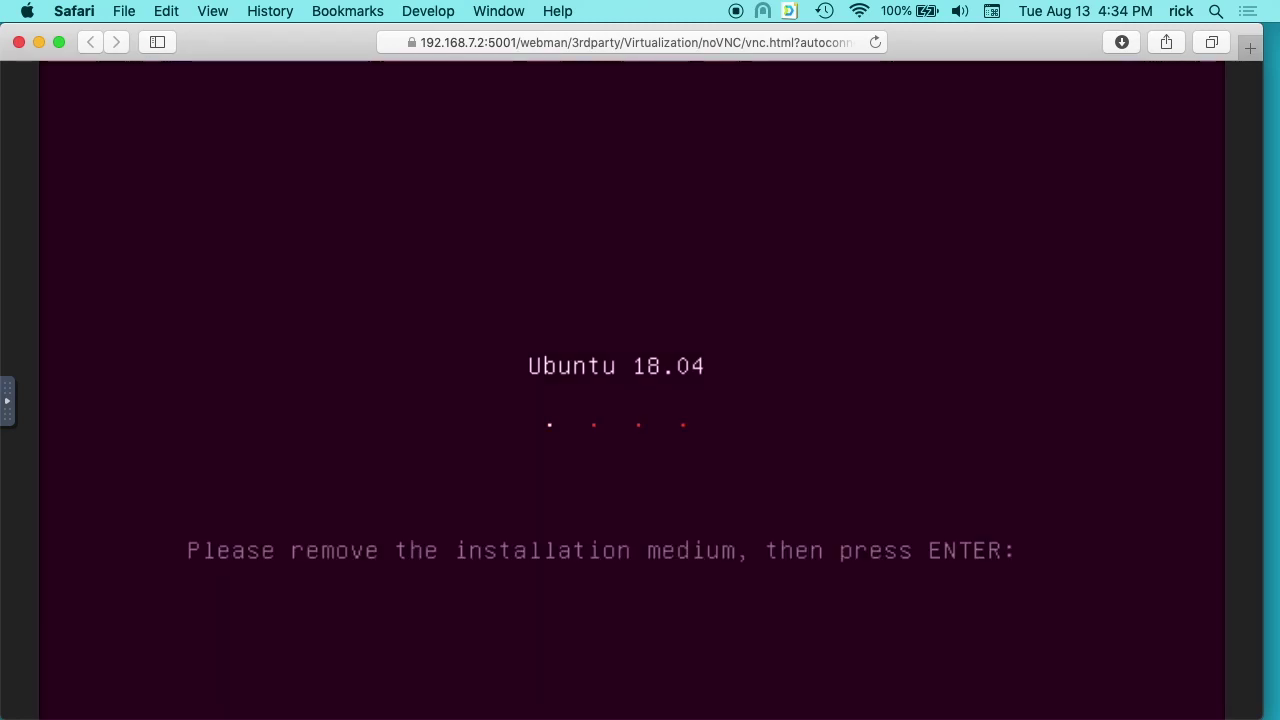
pyautogui.press('Return')
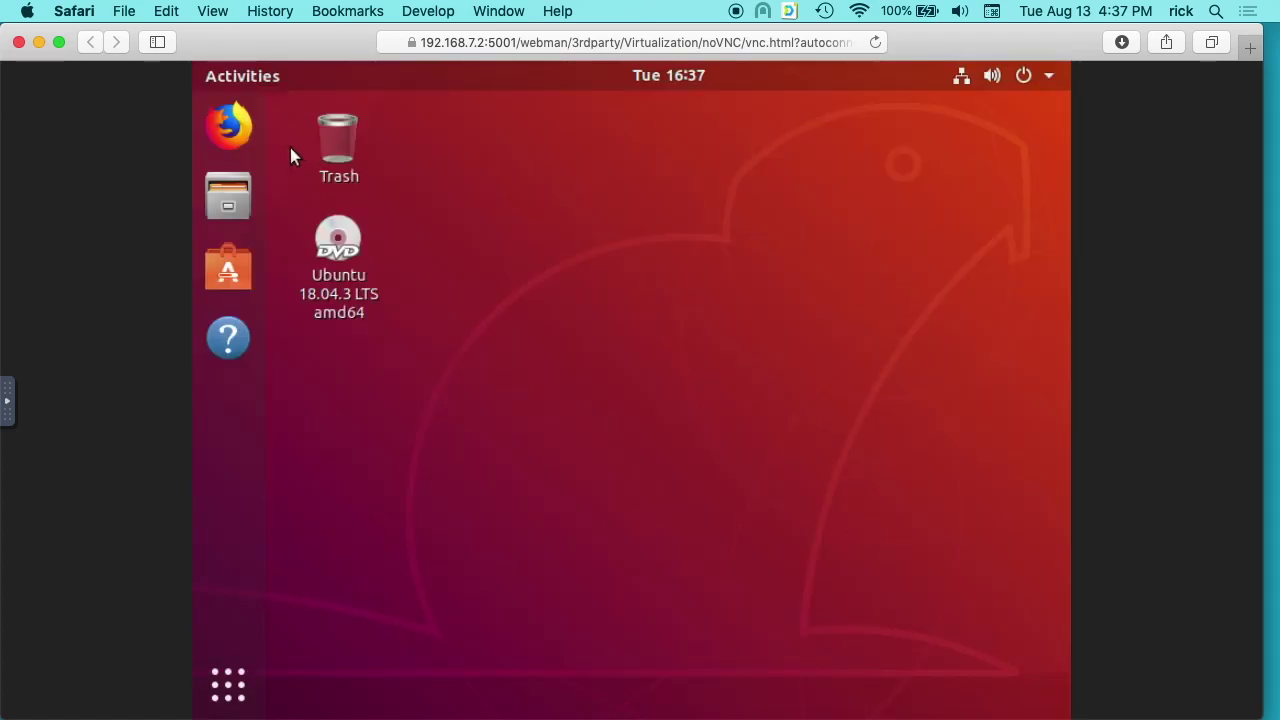
# Step through the What's new, Livepatch and Help improve Ubuntu pages of the welcome tour.
pyautogui.click(229, 128)
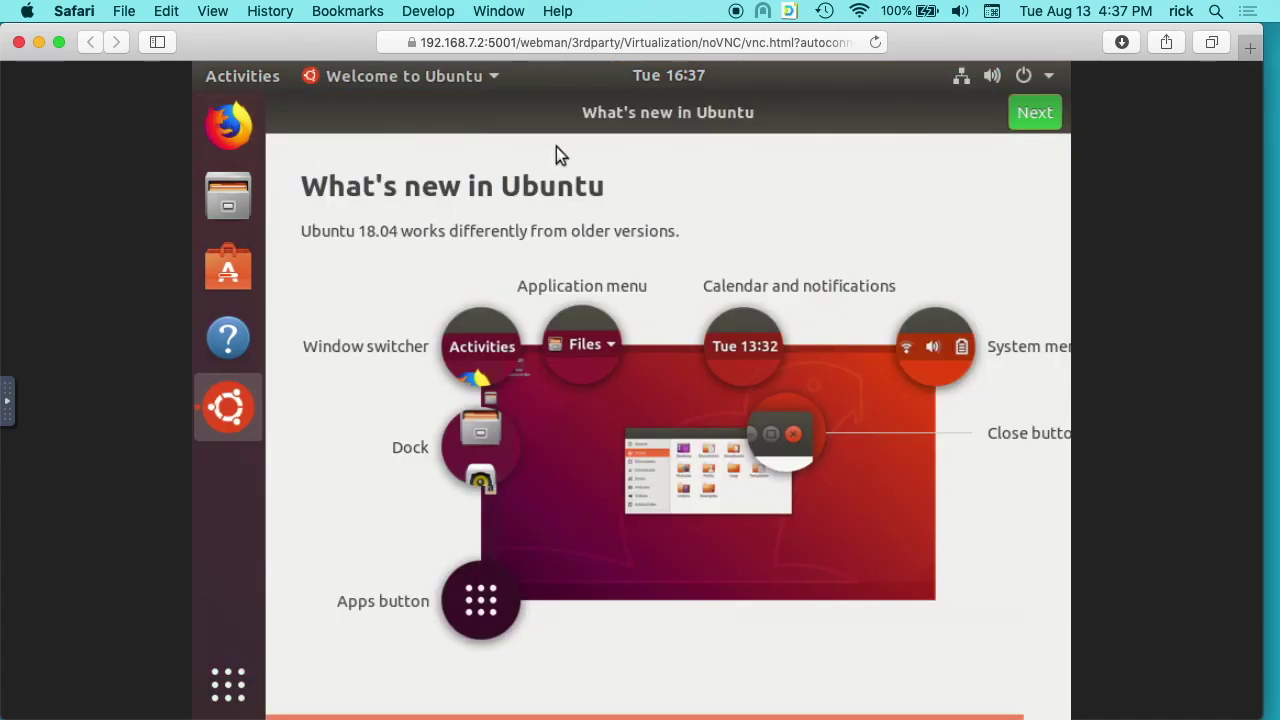
pyautogui.click(1026, 117)
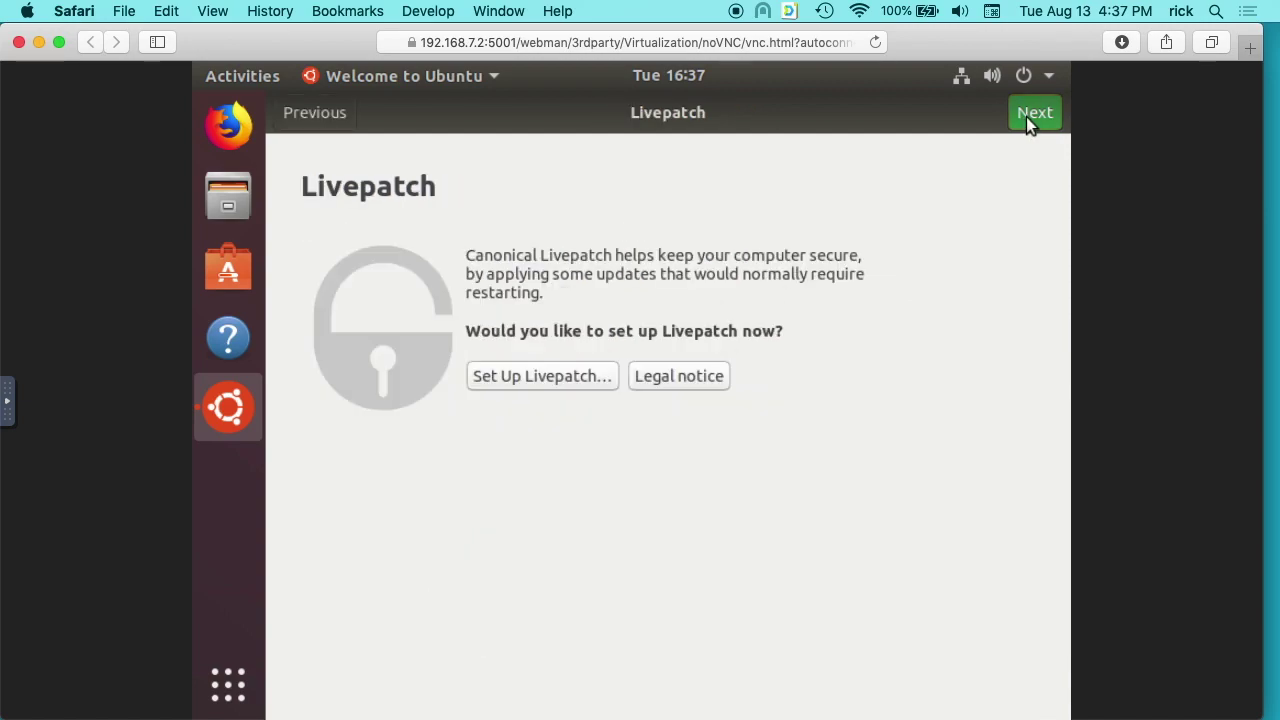
pyautogui.click(1026, 117)
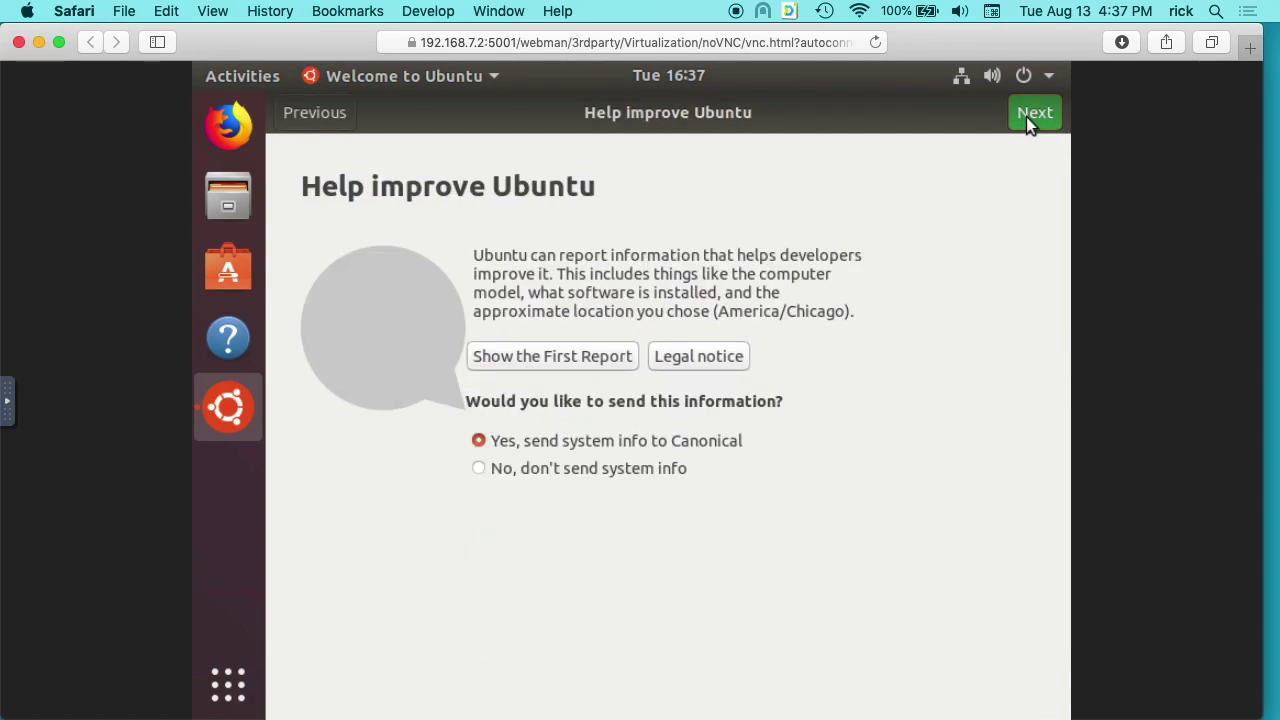
pyautogui.click(1026, 117)
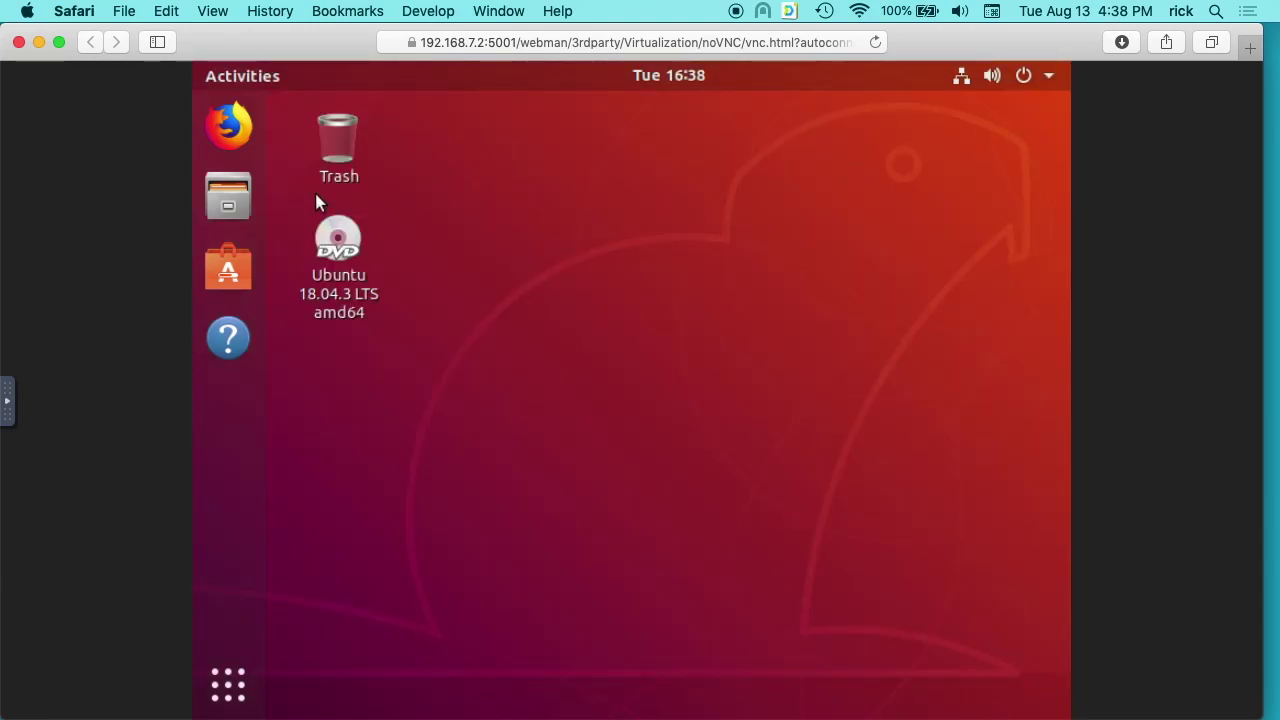
# Open a new Firefox window from the dock and start typing a web address.
pyautogui.click(230, 128)
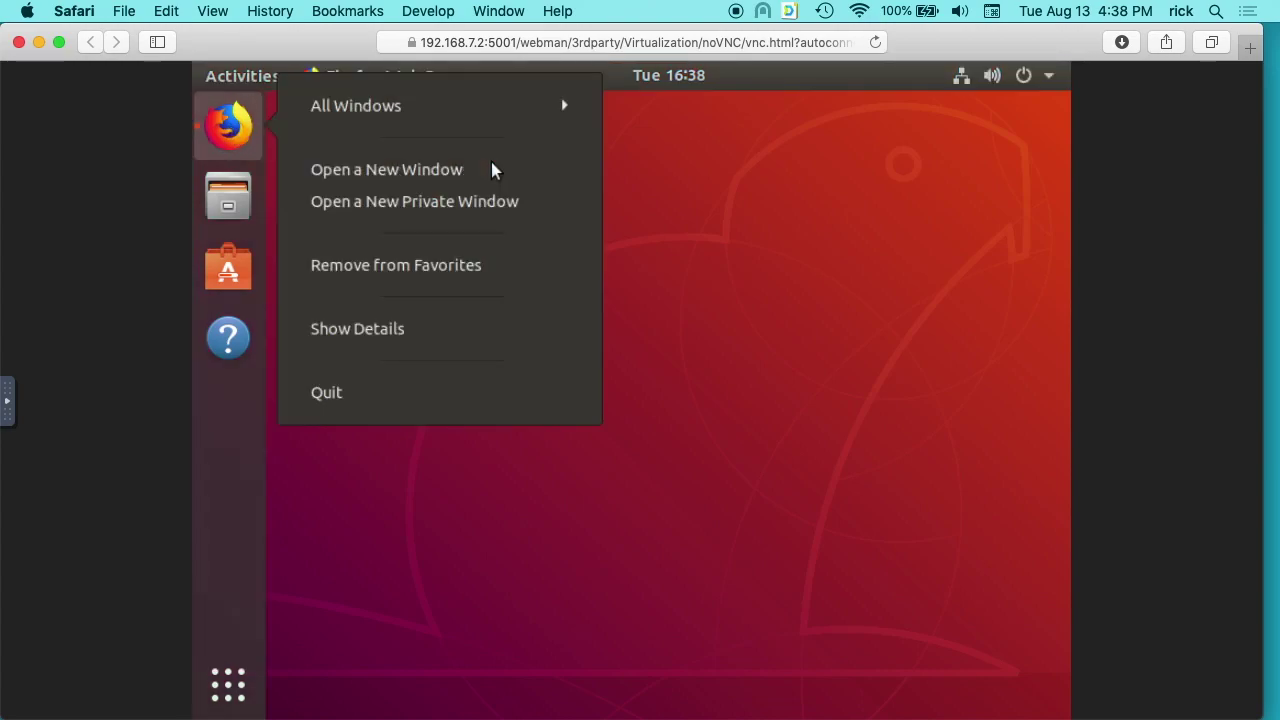
pyautogui.click(426, 176)
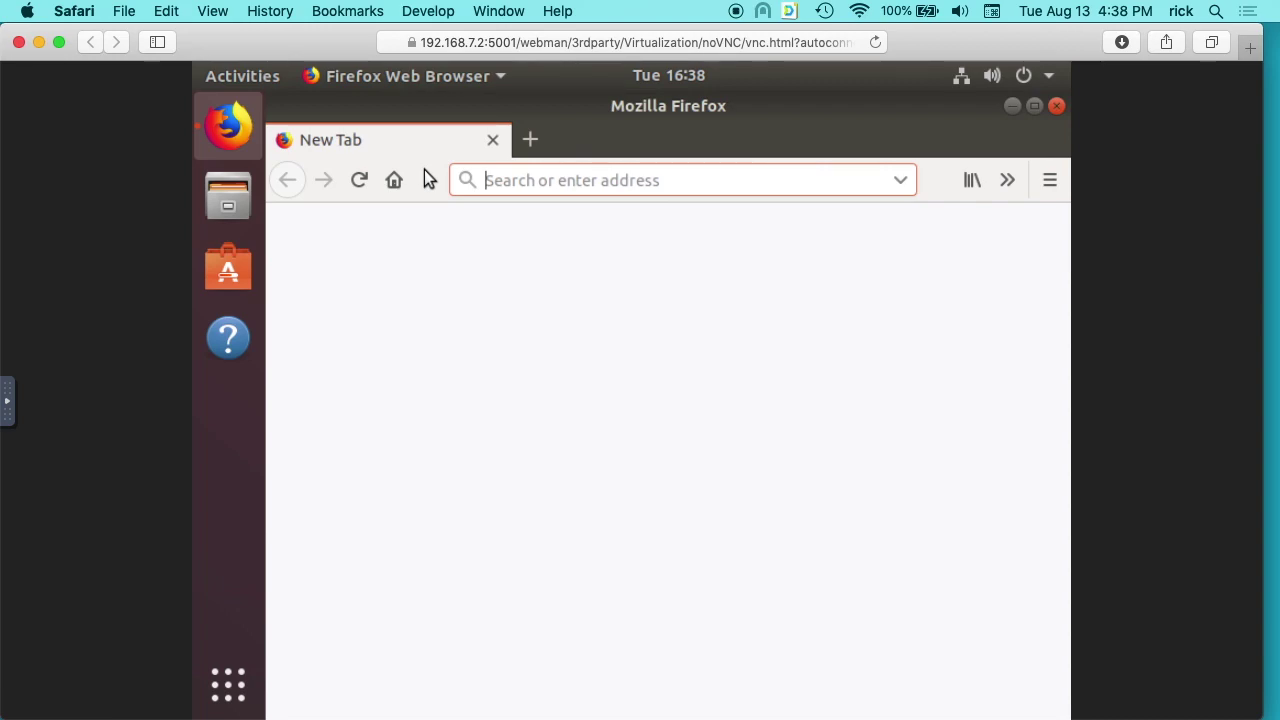
pyautogui.write('ww.r')
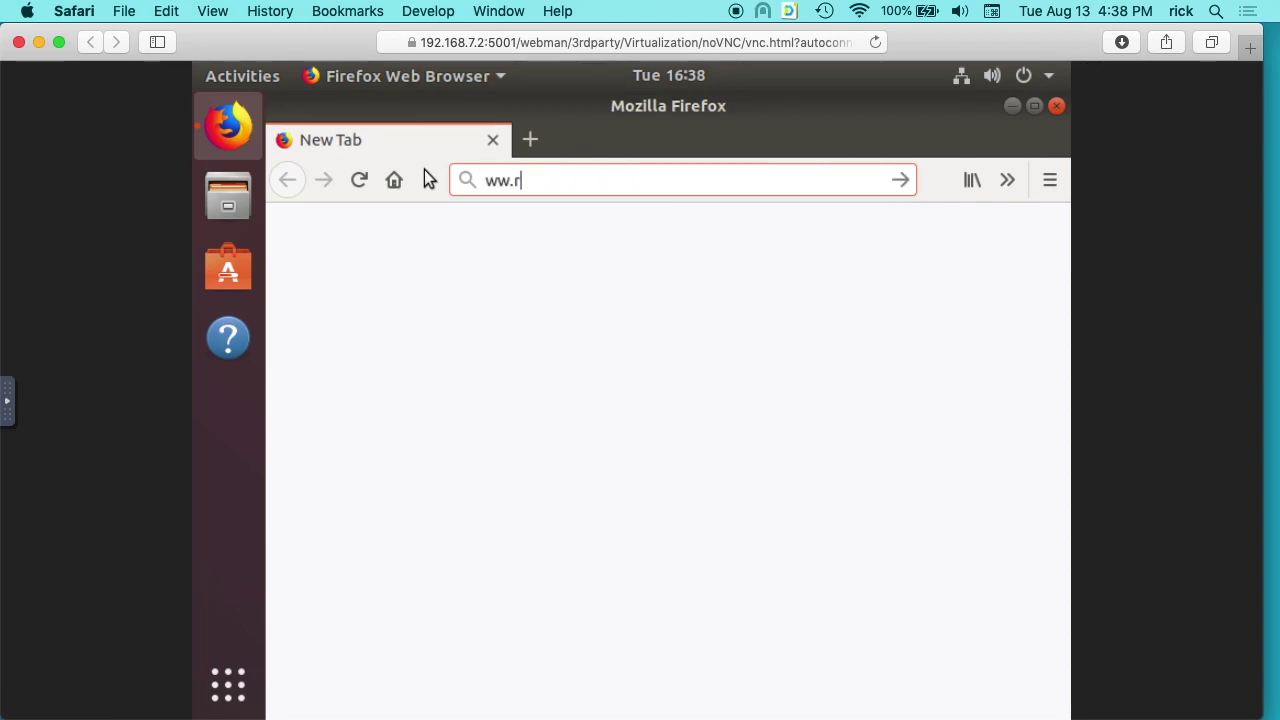
pyautogui.write('ick')
# Dismiss the Activities overview and type 'ww.rickmakesww.' into the Firefox address bar.
pyautogui.press('super+a')
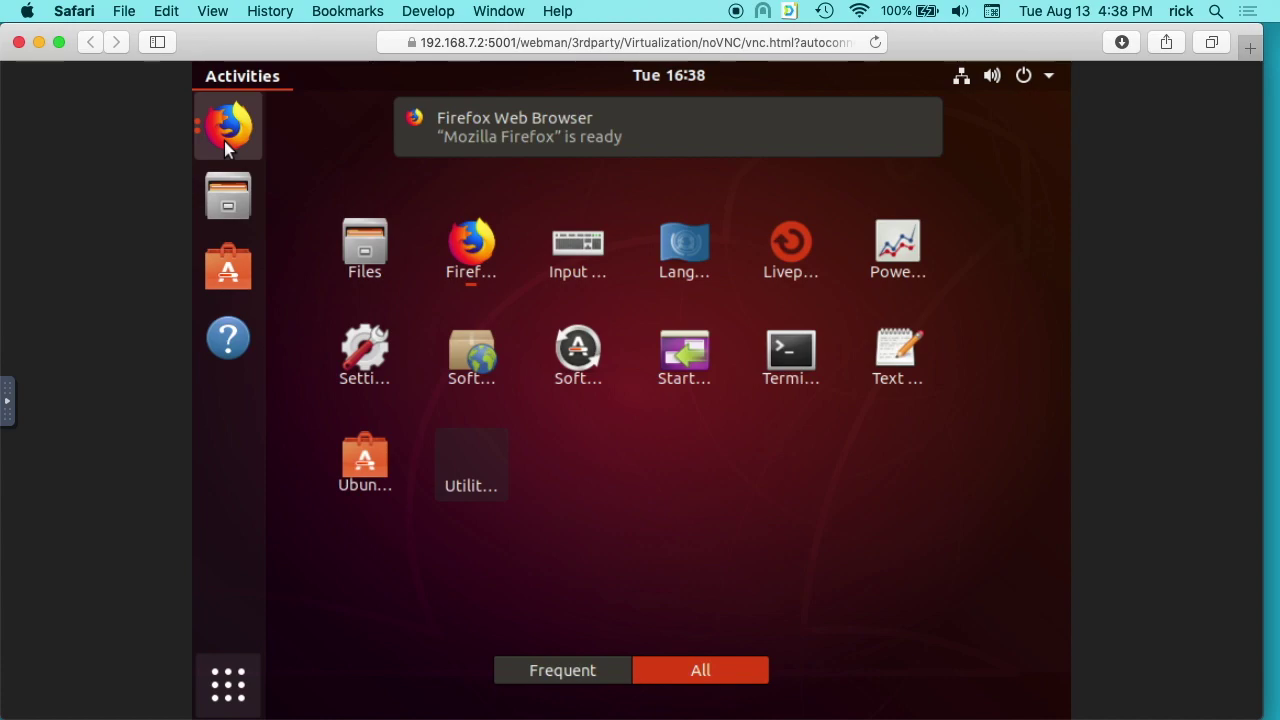
pyautogui.write('ww.rickmakesww.')
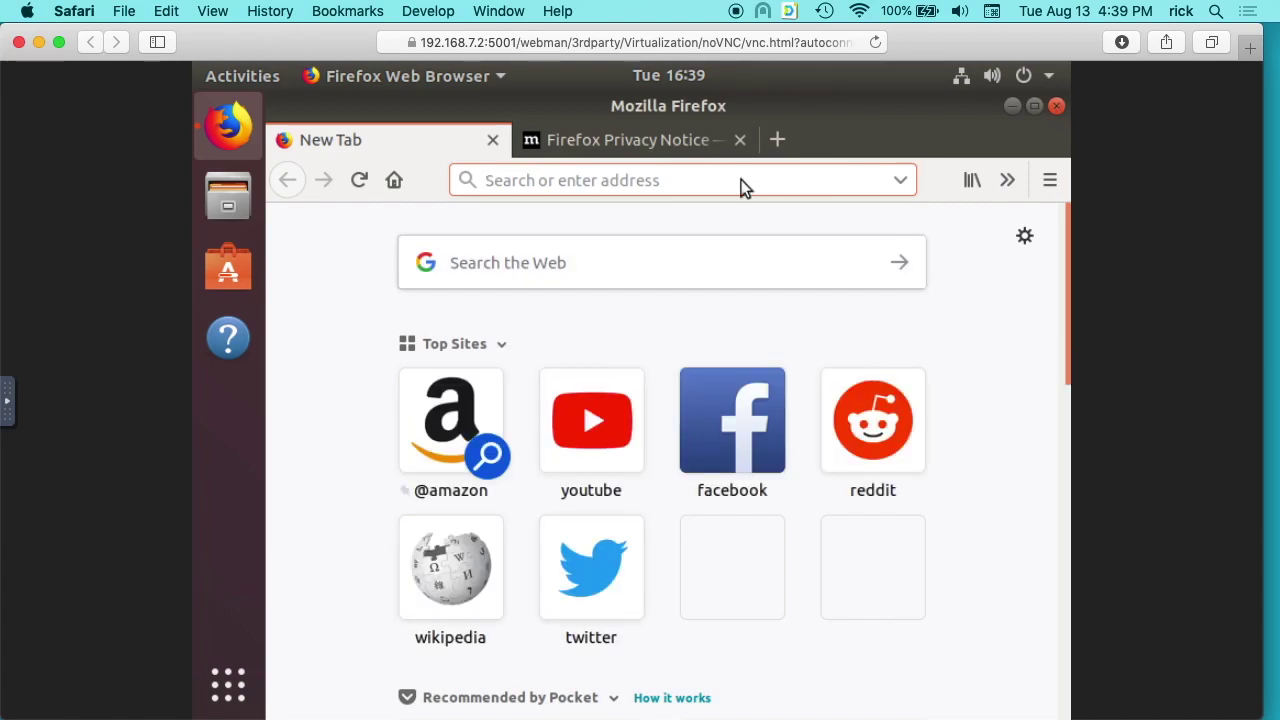
pyautogui.write('ww.')
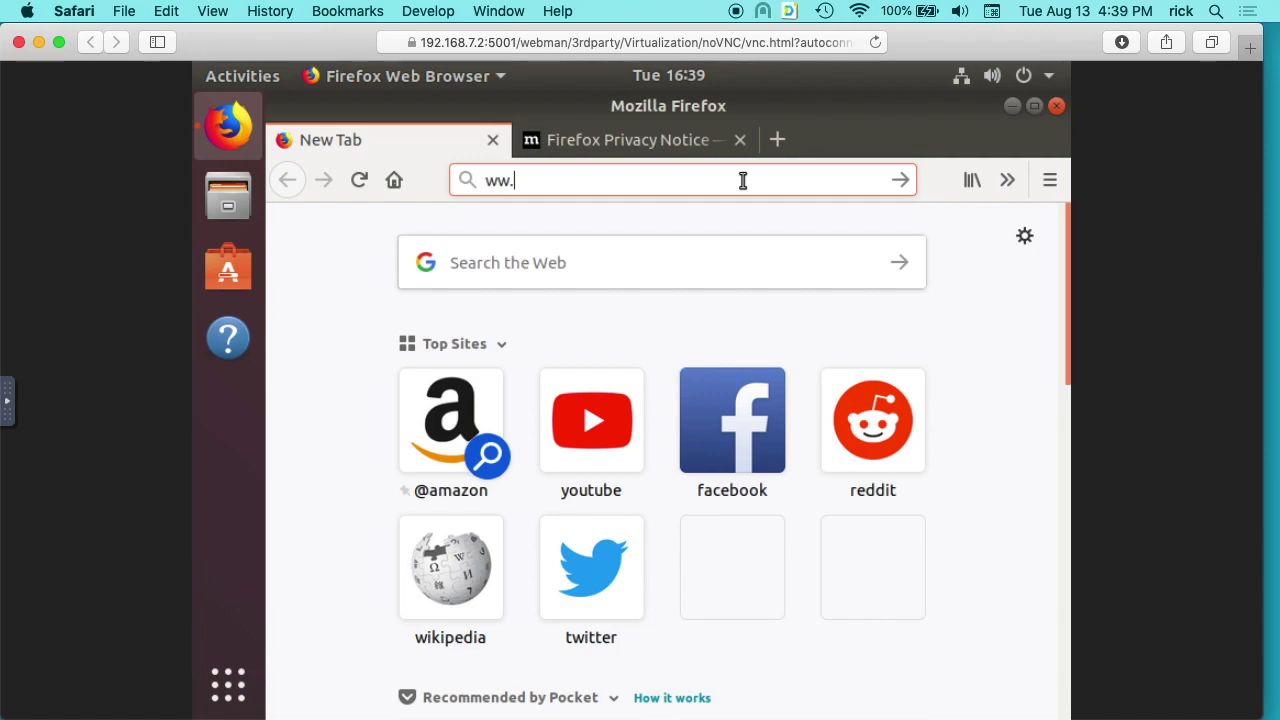
pyautogui.write('rickmakes.com')
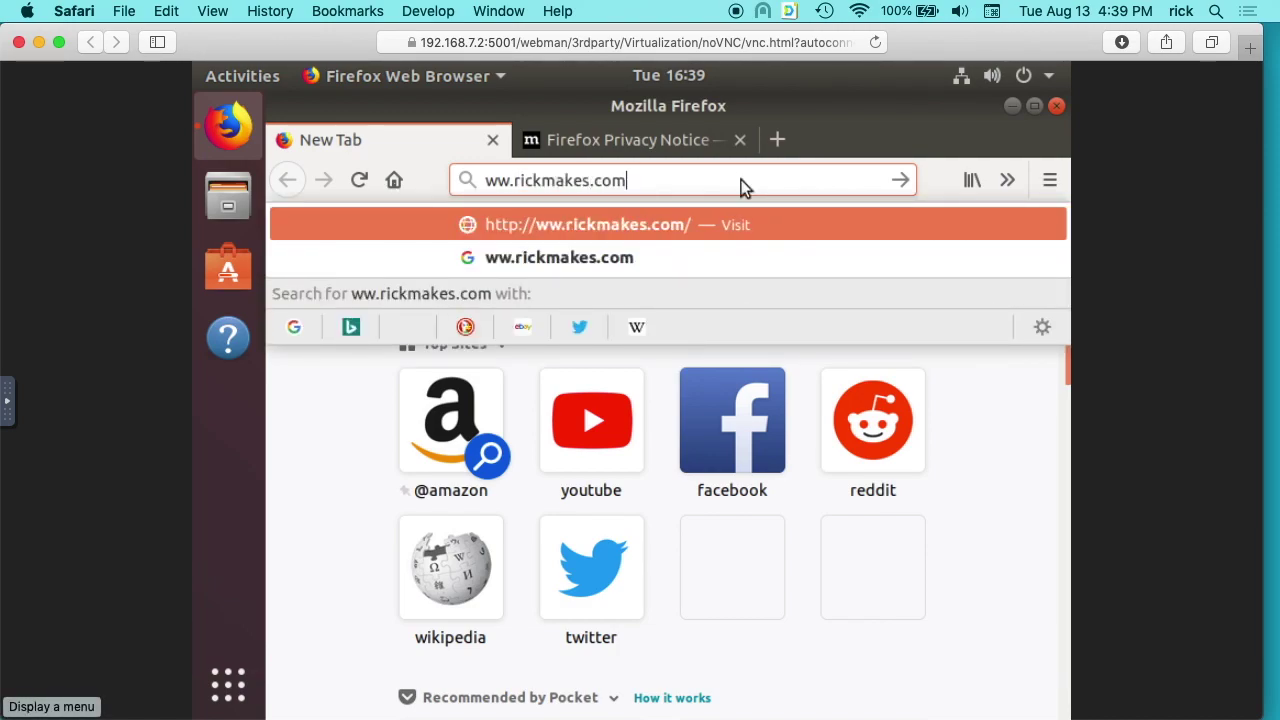
pyautogui.hotkey('ctrl', 'a')
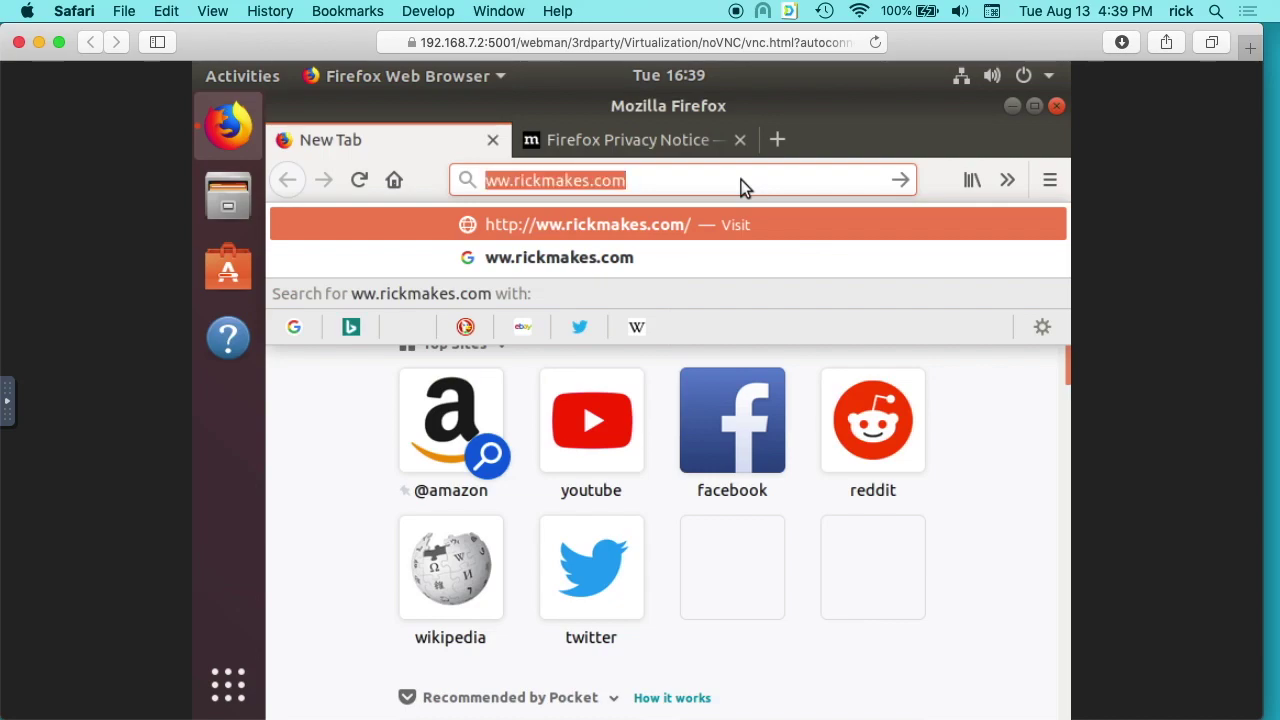
pyautogui.press('Home')
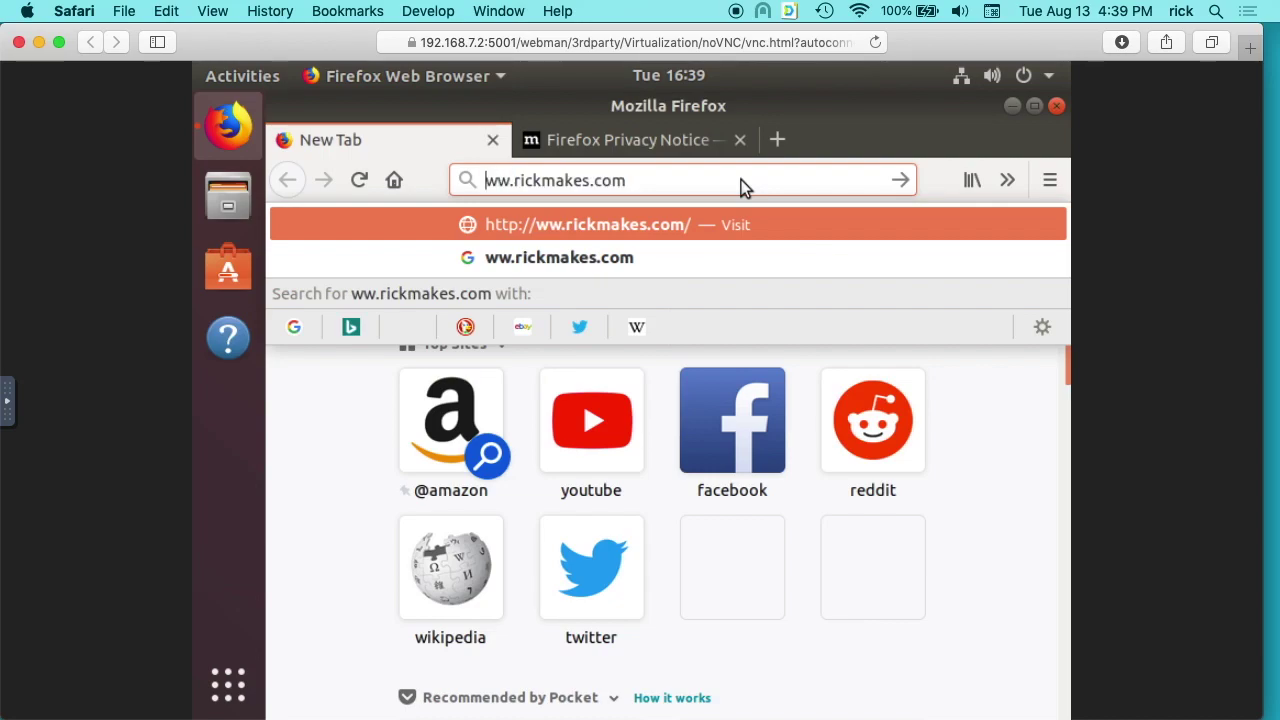
pyautogui.write('w')
pyautogui.press('Return')
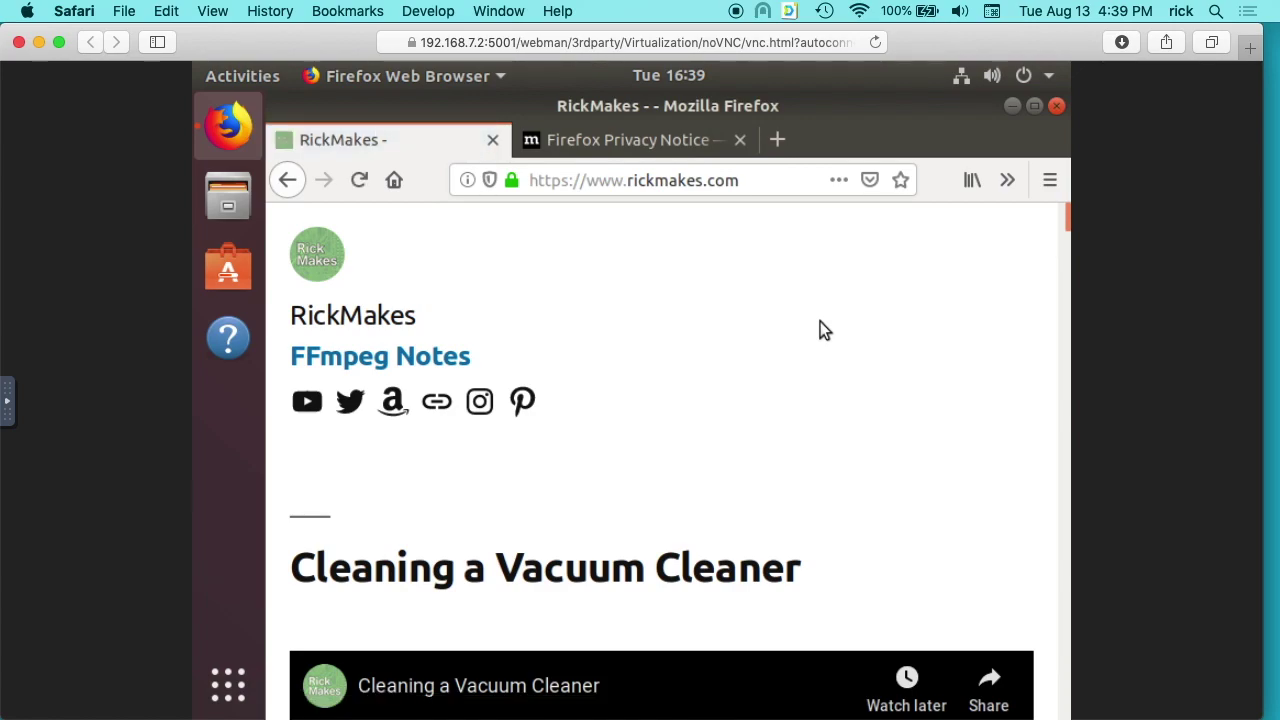
# Reload the RickMakes page, close the Privacy Notice tab, scroll down, then close Firefox.
pyautogui.hotkey('ctrl', 'r')
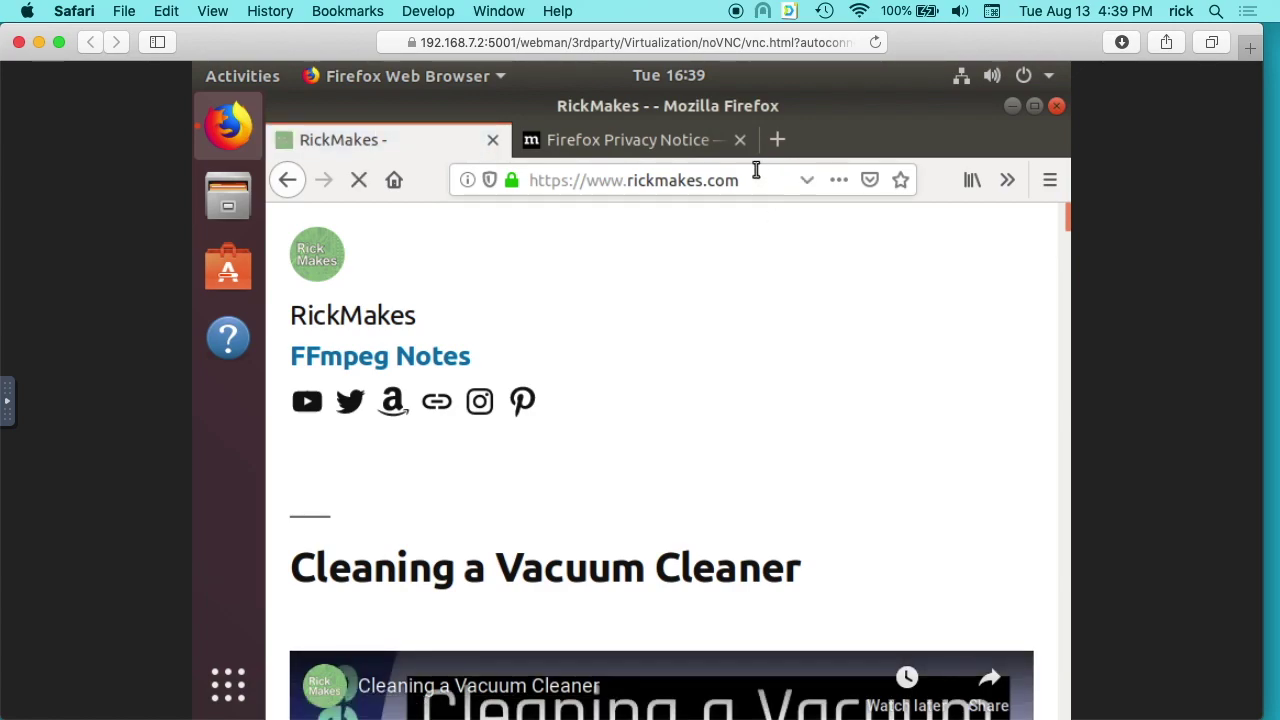
pyautogui.click(740, 140)
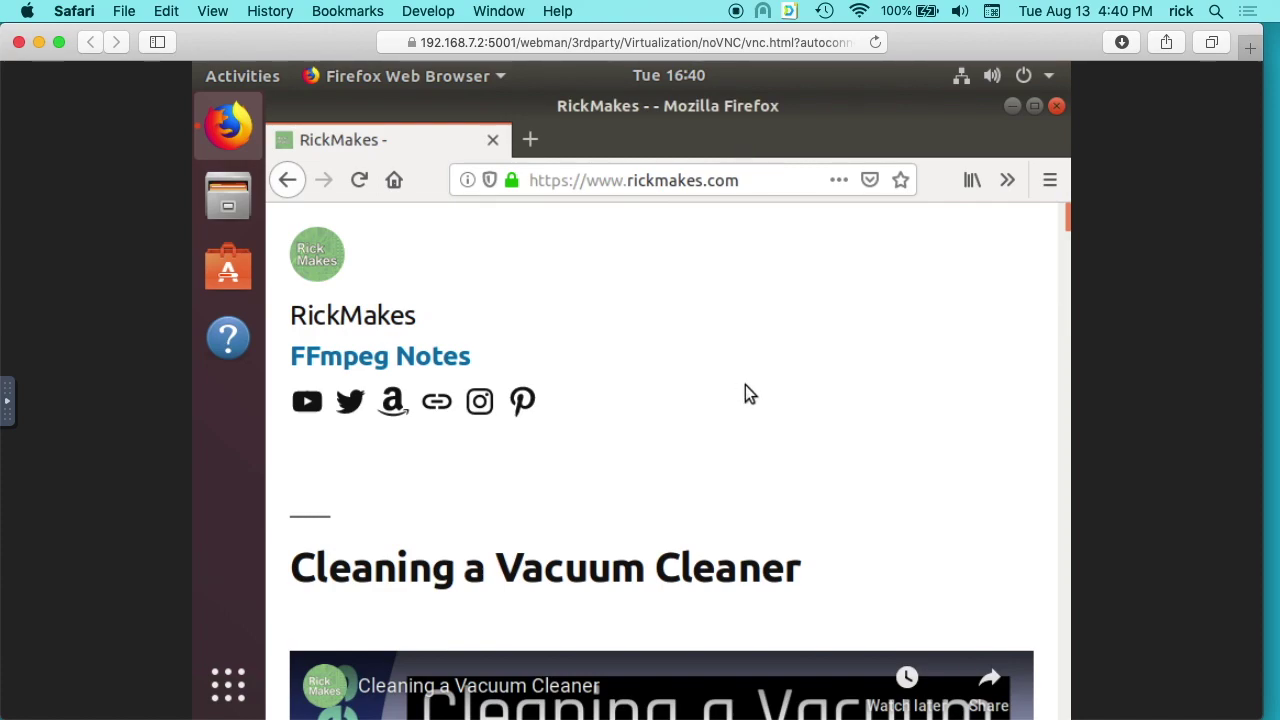
pyautogui.scroll(-5, 1000, 265)
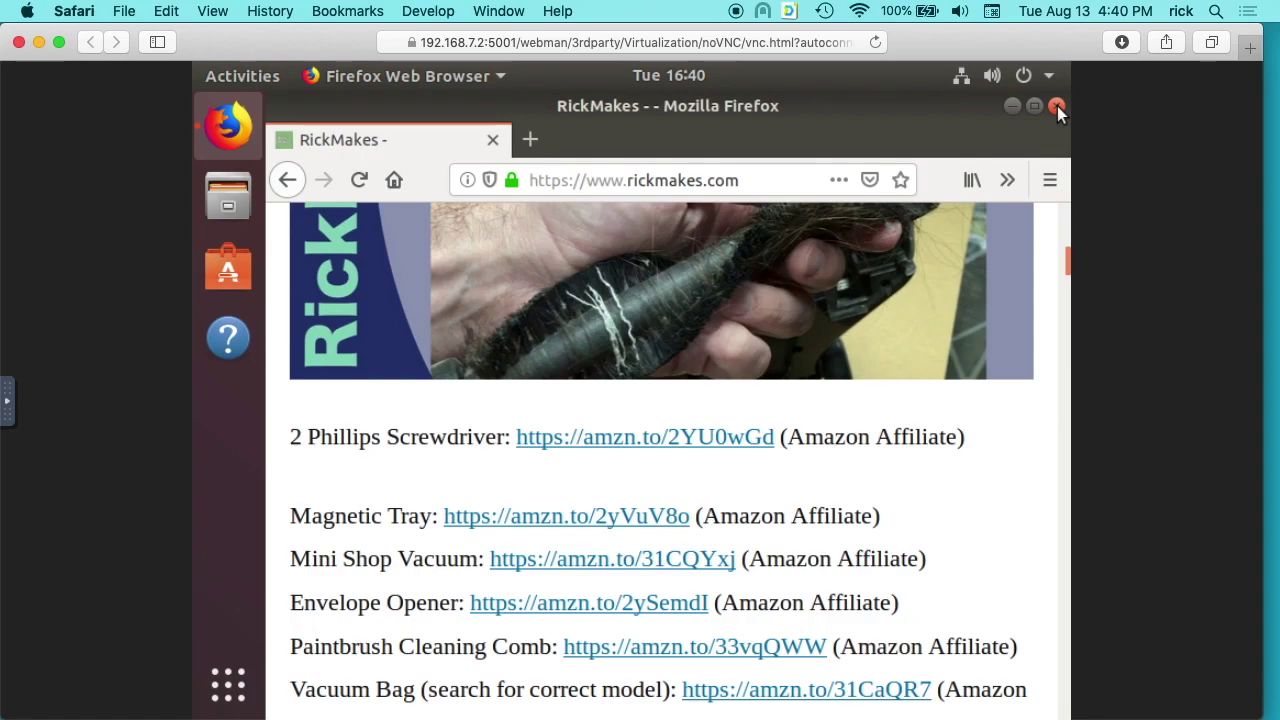
pyautogui.click(1057, 106)
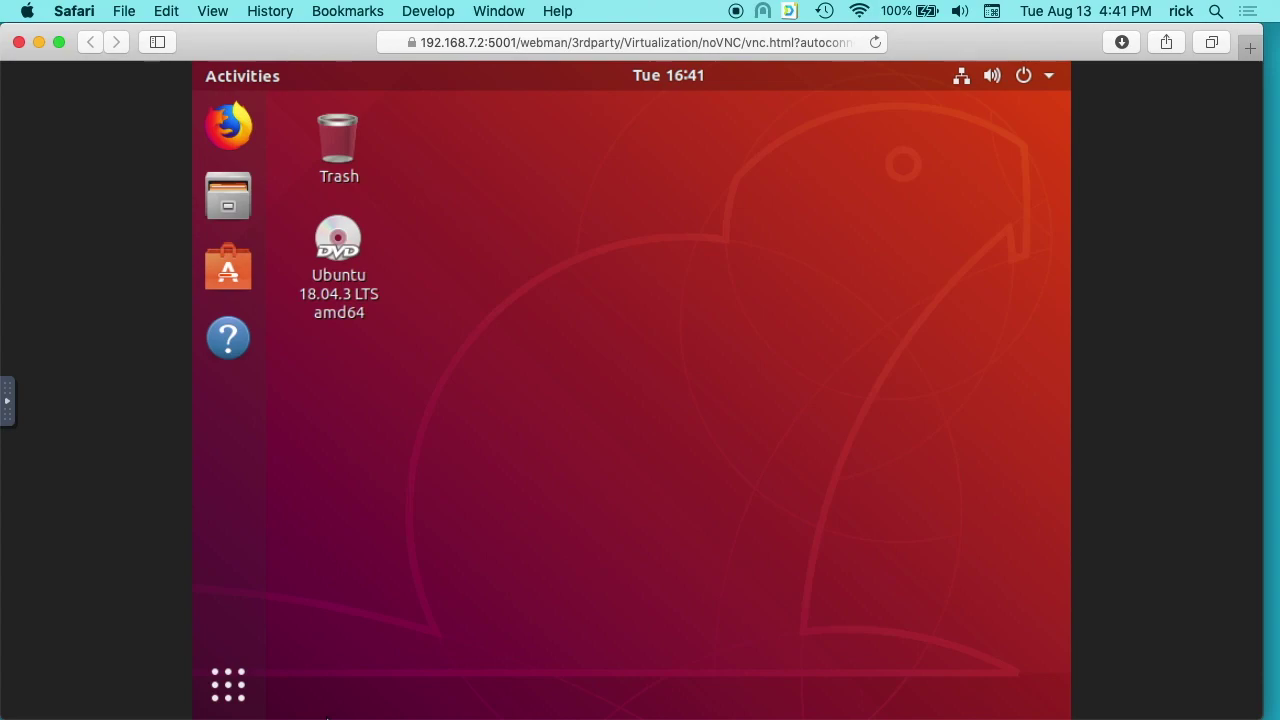
# Run 'sudo apt update' in a new Terminal, then postpone the Software Updater offer with Remind Me Later.
pyautogui.click(227, 688)
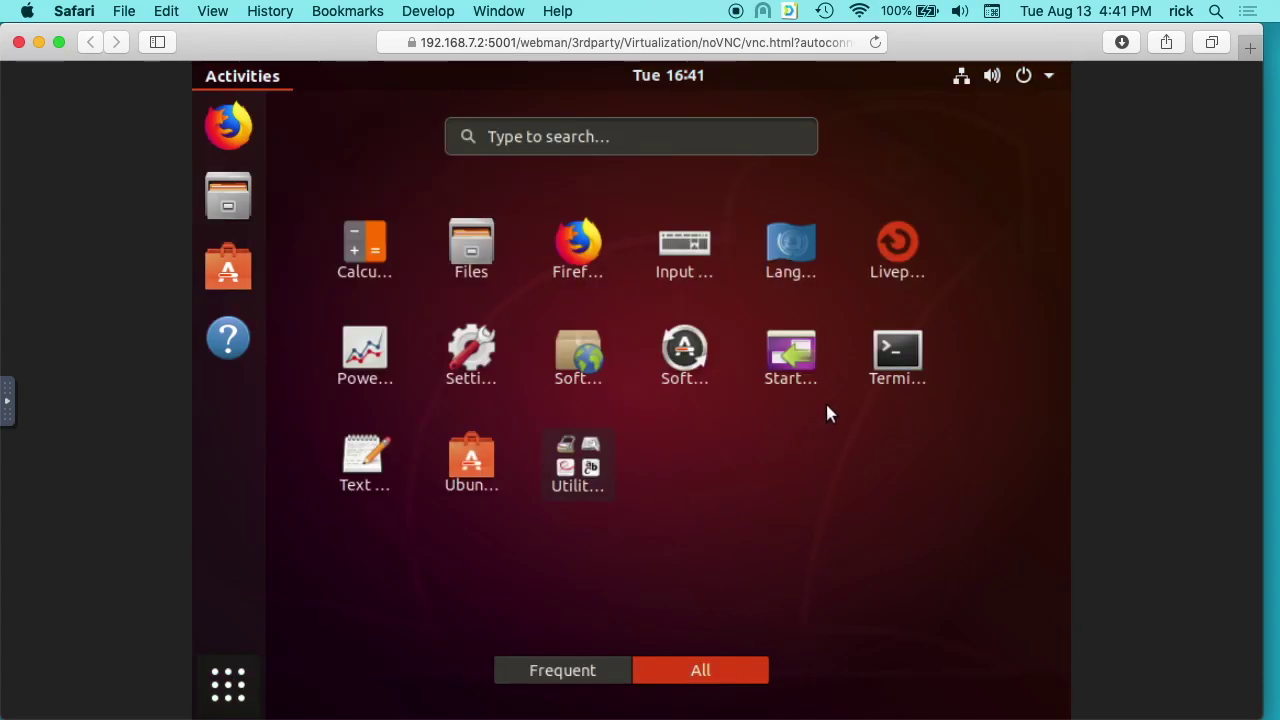
pyautogui.click(889, 358)
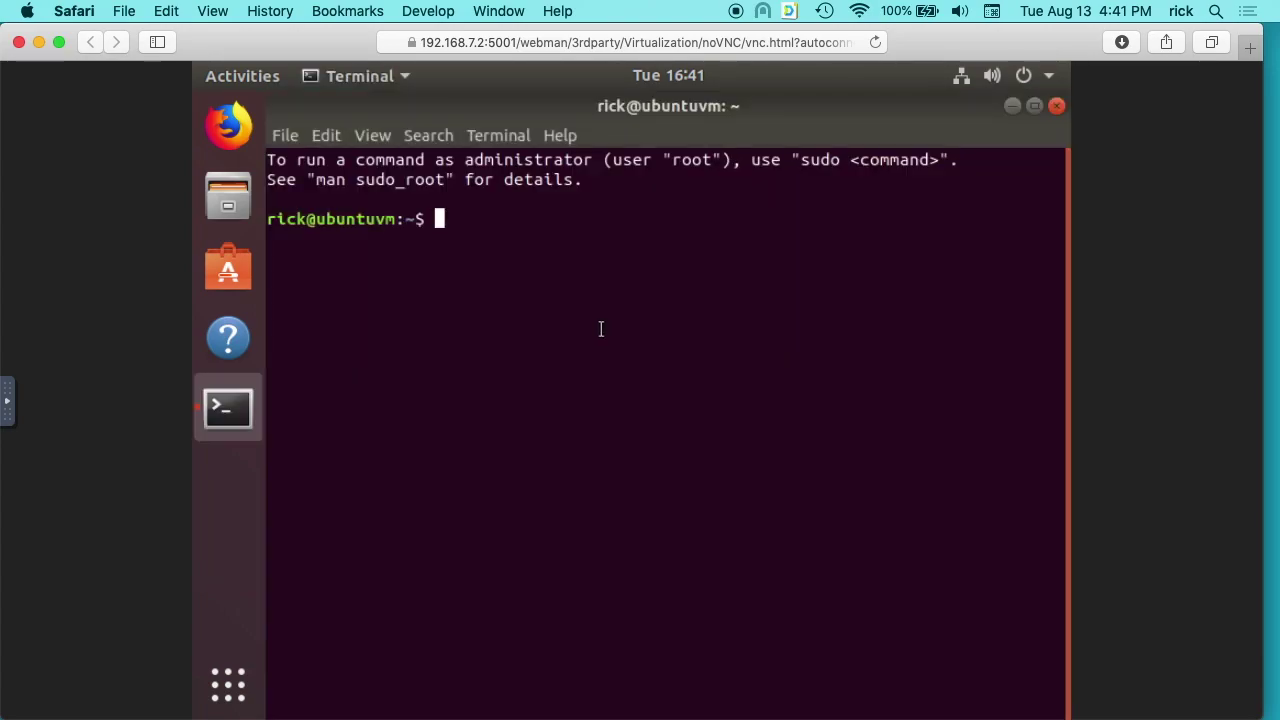
pyautogui.write('sudo ')
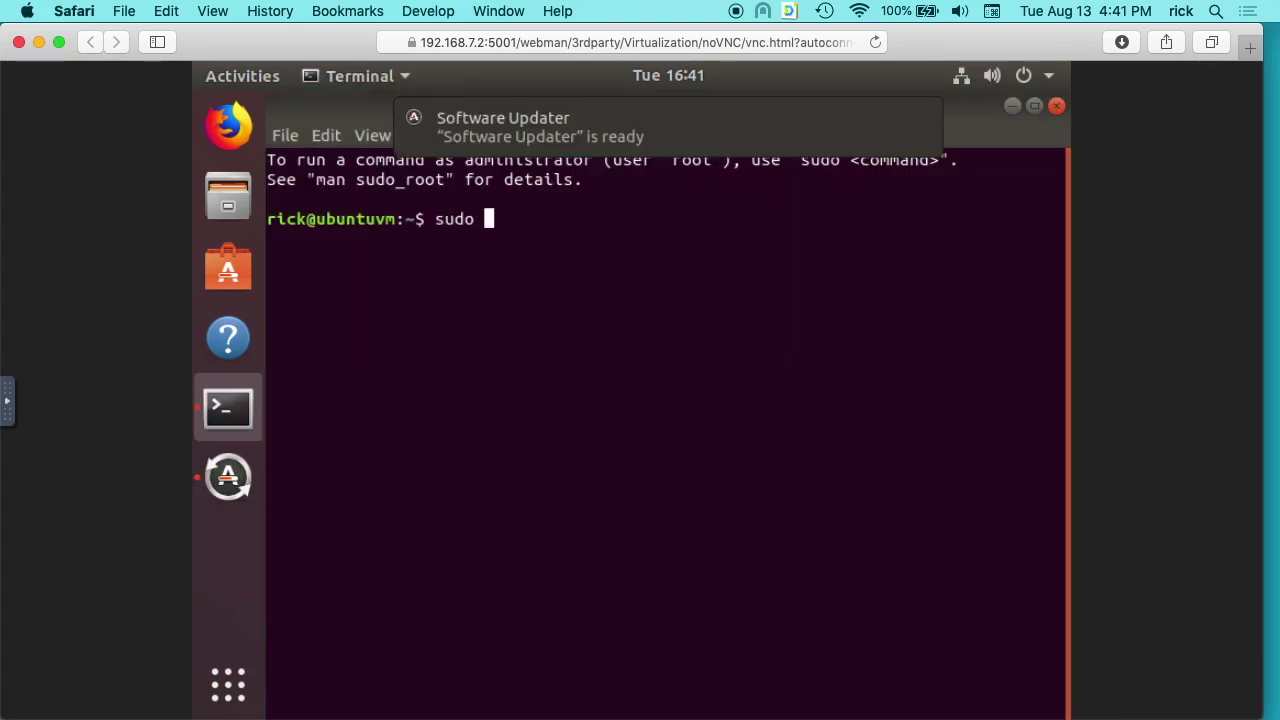
pyautogui.write('apt update')
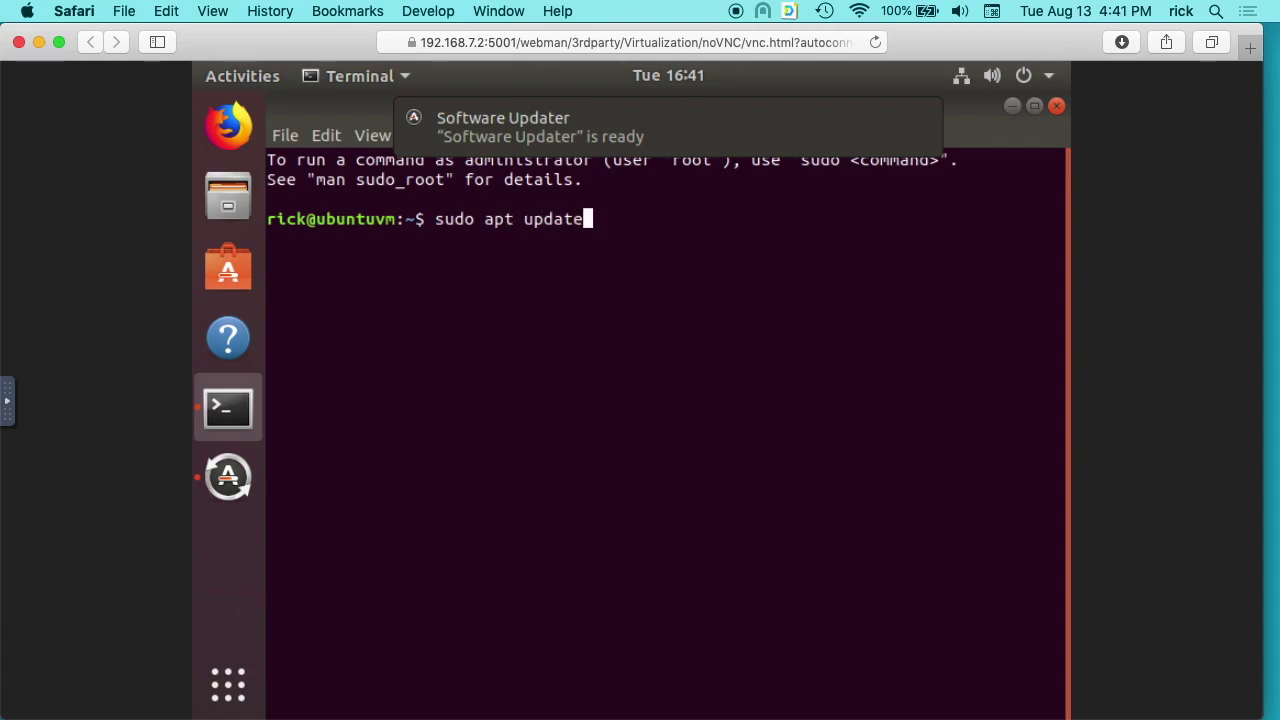
pyautogui.press('Return')
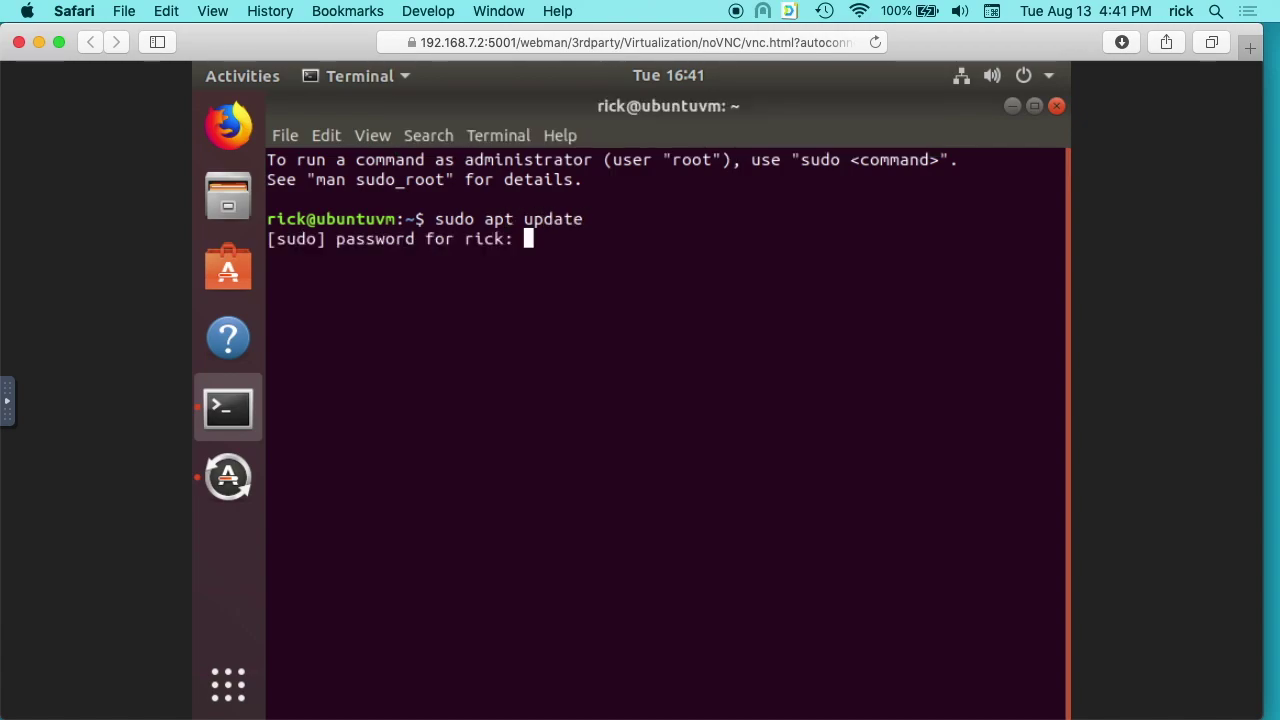
pyautogui.press('Return')
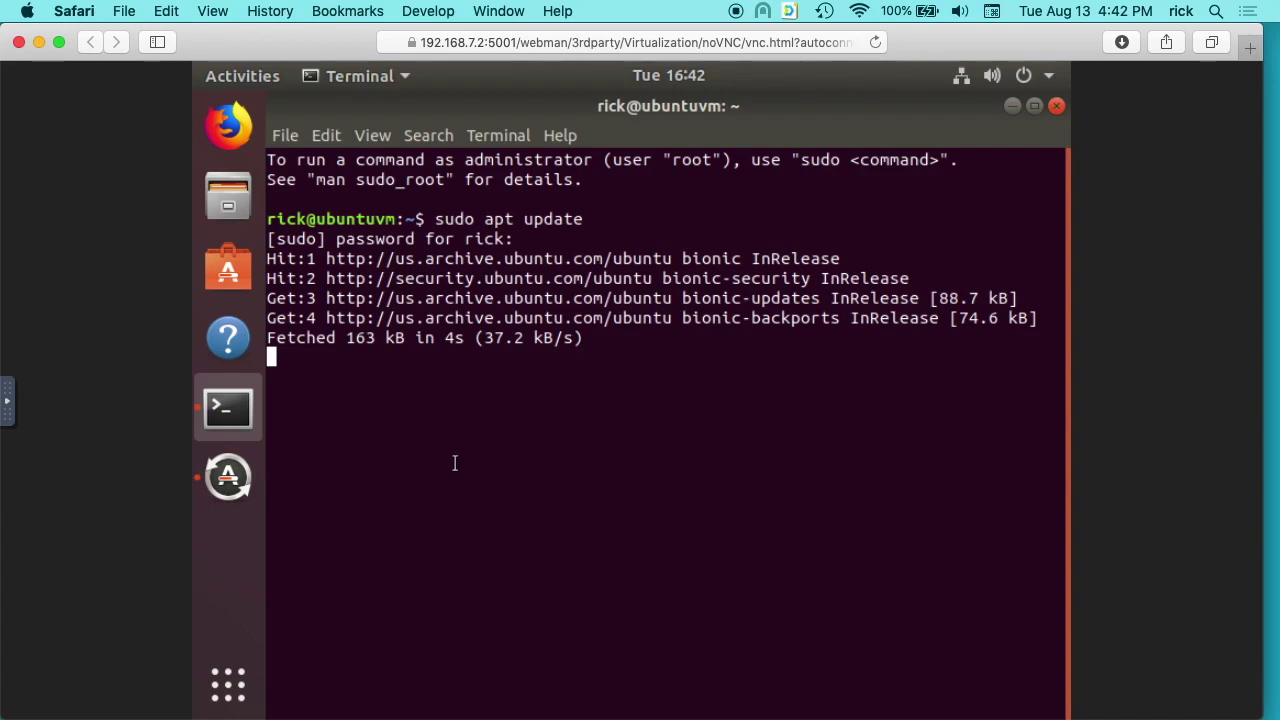
pyautogui.click(228, 480)
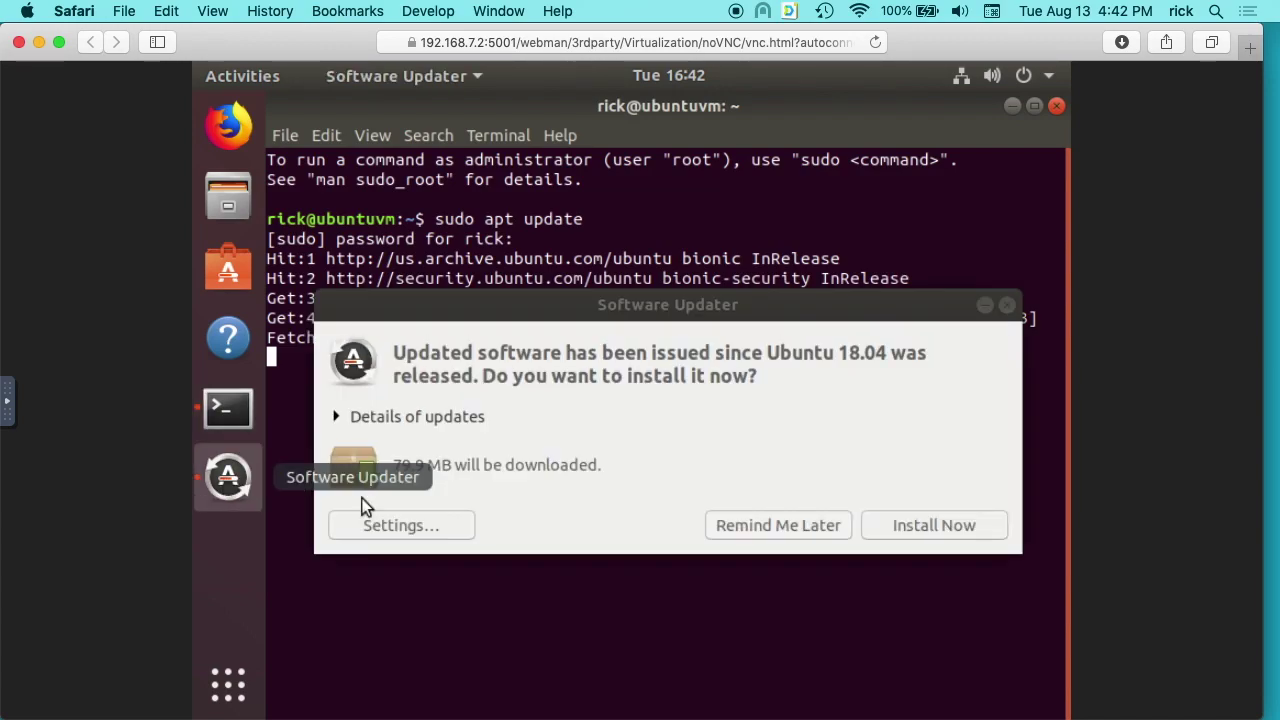
pyautogui.click(834, 529)
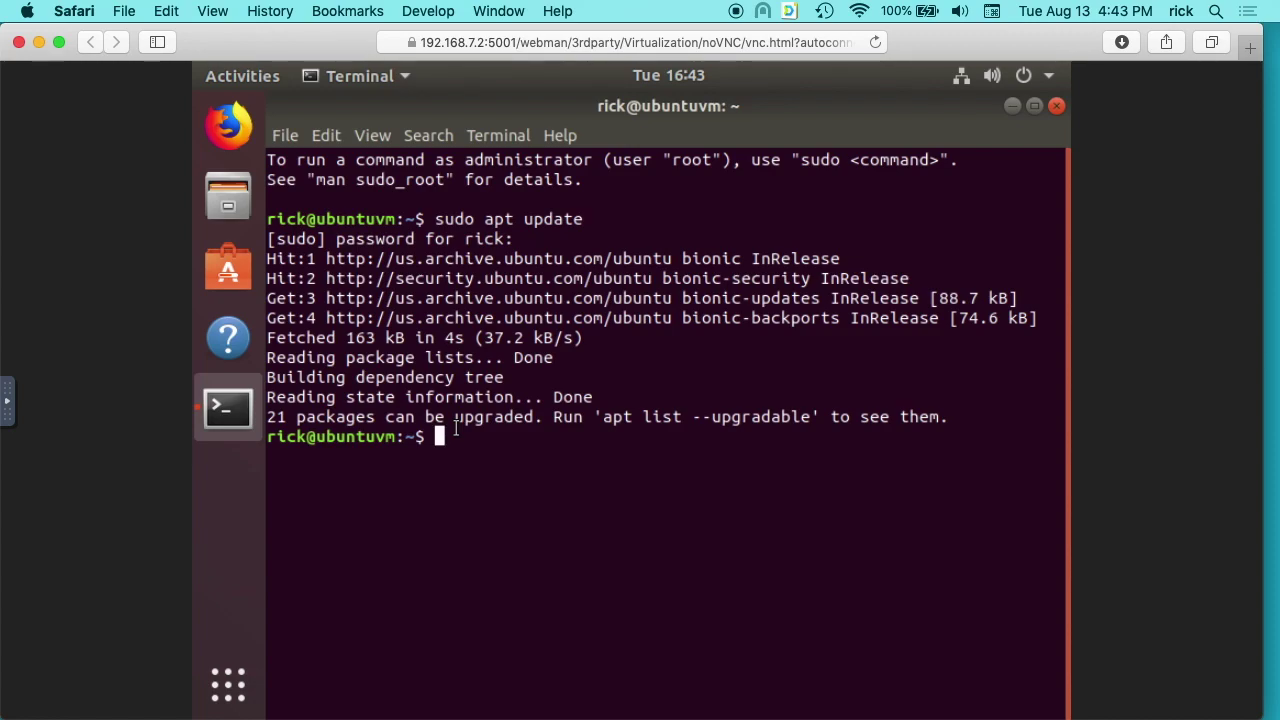
# Search with 'sudo apt-cache search qemu|grep guest', then run 'sudo apt install qemu-guest-agent'.
pyautogui.write('sudo apt-cache search qe')
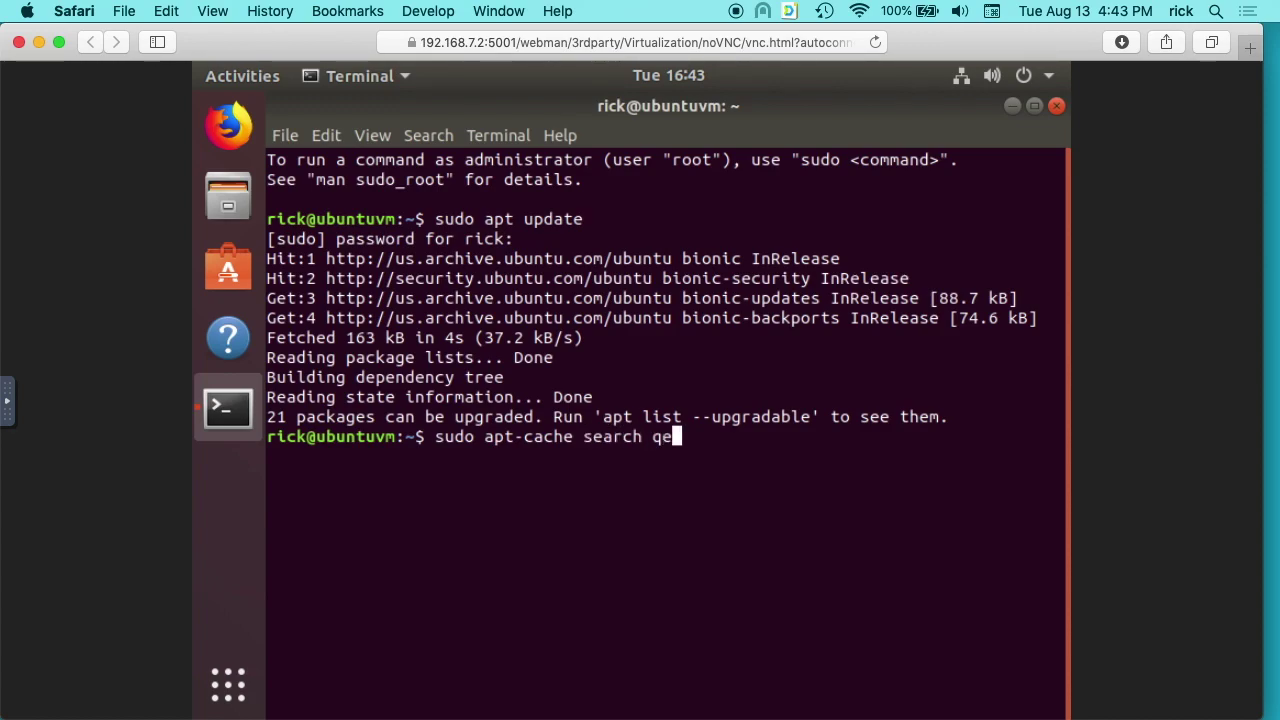
pyautogui.write('mu|grep ')
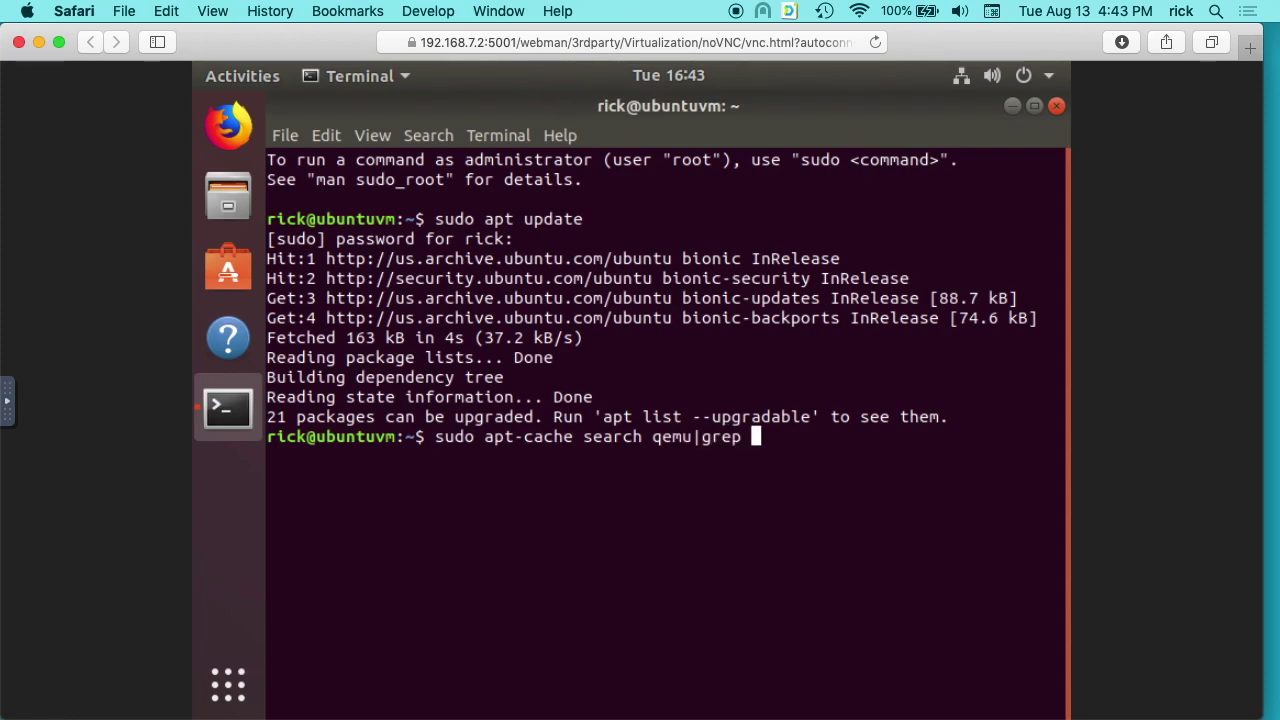
pyautogui.write('guest')
pyautogui.press('Return')
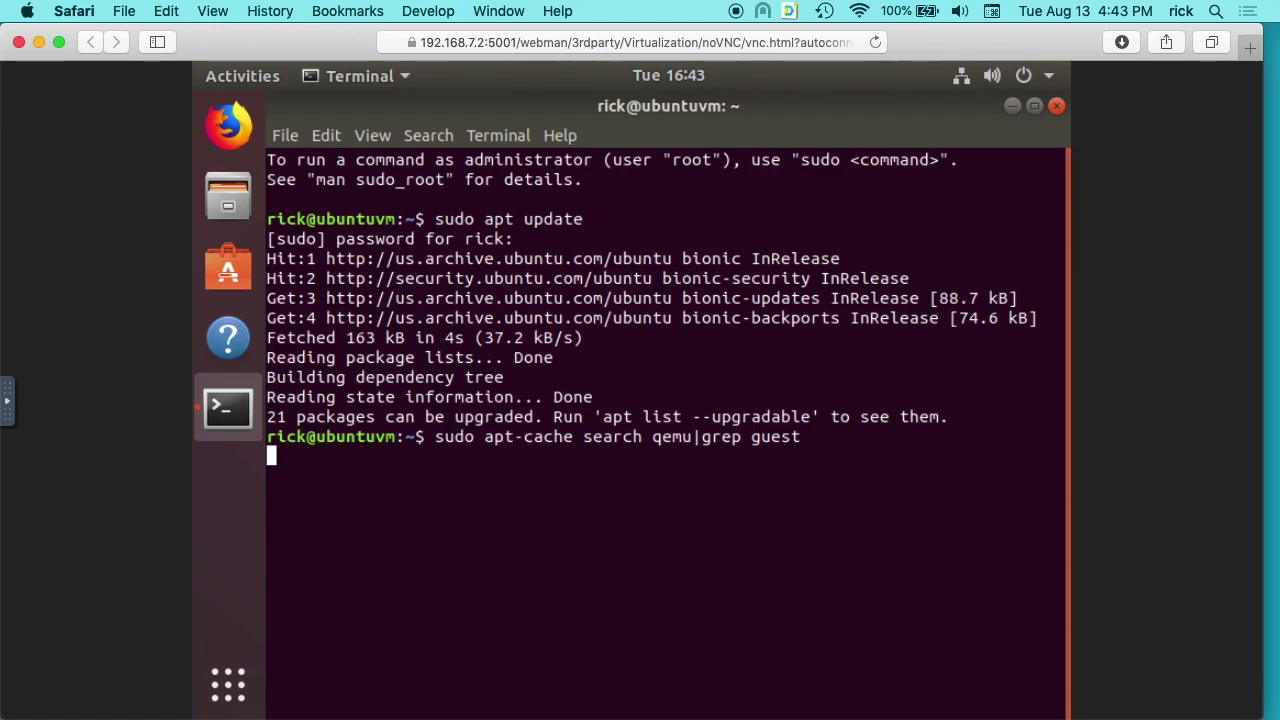
pyautogui.press('Return')
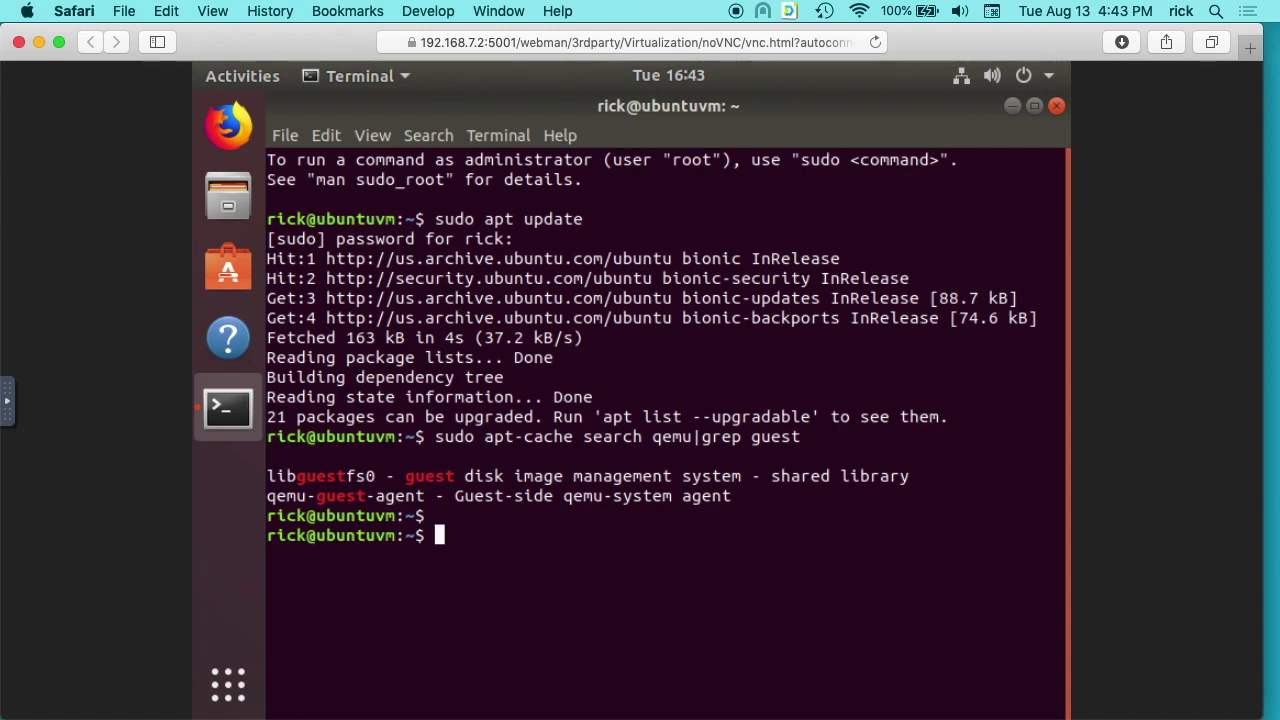
pyautogui.write('sudo apt ')
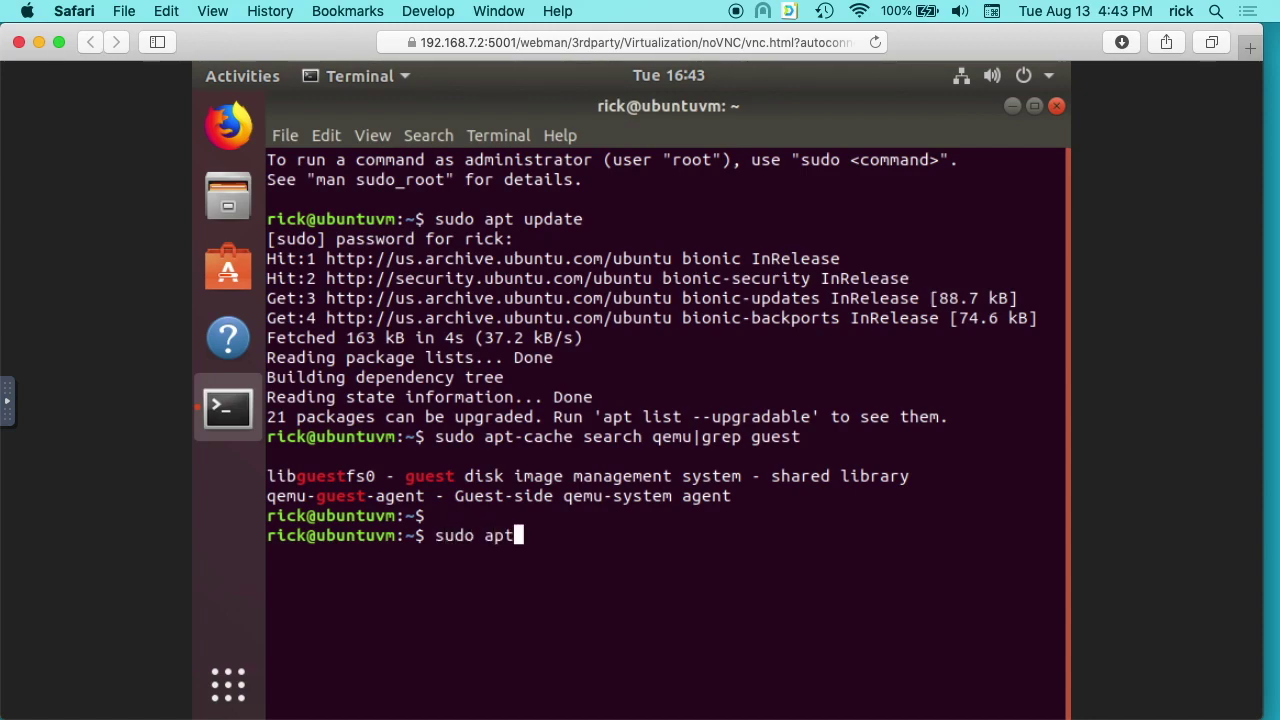
pyautogui.write('install ')
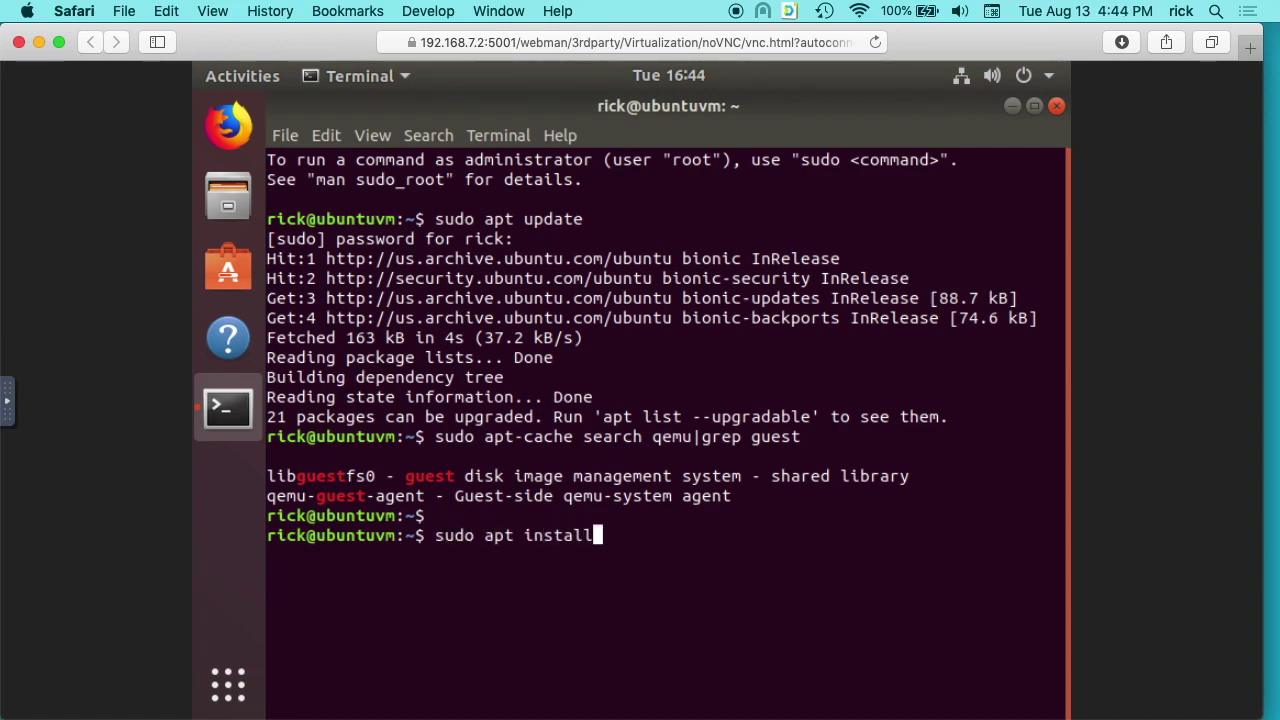
pyautogui.write('qemu-guest-')
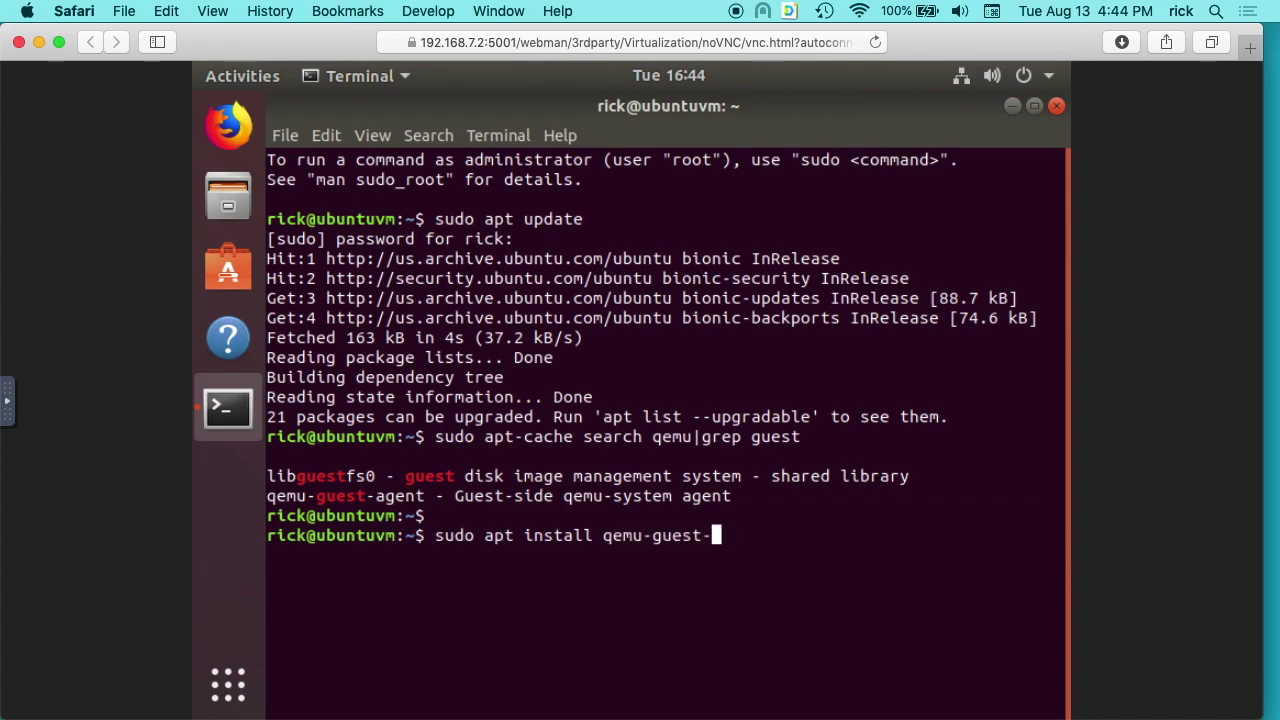
pyautogui.write('agent')
pyautogui.press('Return')
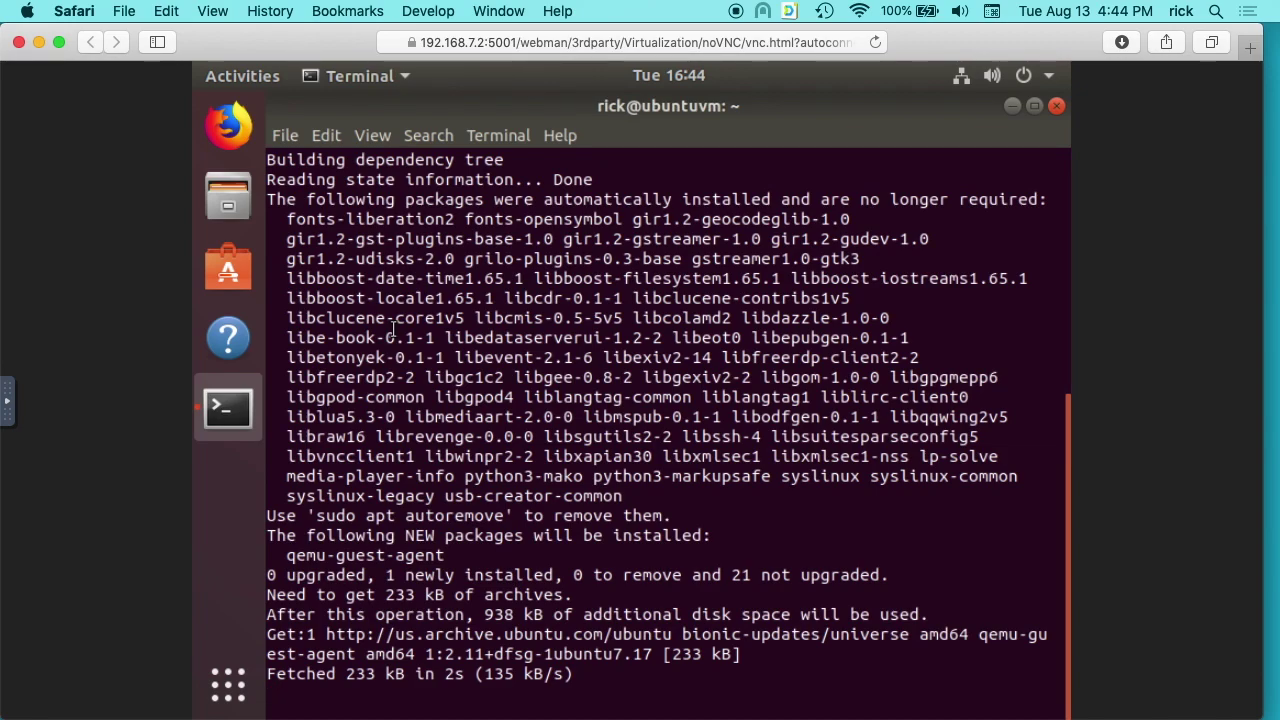
# Check the DSM VM list showing no IP for Ubuntu 18.04 Desktop, then reload the Virtual Machine page.
pyautogui.moveTo(213, 44); pyautogui.dragTo(795, 83)
pyautogui.click(337, 55)
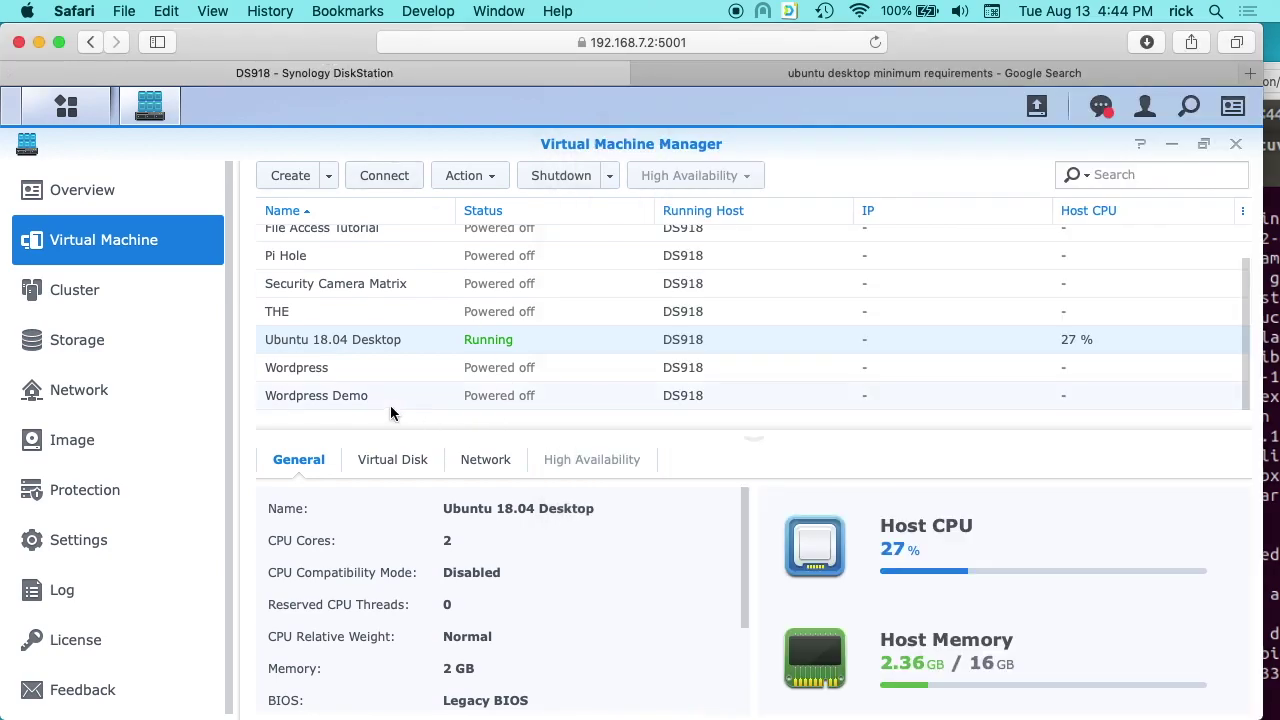
pyautogui.scroll(2, 400, 357)
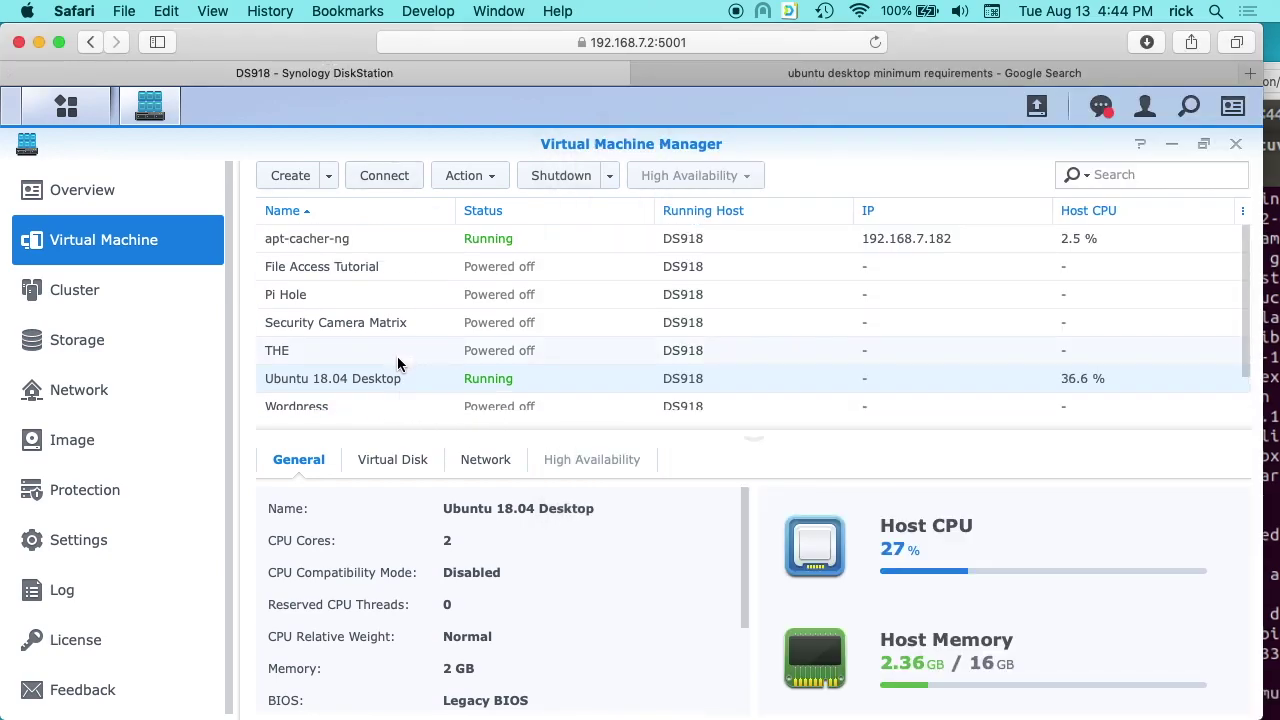
pyautogui.scroll(-1, 397, 364)
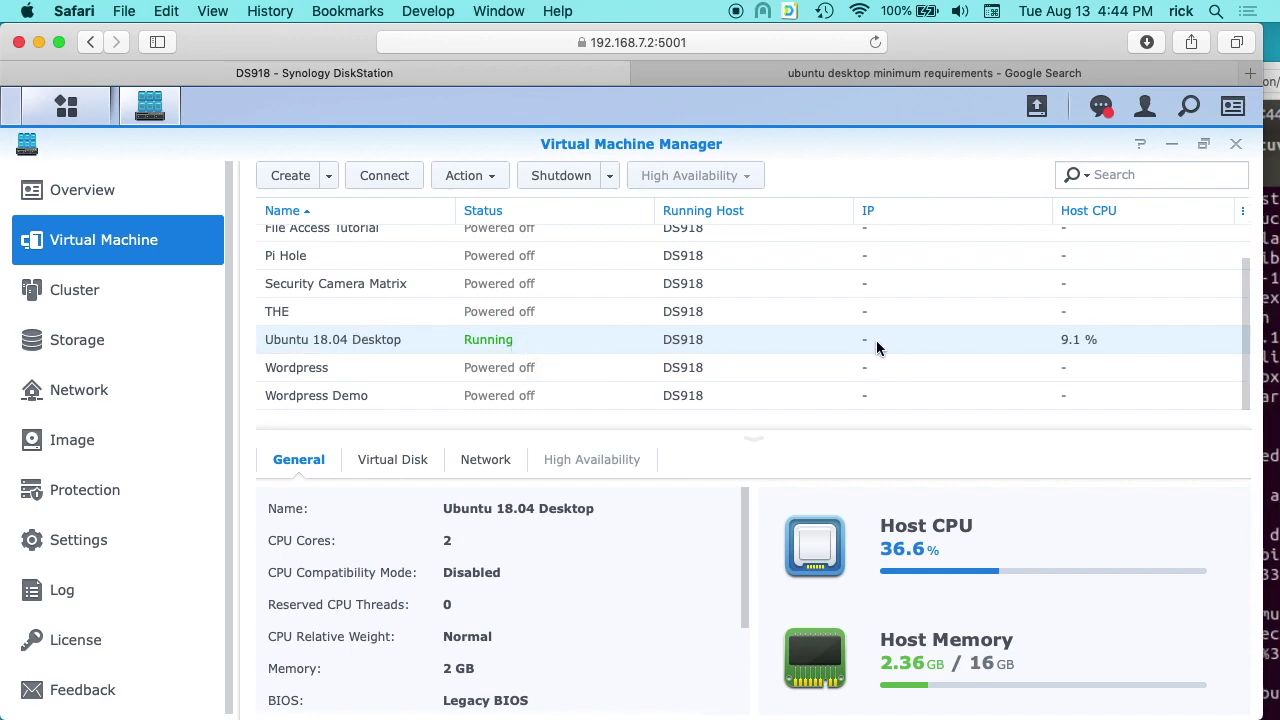
pyautogui.scroll(2, 876, 340)
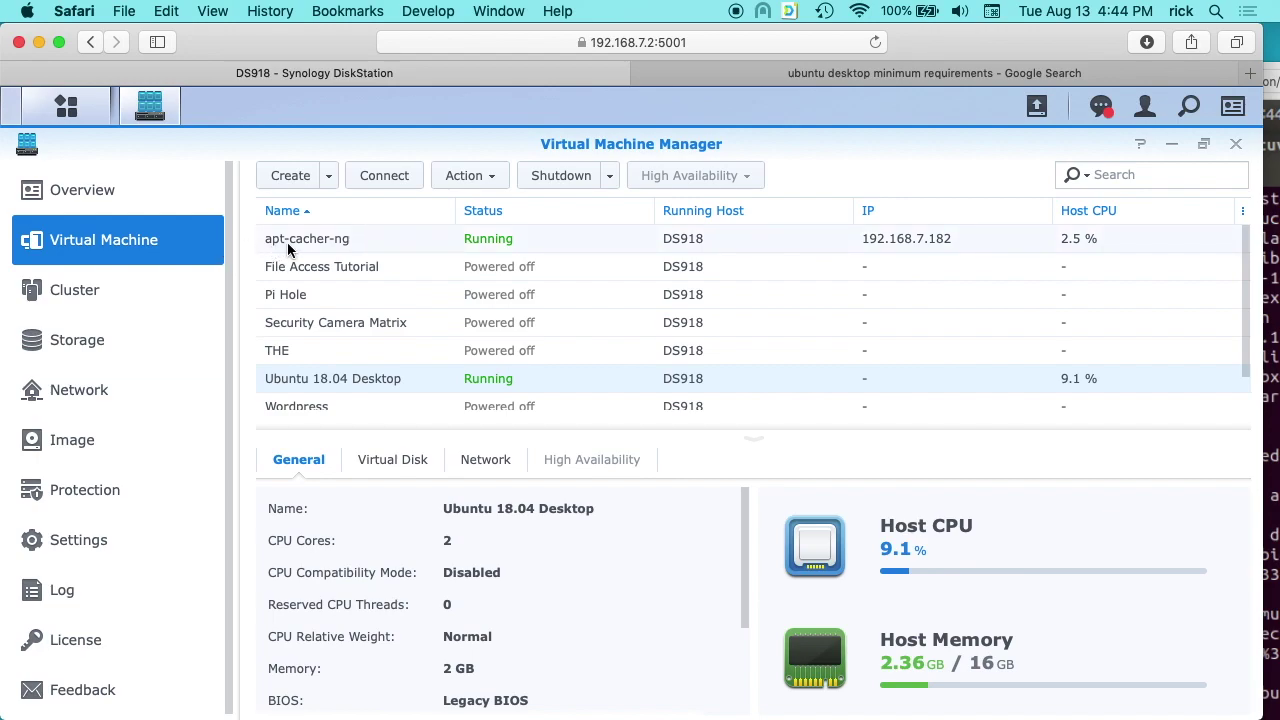
pyautogui.scroll(-1, 620, 337)
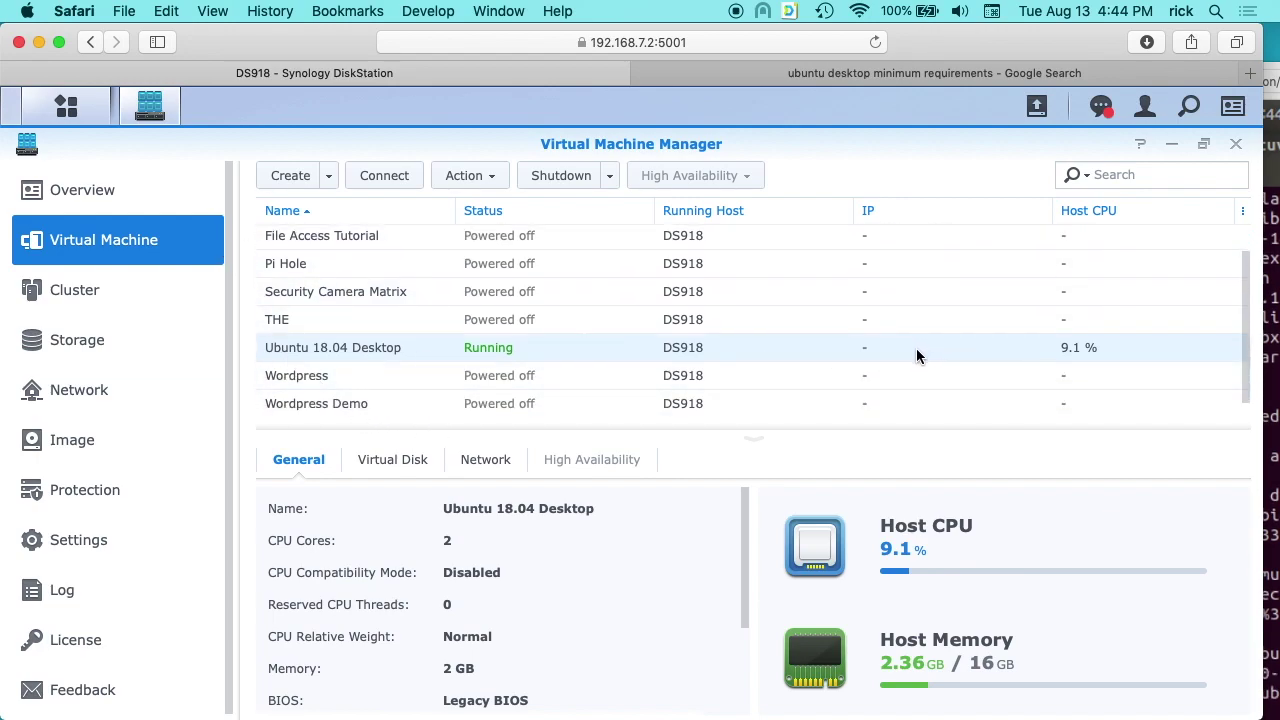
pyautogui.click(1275, 72)
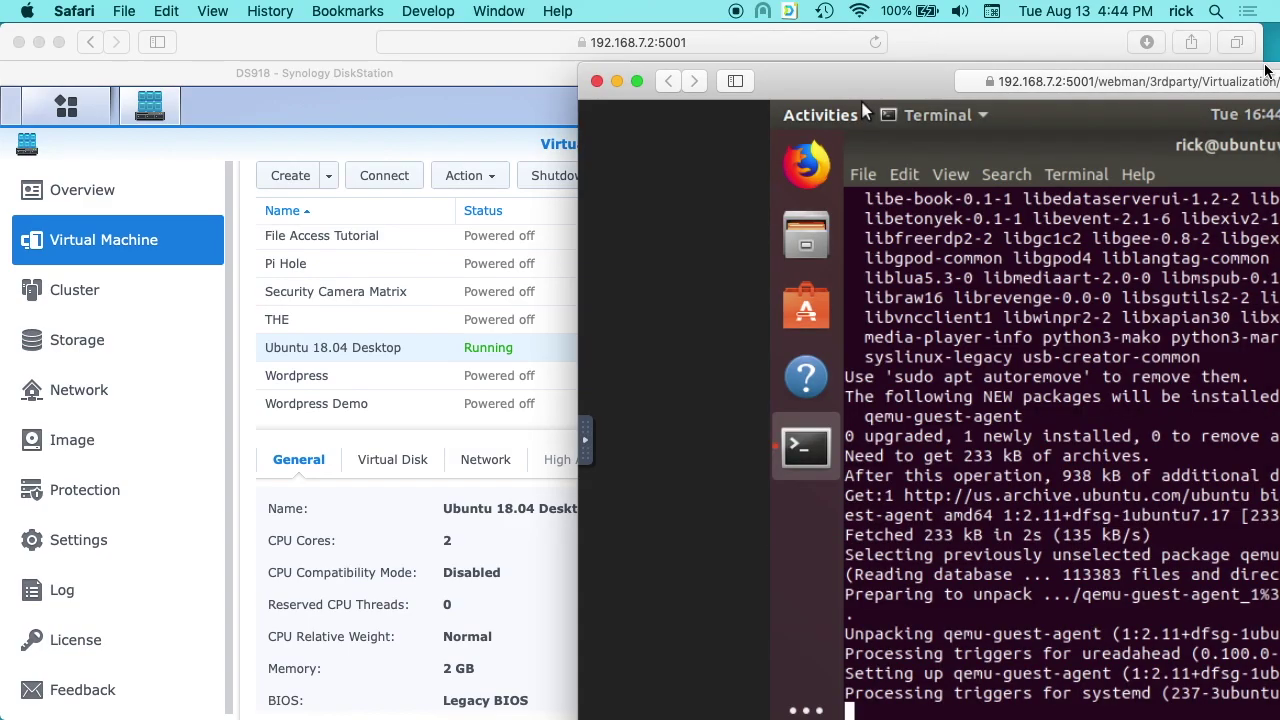
pyautogui.moveTo(878, 76); pyautogui.dragTo(334, 20)
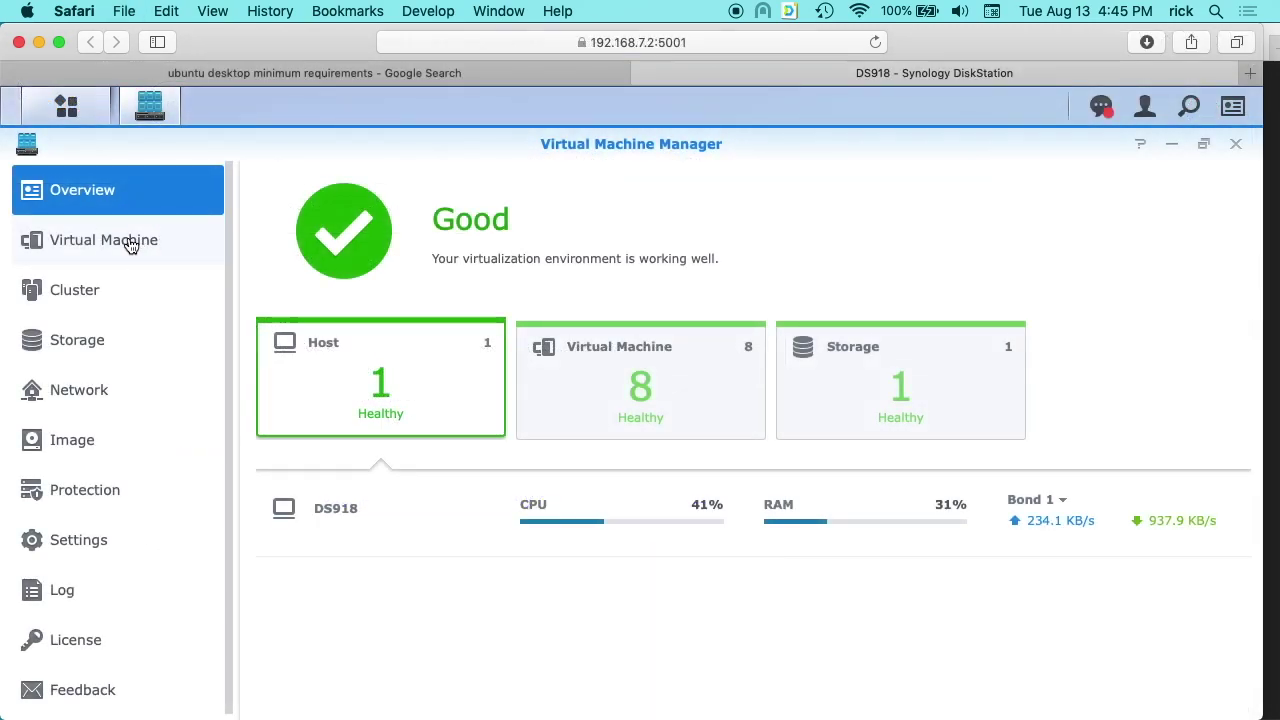
pyautogui.click(130, 246)
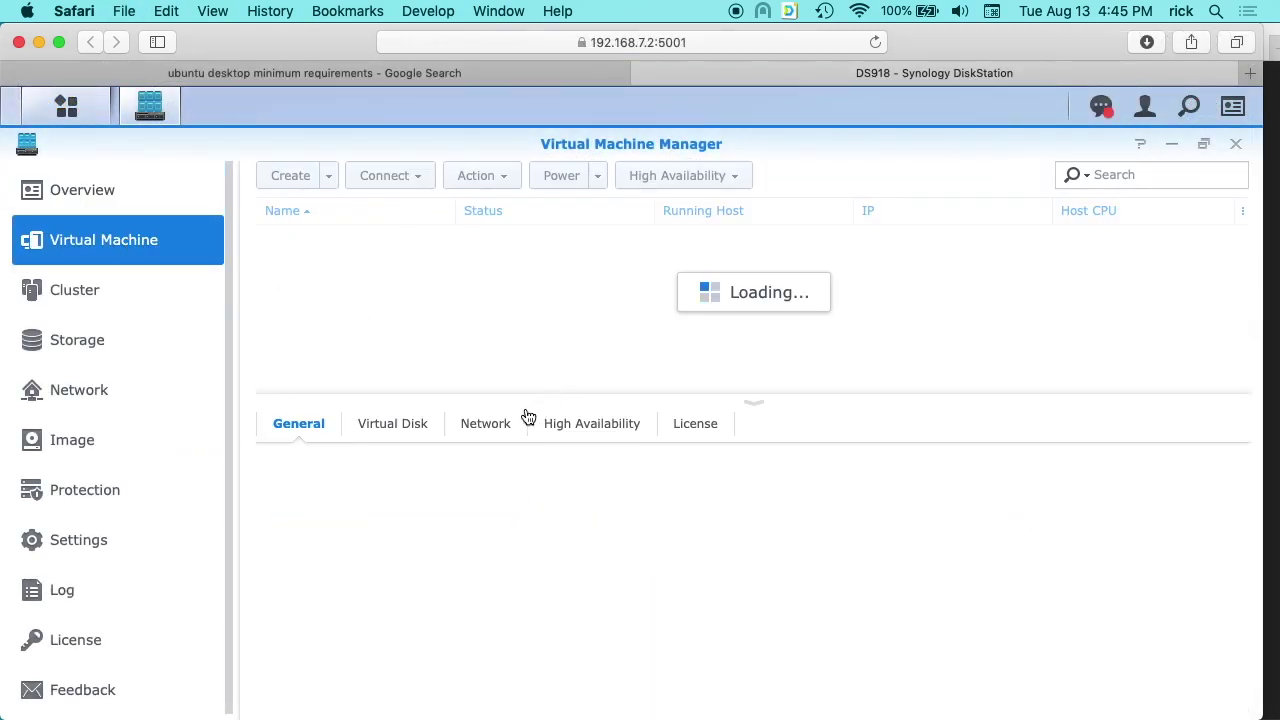
# Enlarge the VM list to reveal Ubuntu 18.04 Desktop's IP address, 192.168.7.187.
pyautogui.moveTo(530, 394); pyautogui.dragTo(526, 515)
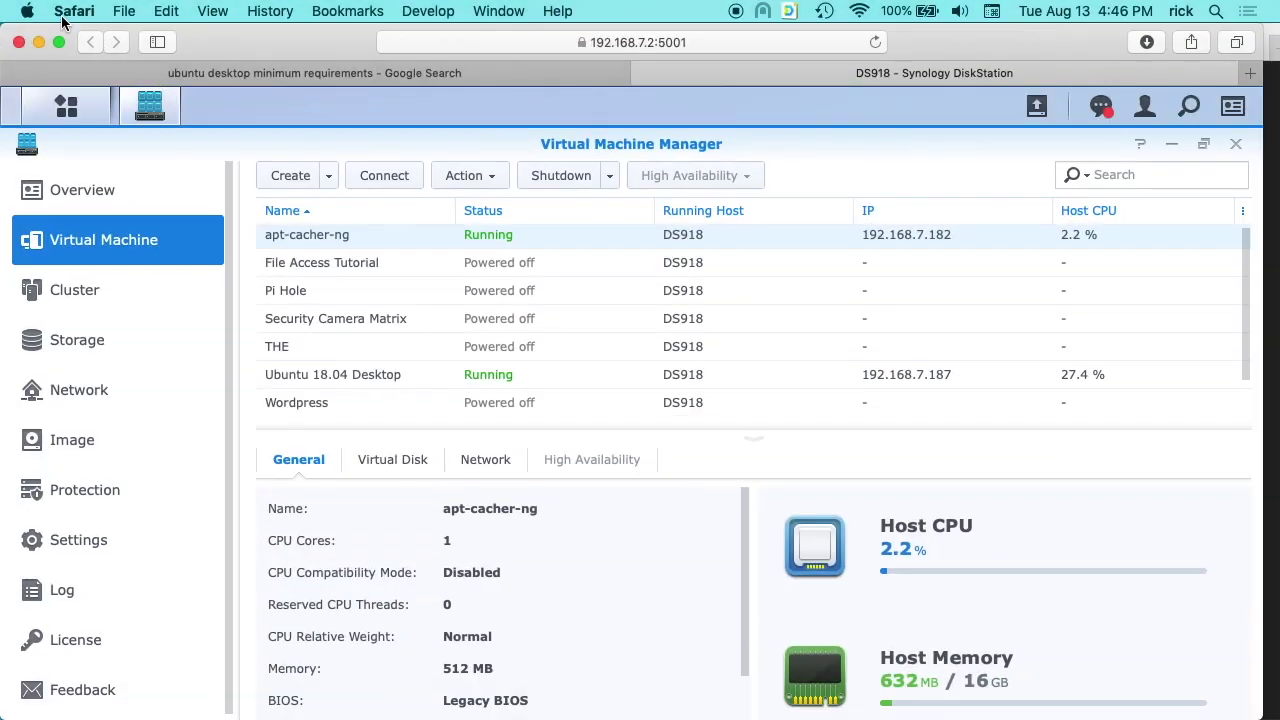
# Switch back to the noVNC console and close the Ubuntu Terminal with 'exit'.
pyautogui.moveTo(1, 3)
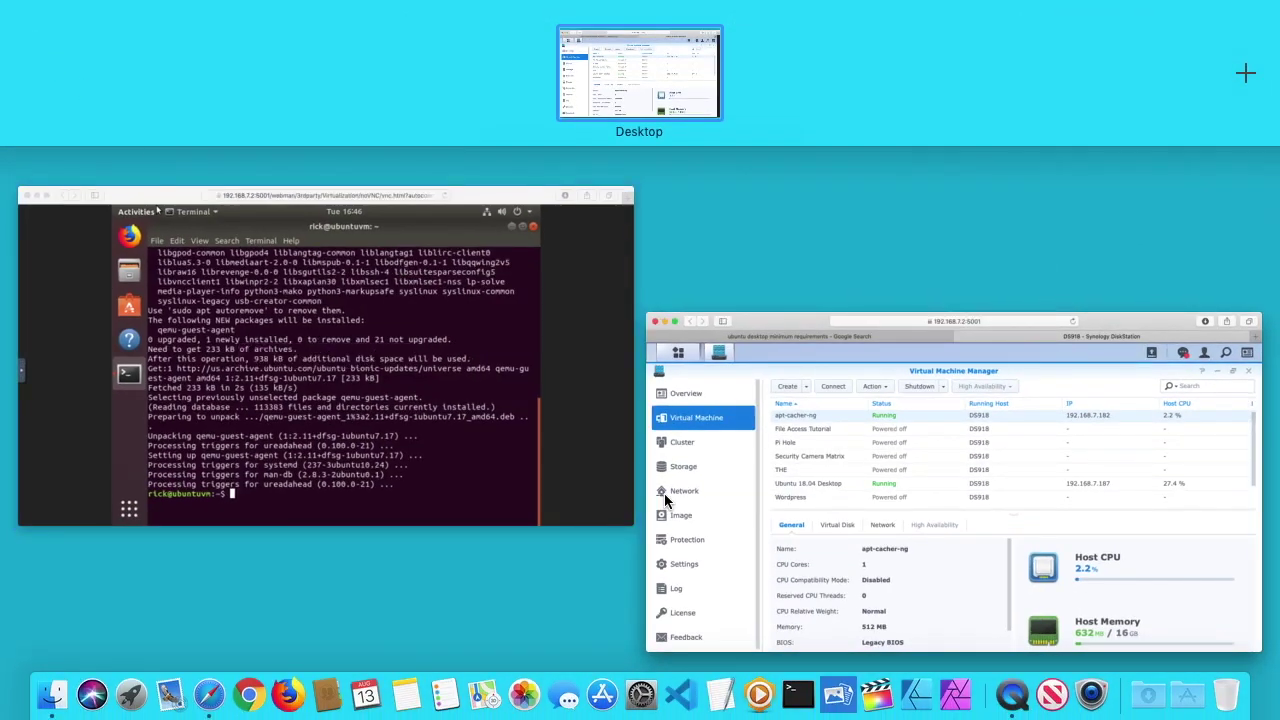
pyautogui.click(471, 434)
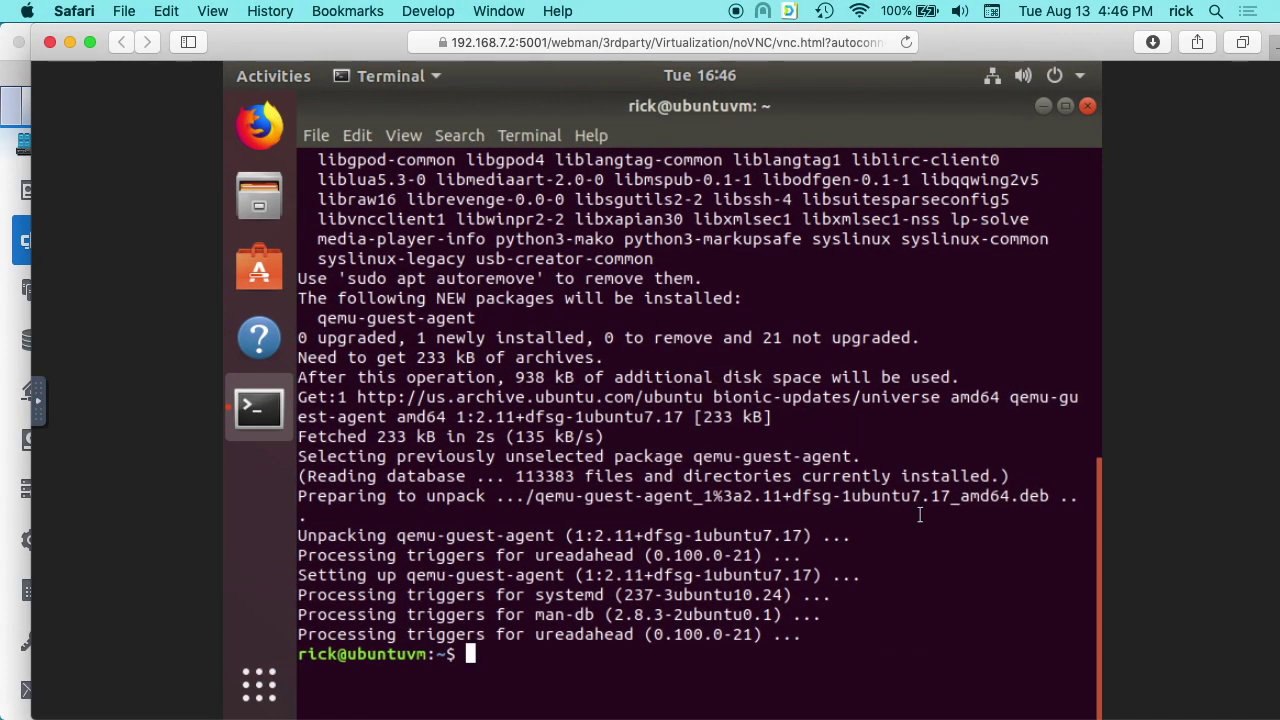
pyautogui.write('exit')
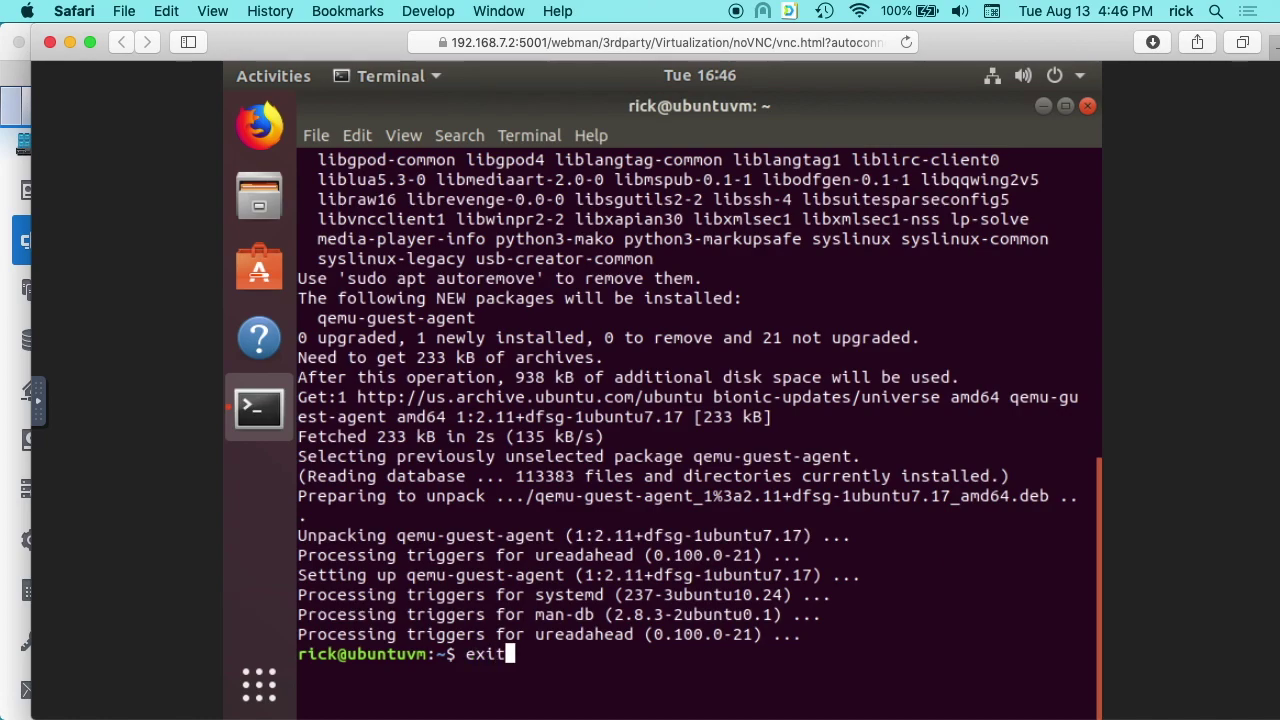
pyautogui.press('Return')
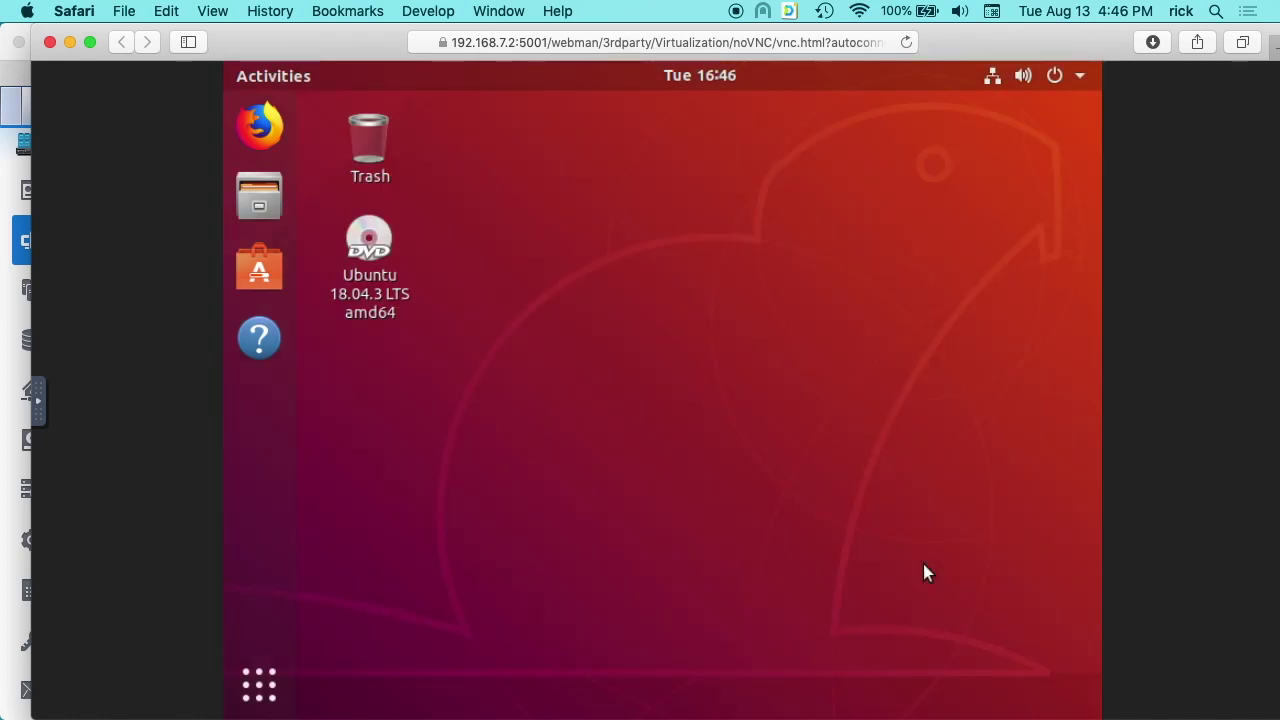